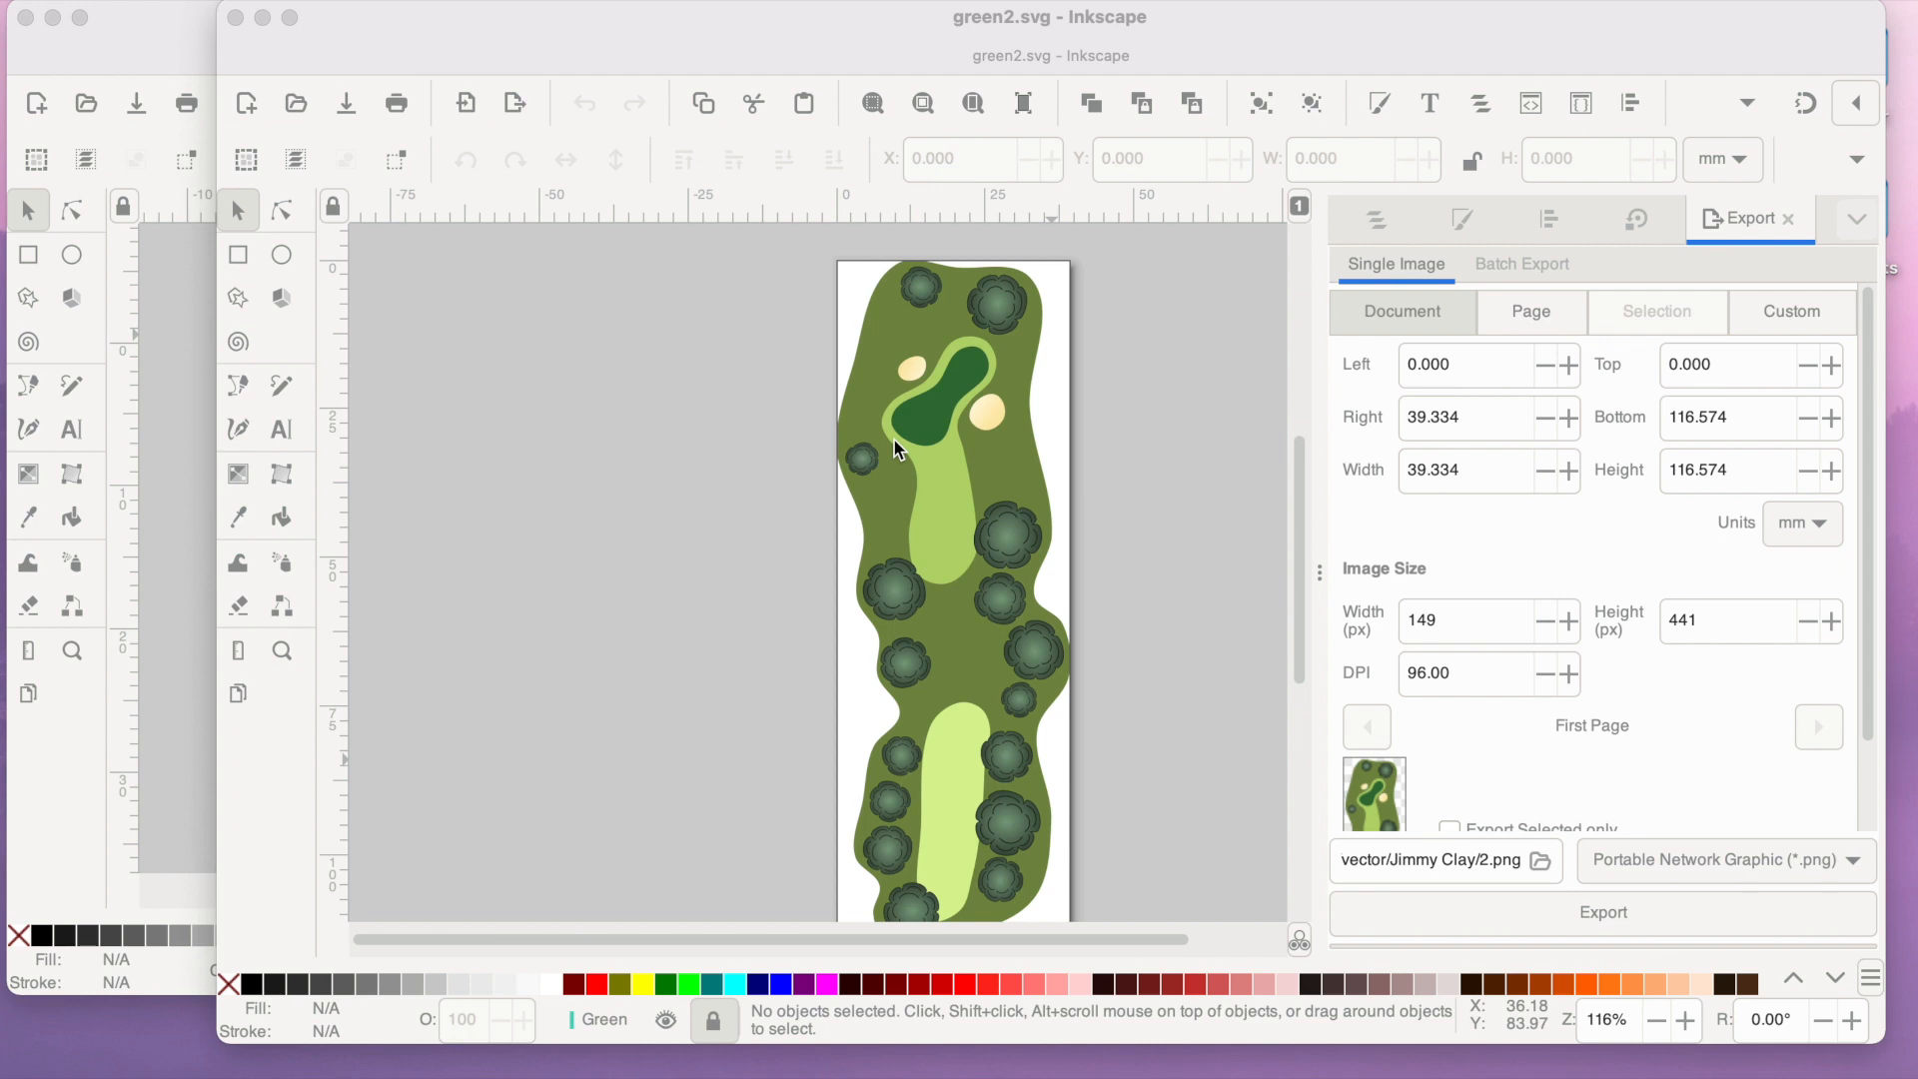
- List the layers of green2.svg and delete the trees layer
scroll(893, 437, "up", 7)
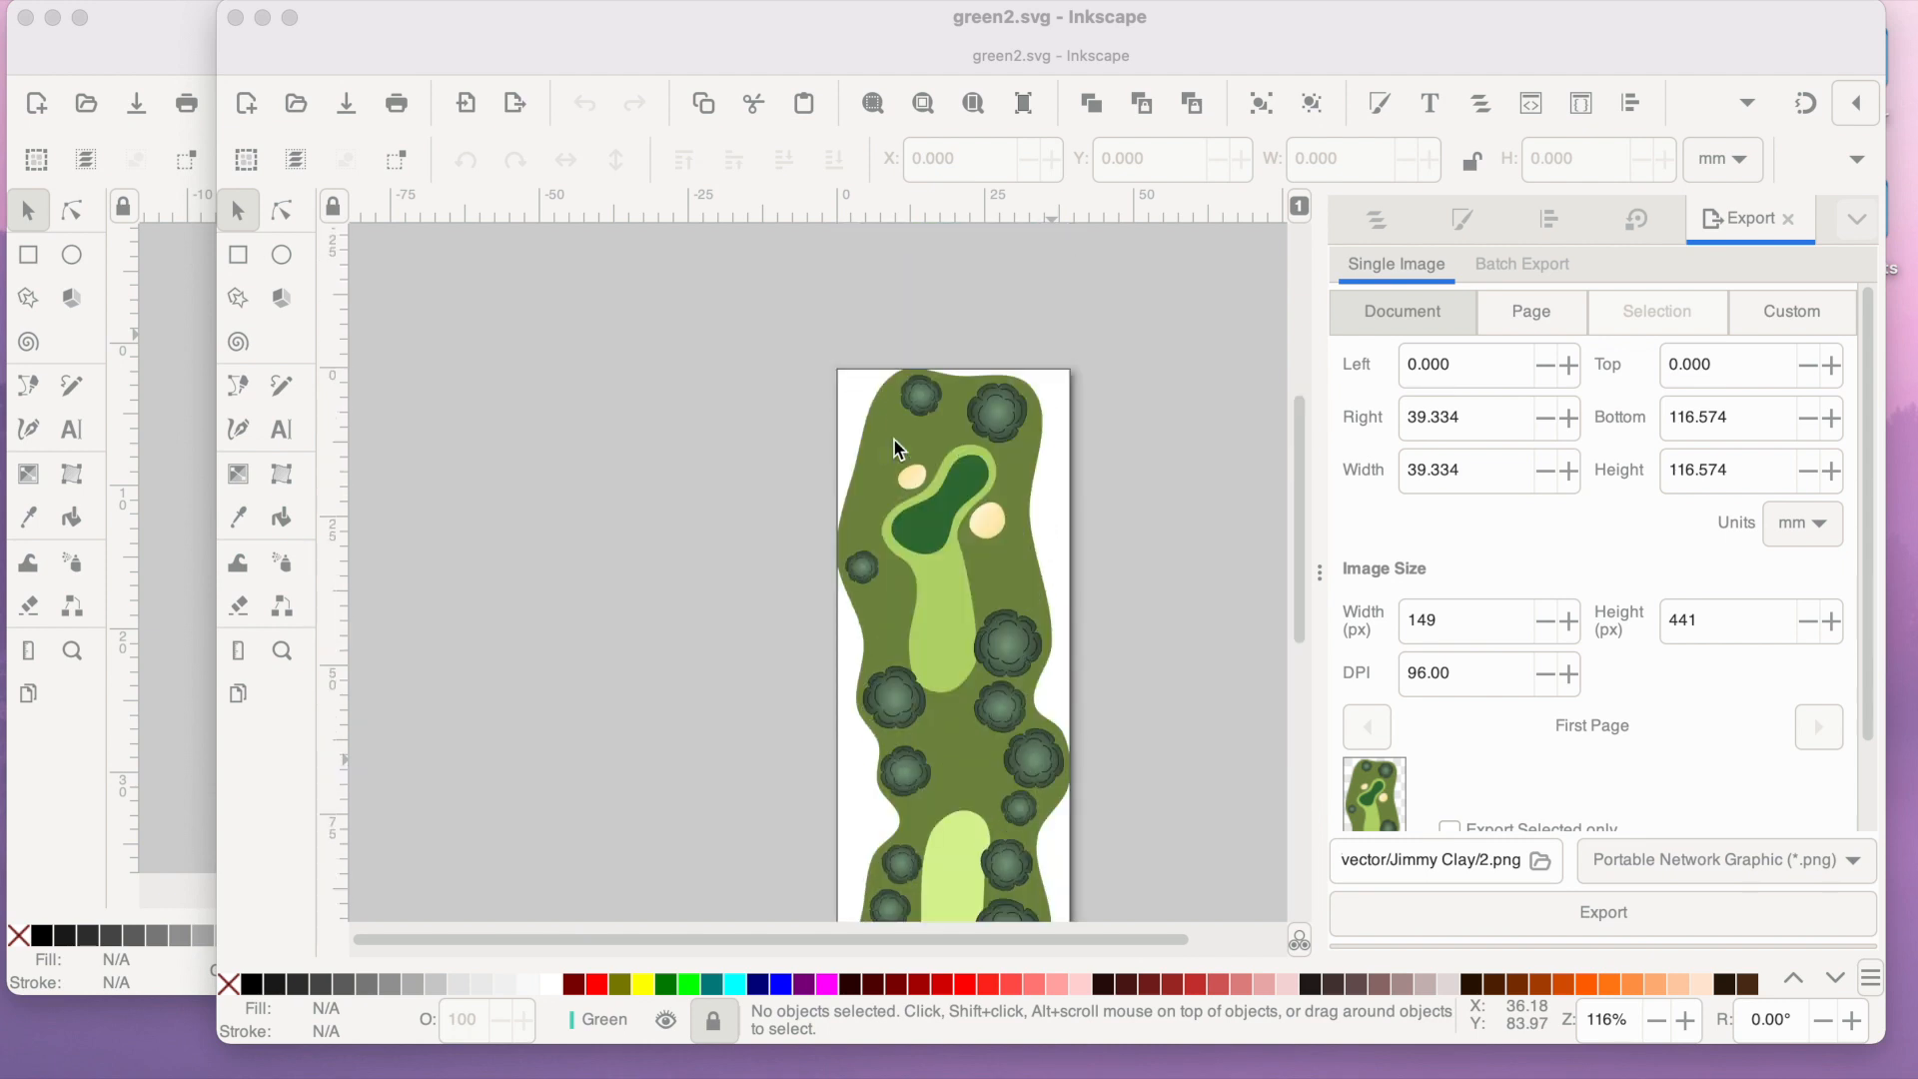
scroll(893, 449, "down", 3)
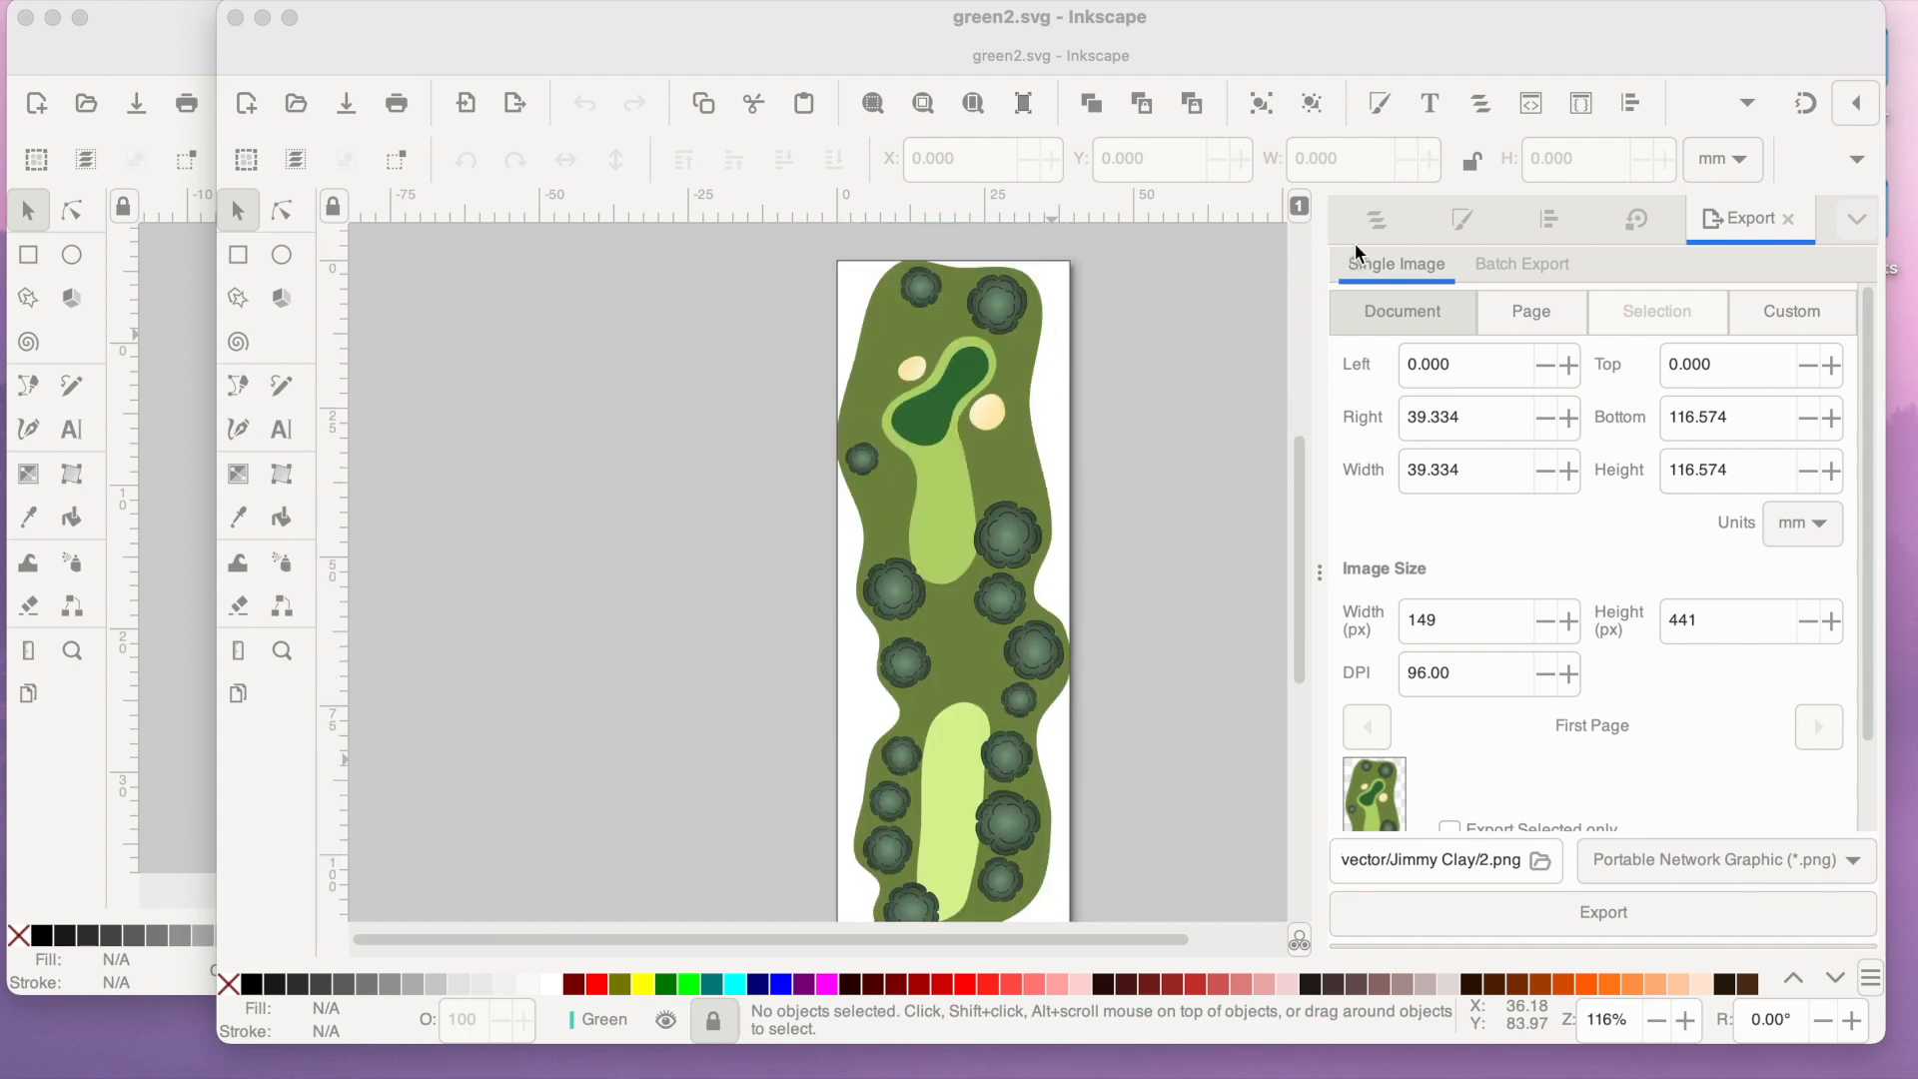
left_click(1373, 221)
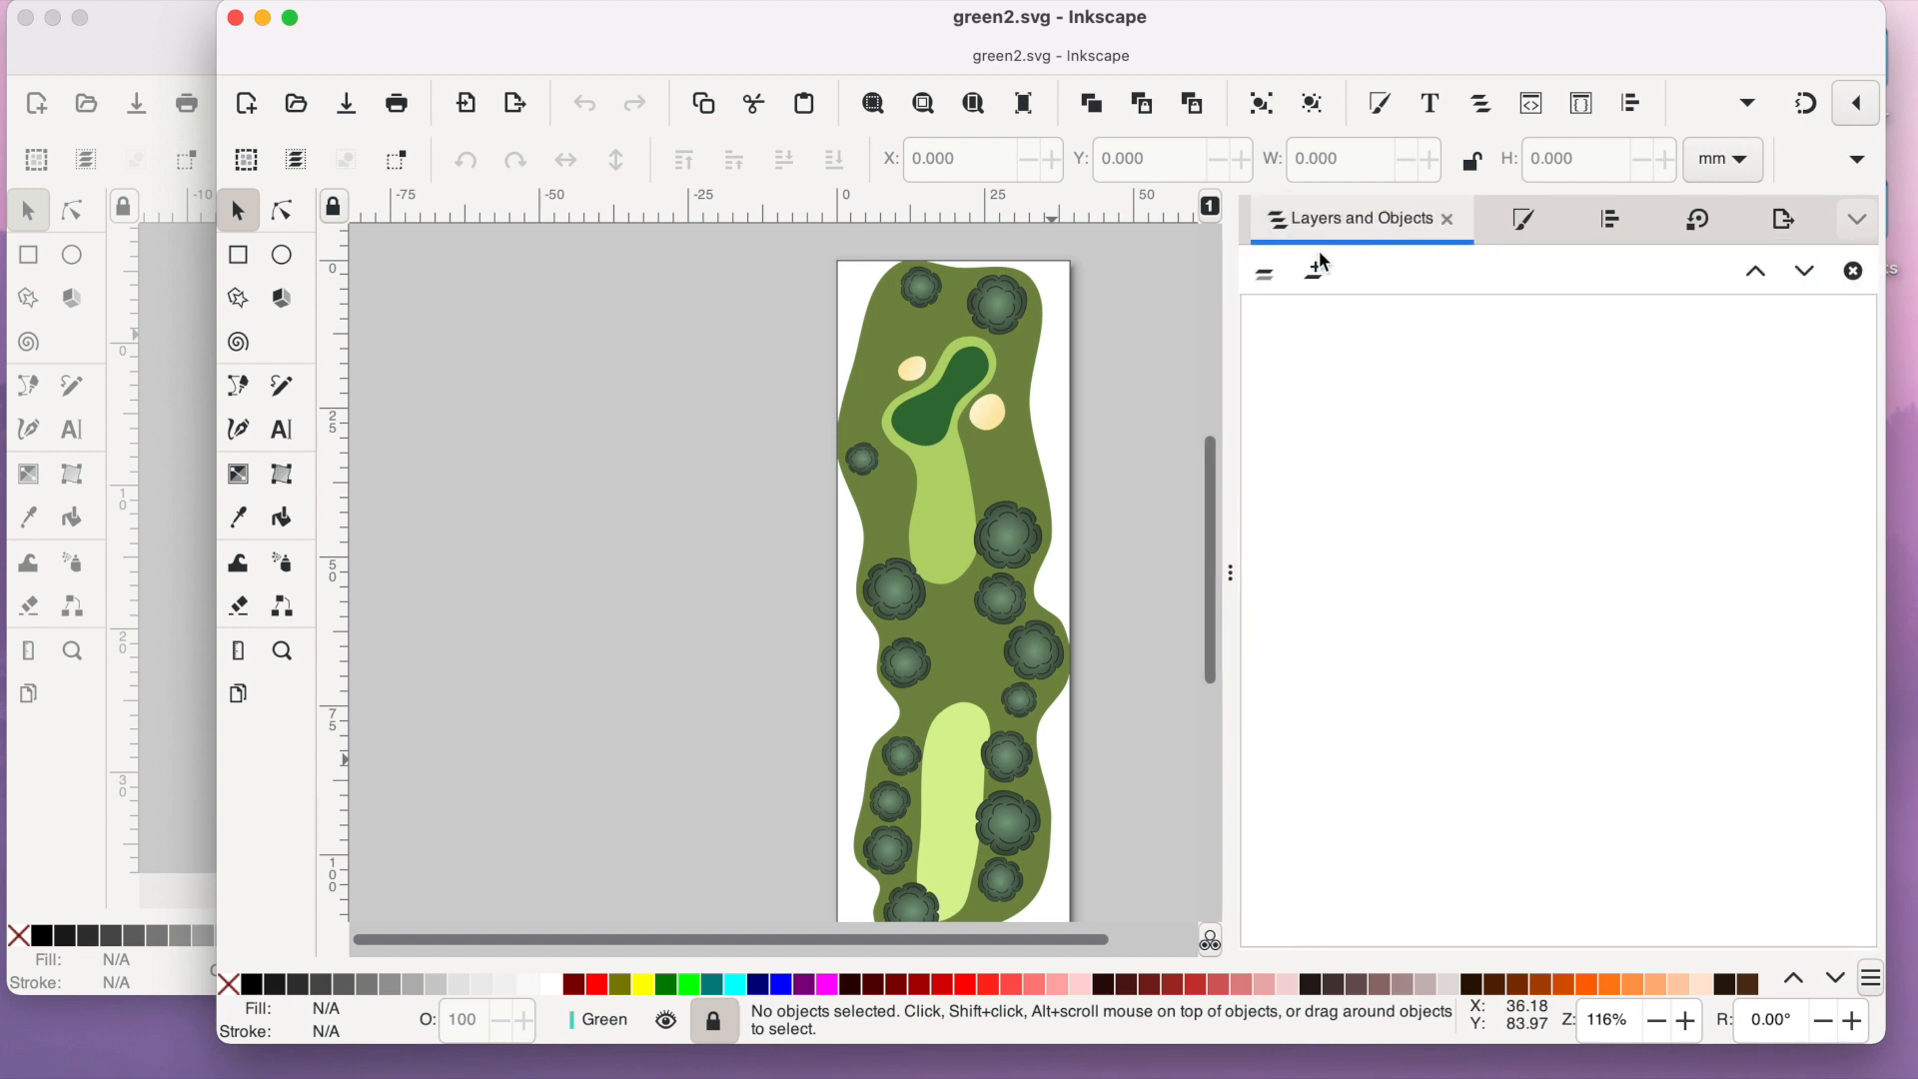
left_click(1269, 277)
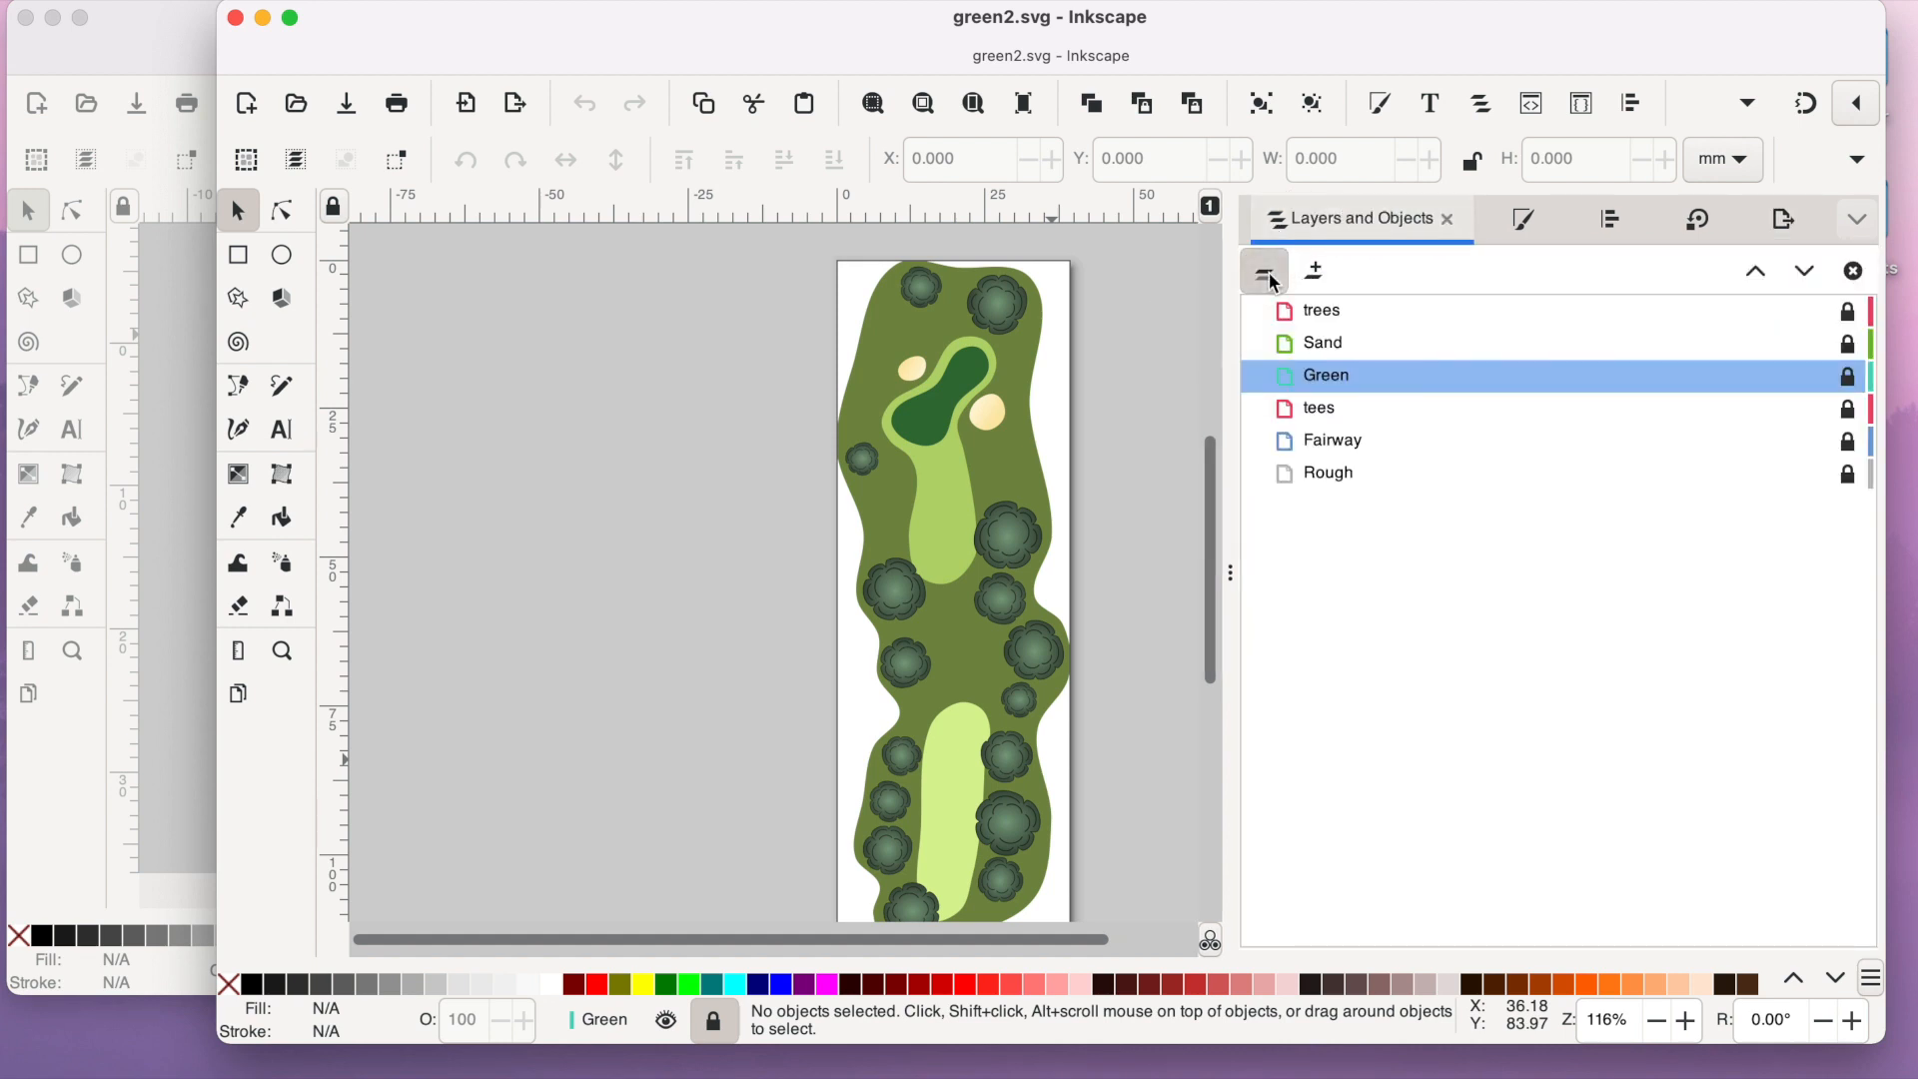
right_click(1328, 312)
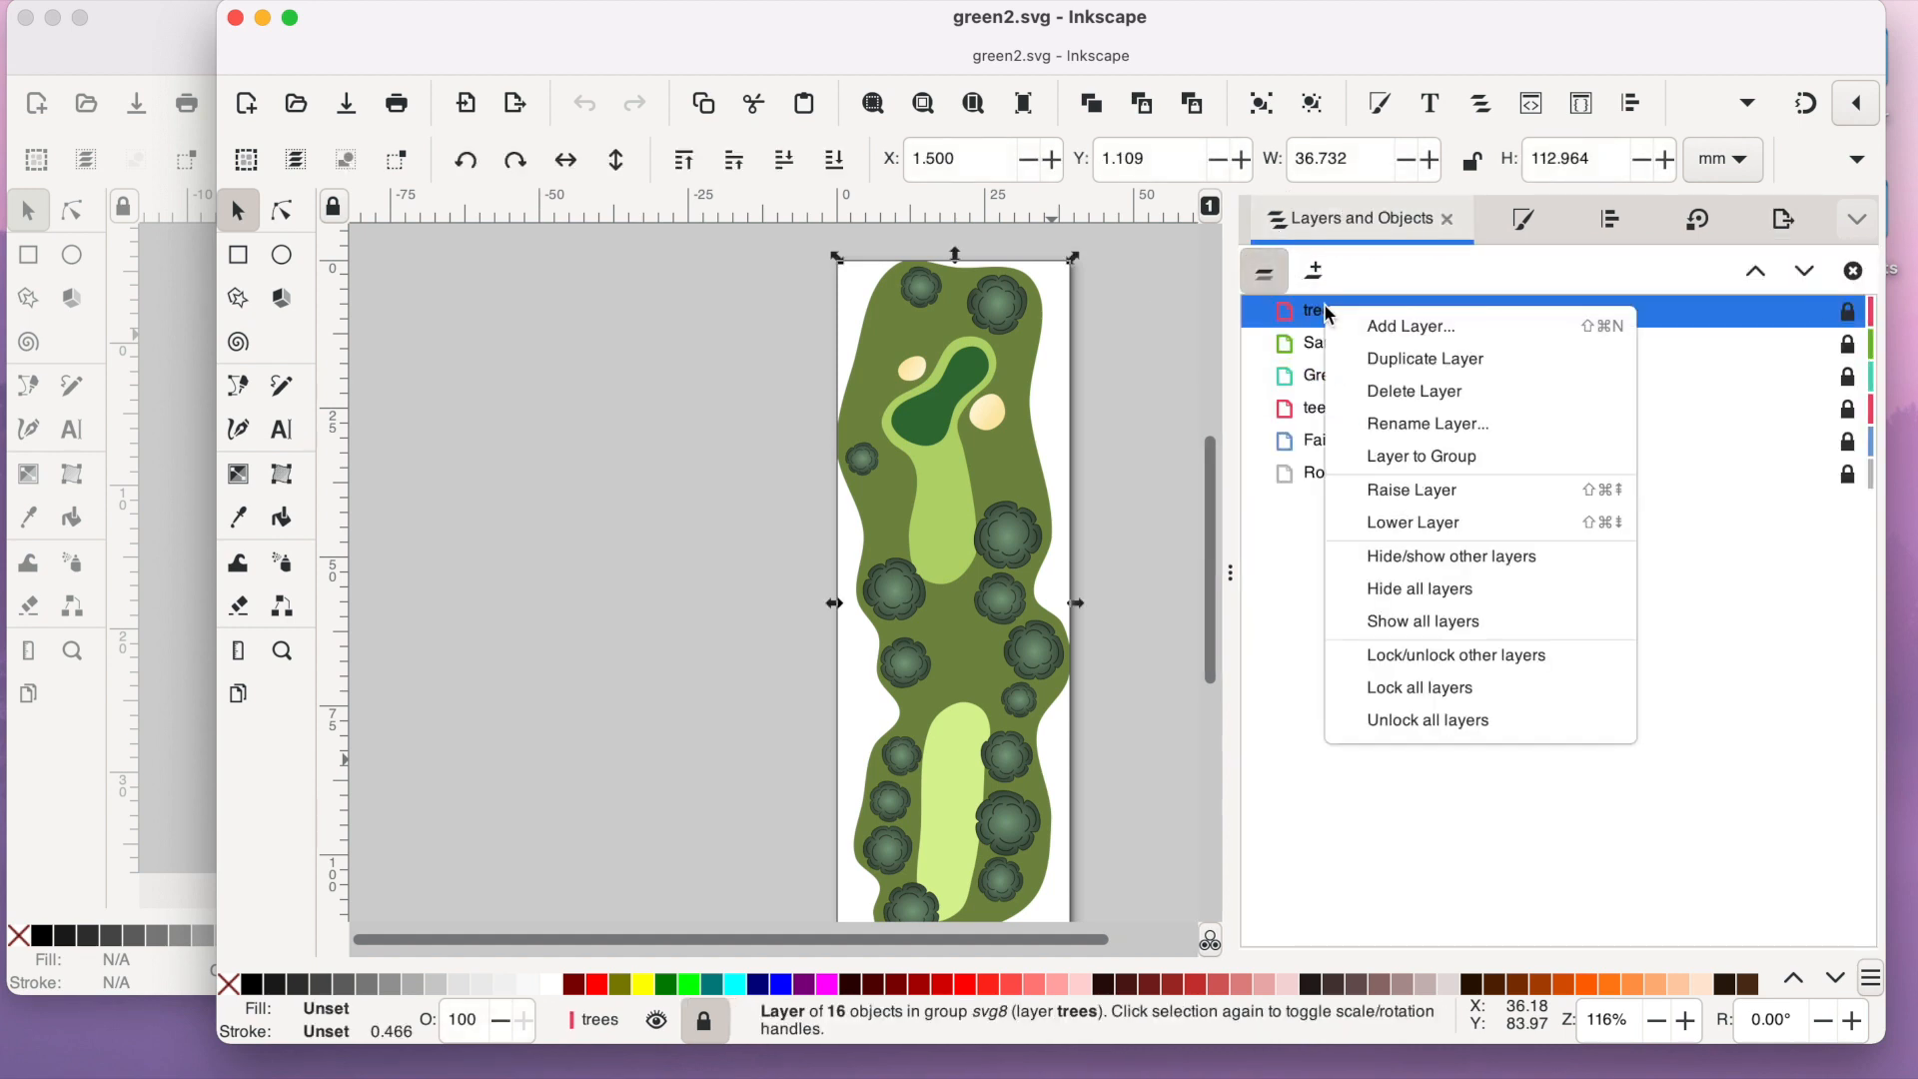
left_click(1433, 391)
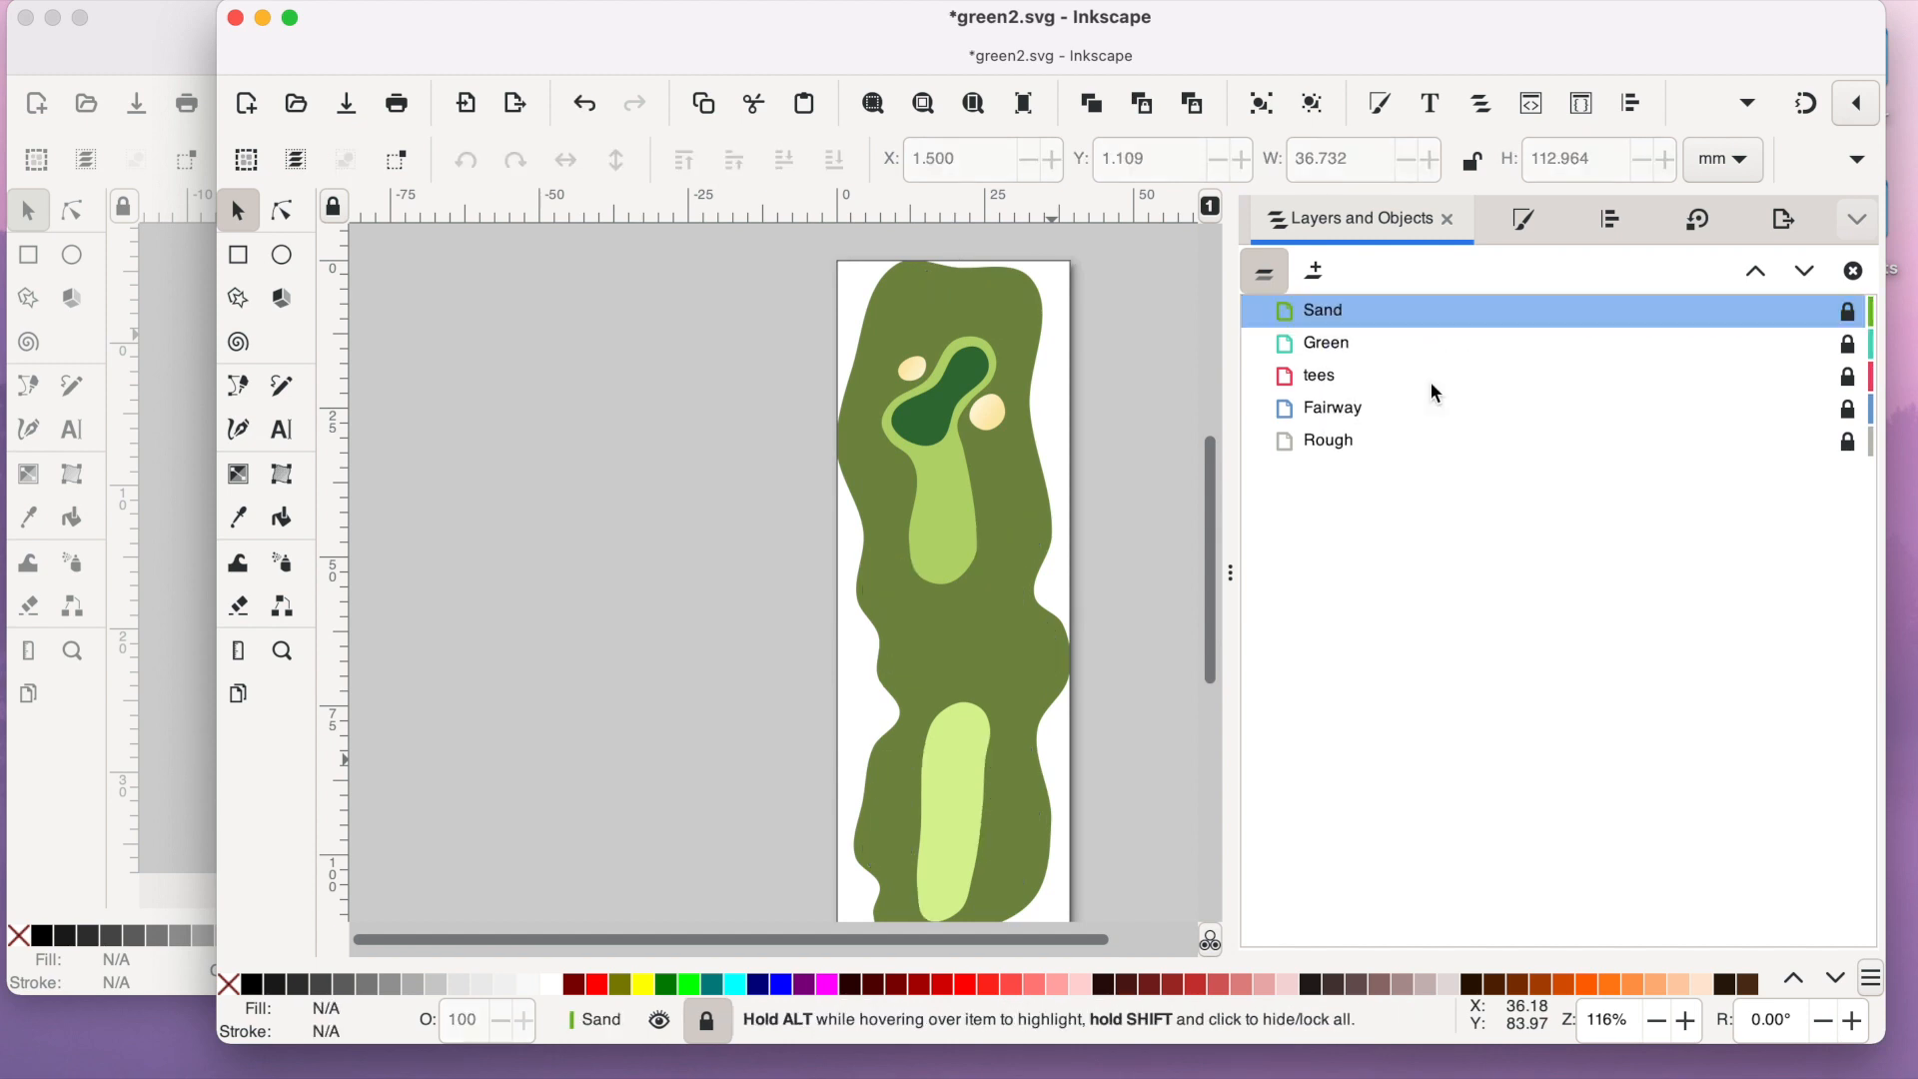
- Delete the tees, Fairway and Rough layers, keeping only the Sand and Green layers
right_click(1320, 319)
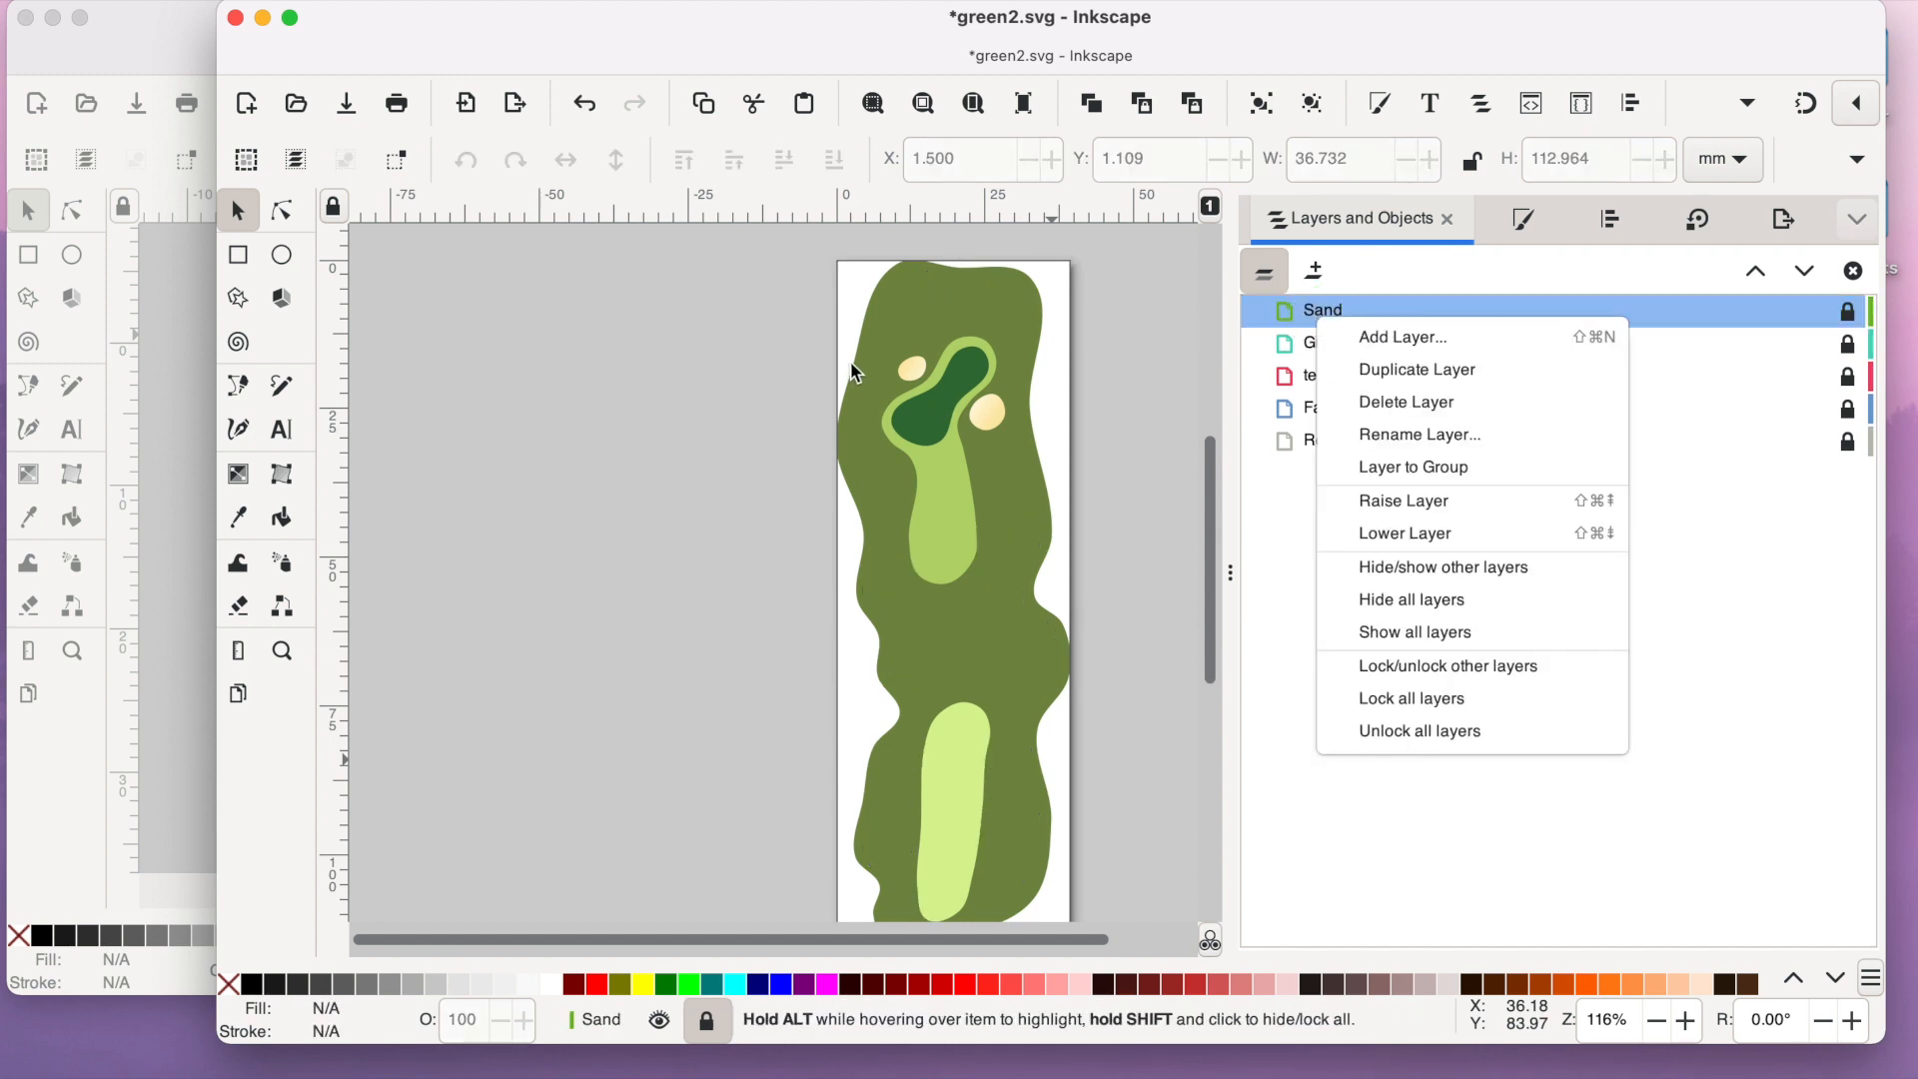
left_click(1274, 354)
left_click(1309, 344)
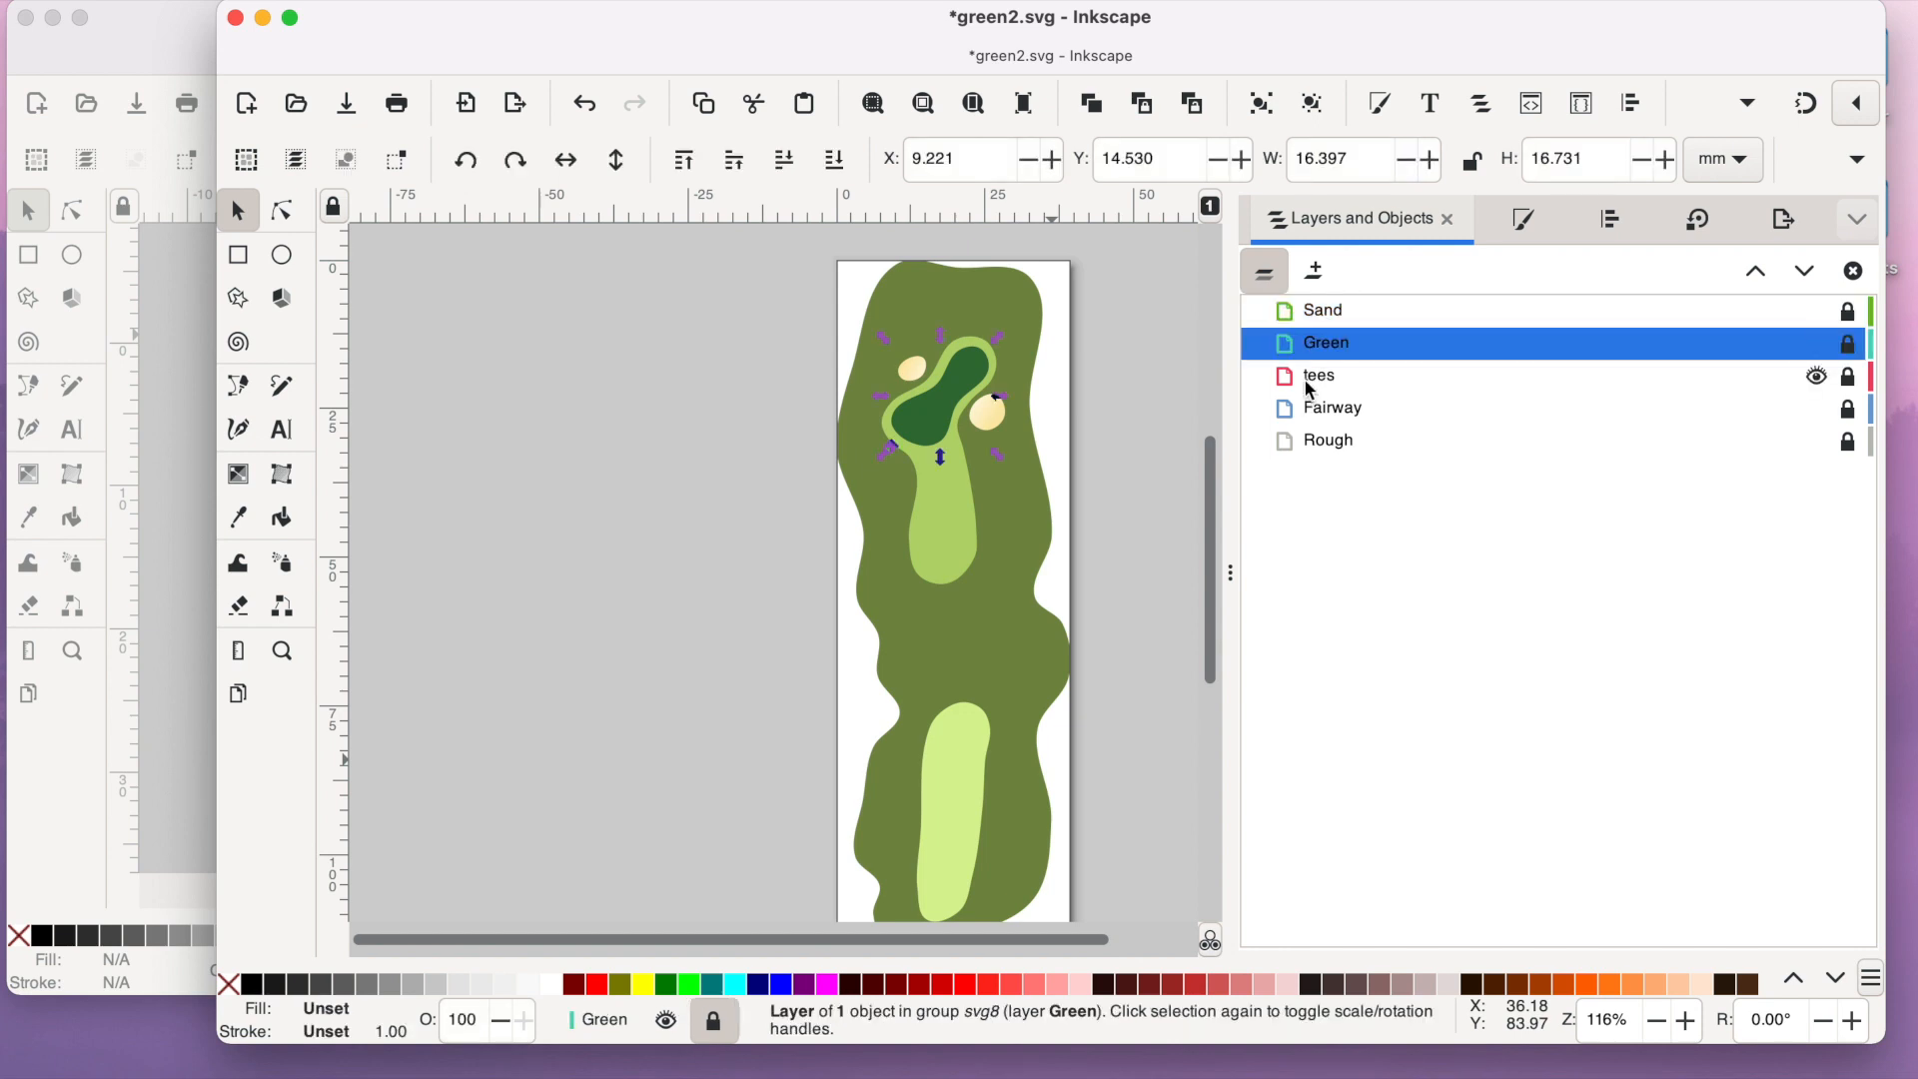
right_click(1308, 377)
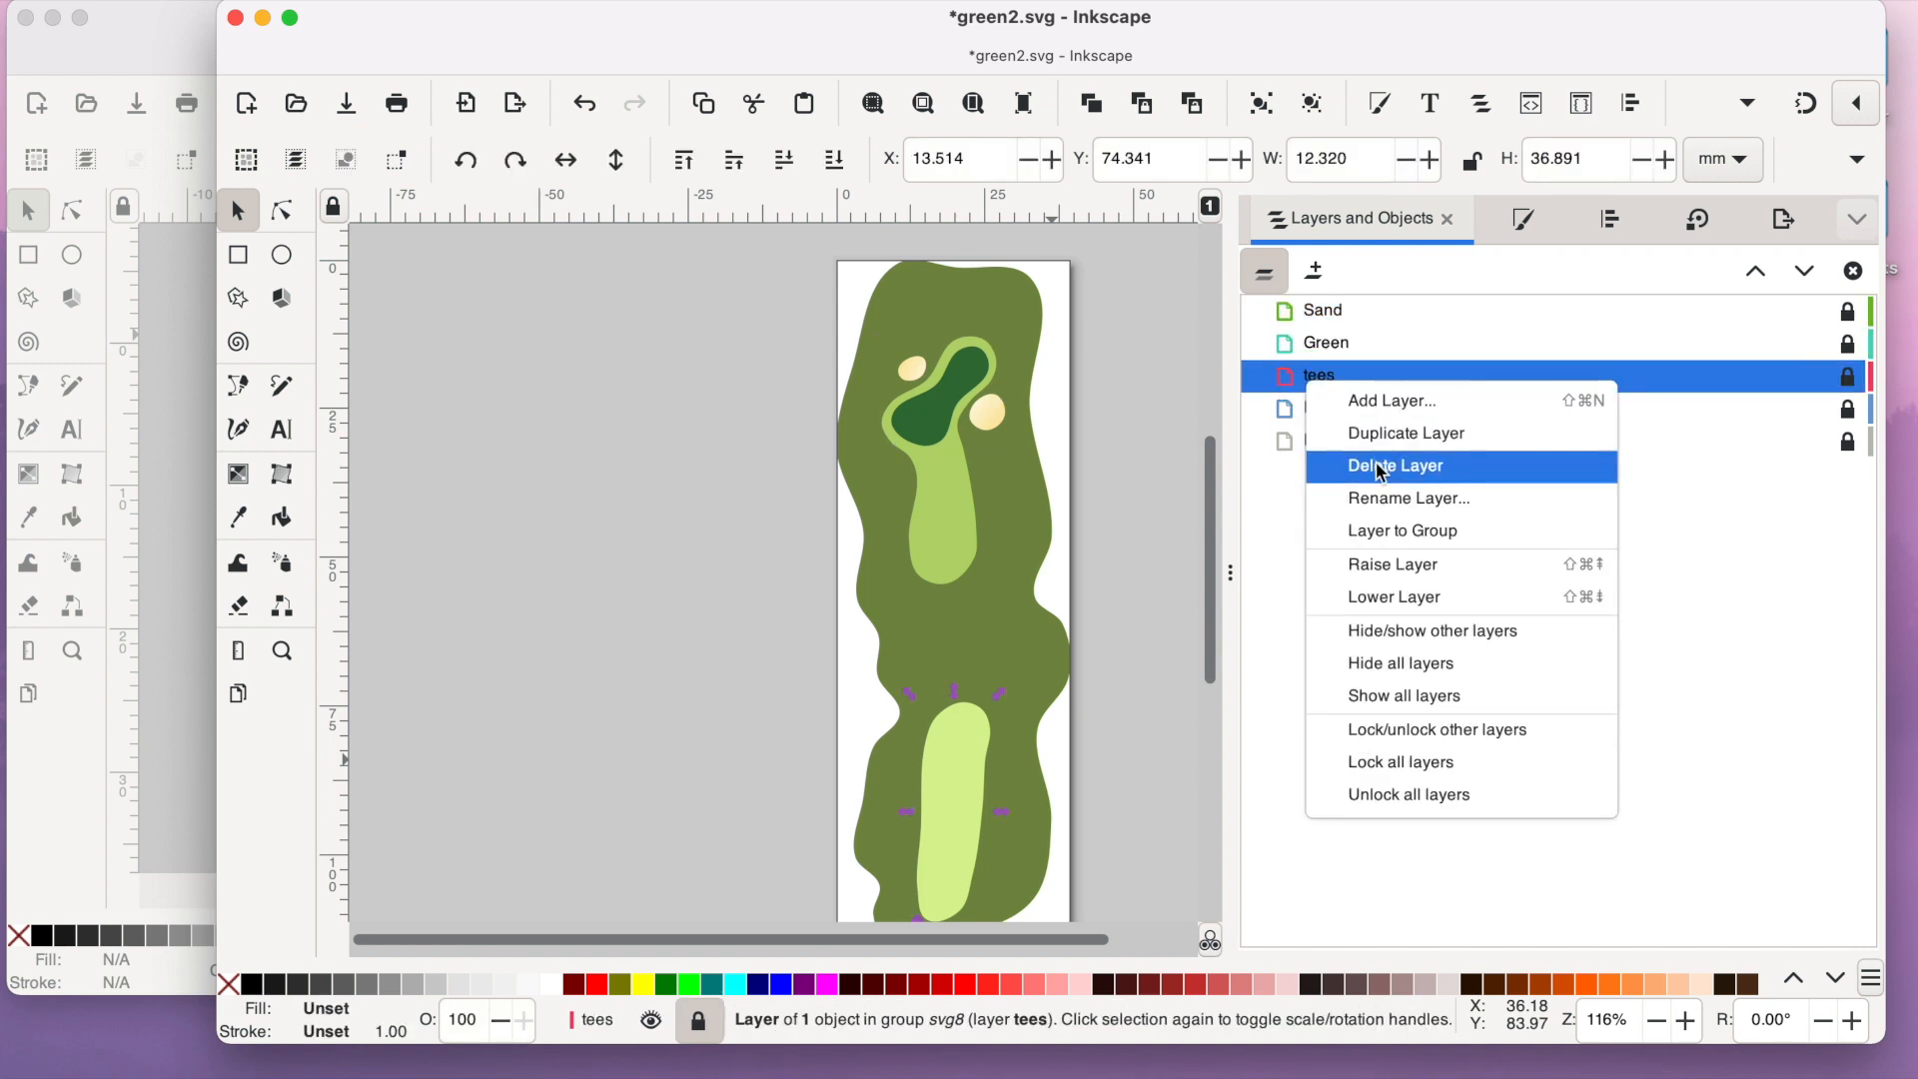
left_click(1381, 476)
right_click(1323, 378)
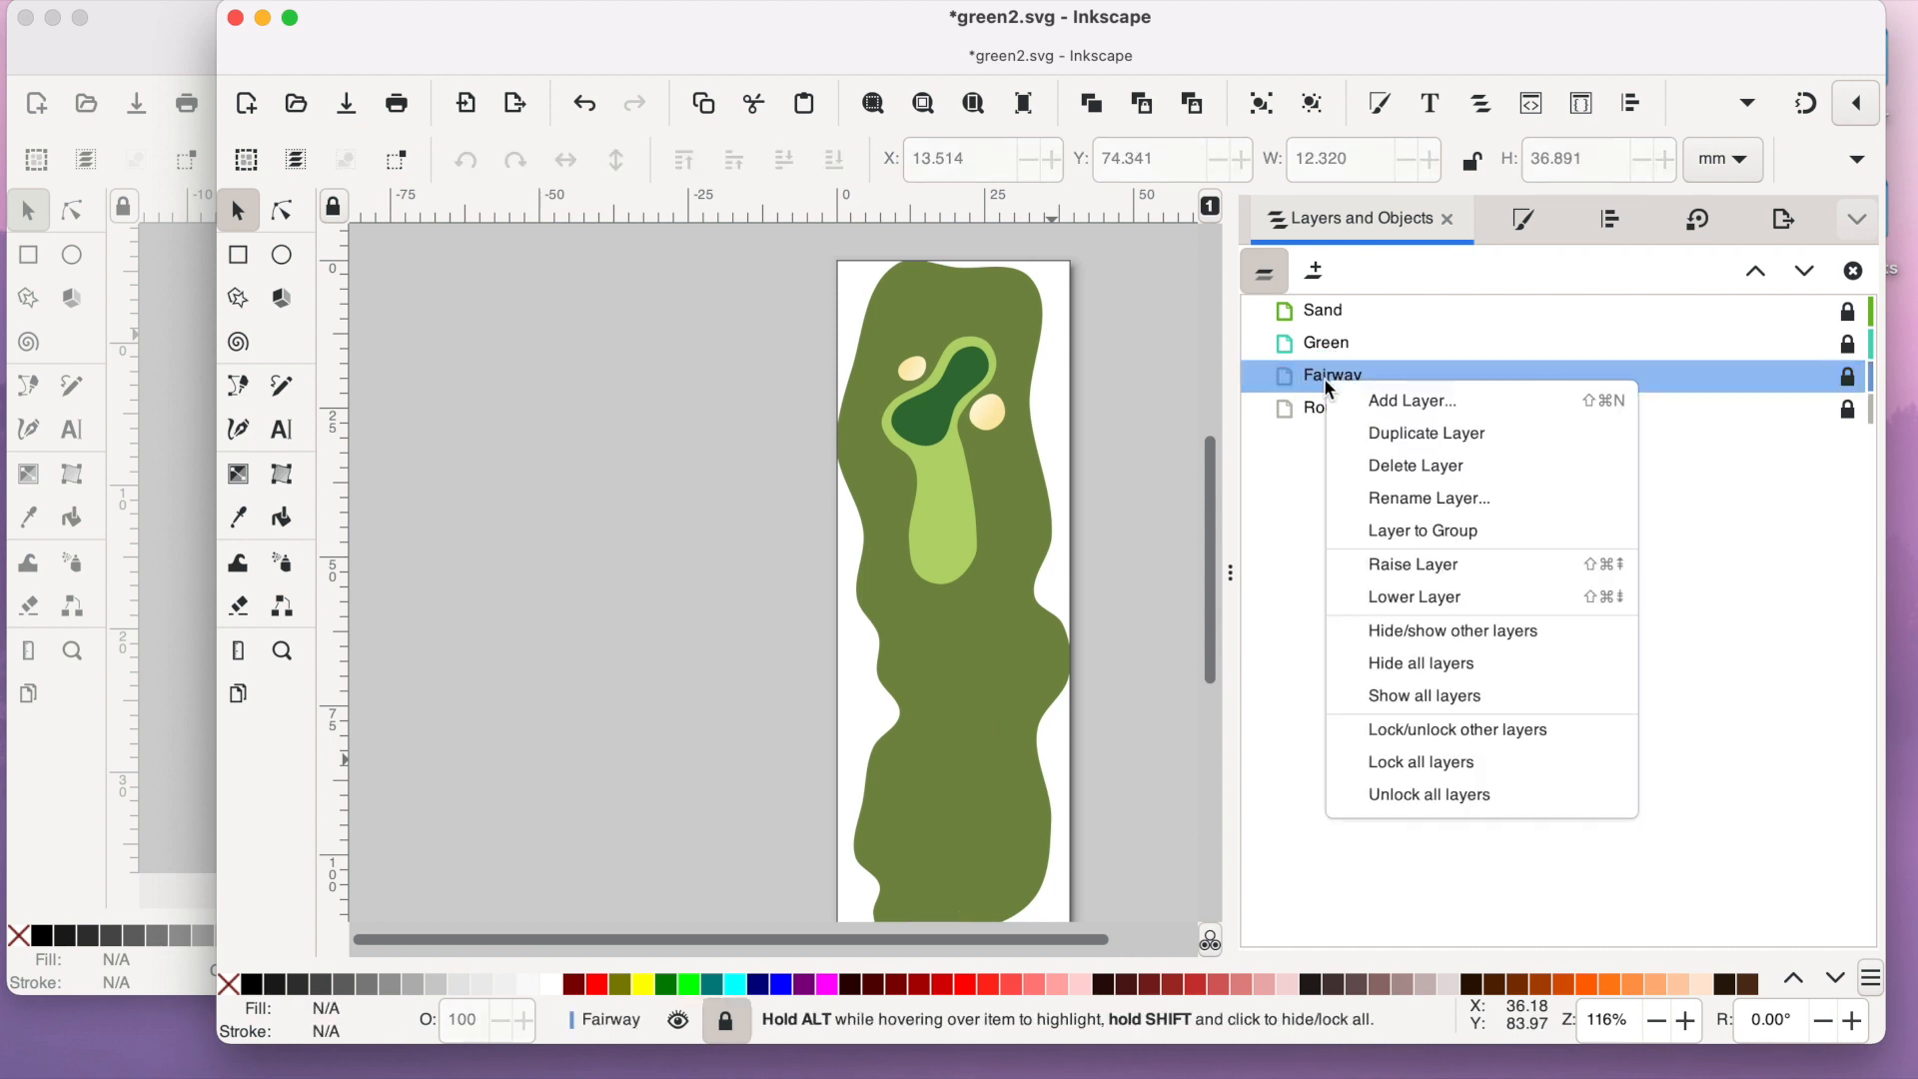
left_click(1407, 479)
right_click(1318, 380)
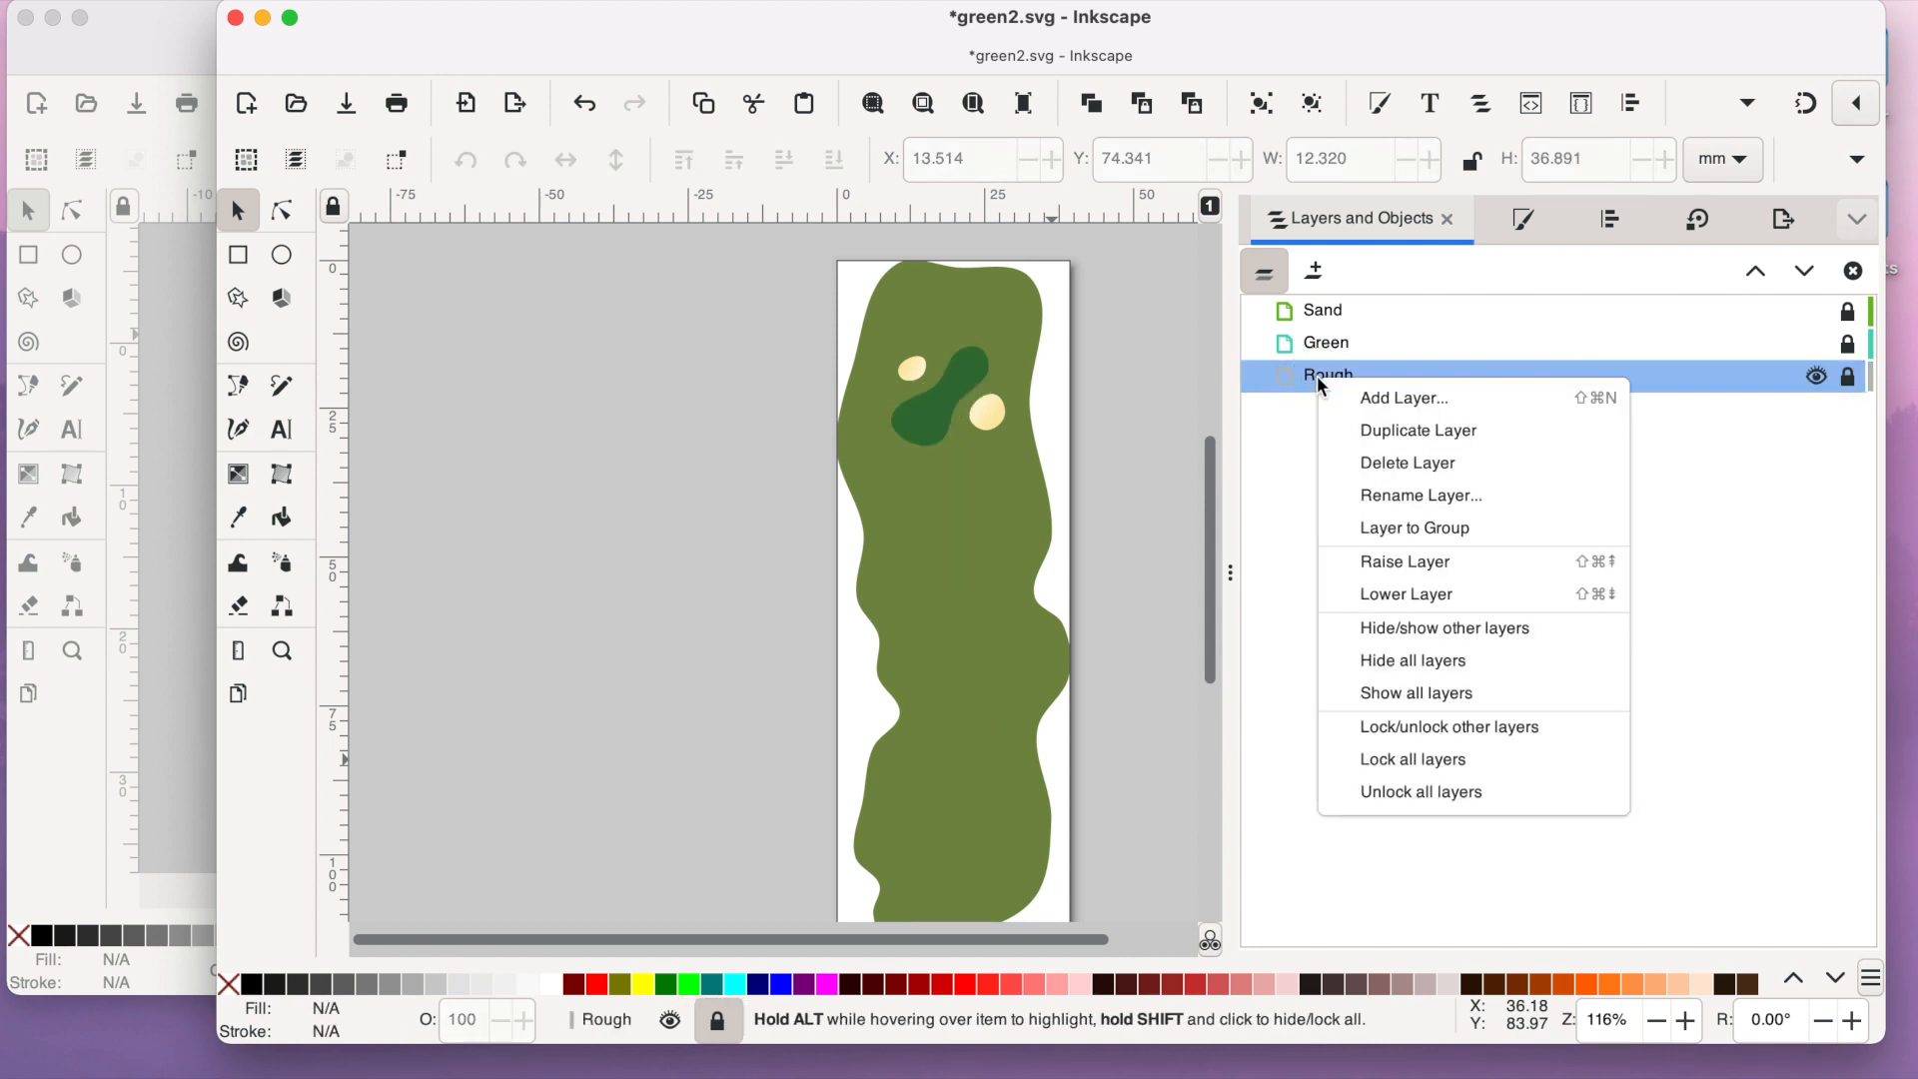
left_click(1426, 472)
- Resize the page of green2.svg to fit its remaining content through the document properties
scroll(1119, 501, "up", 2)
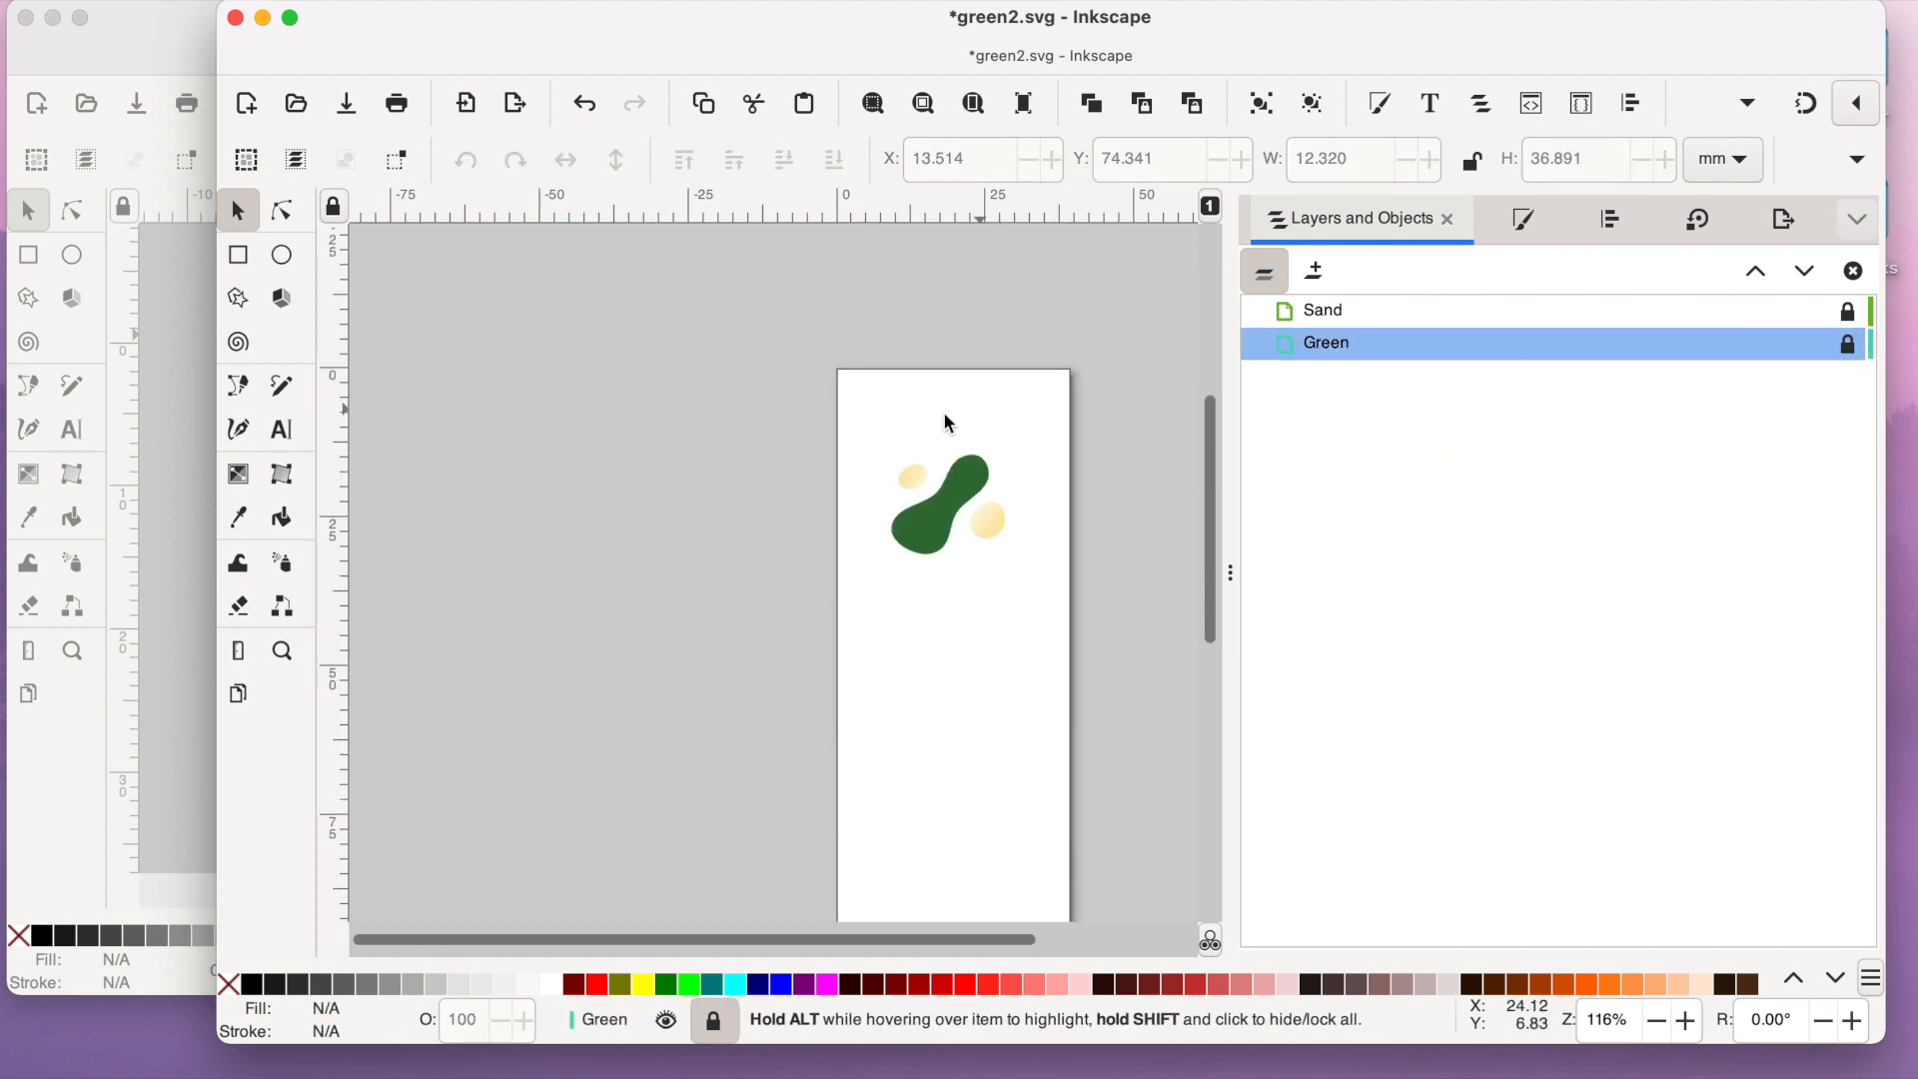
left_click(1747, 103)
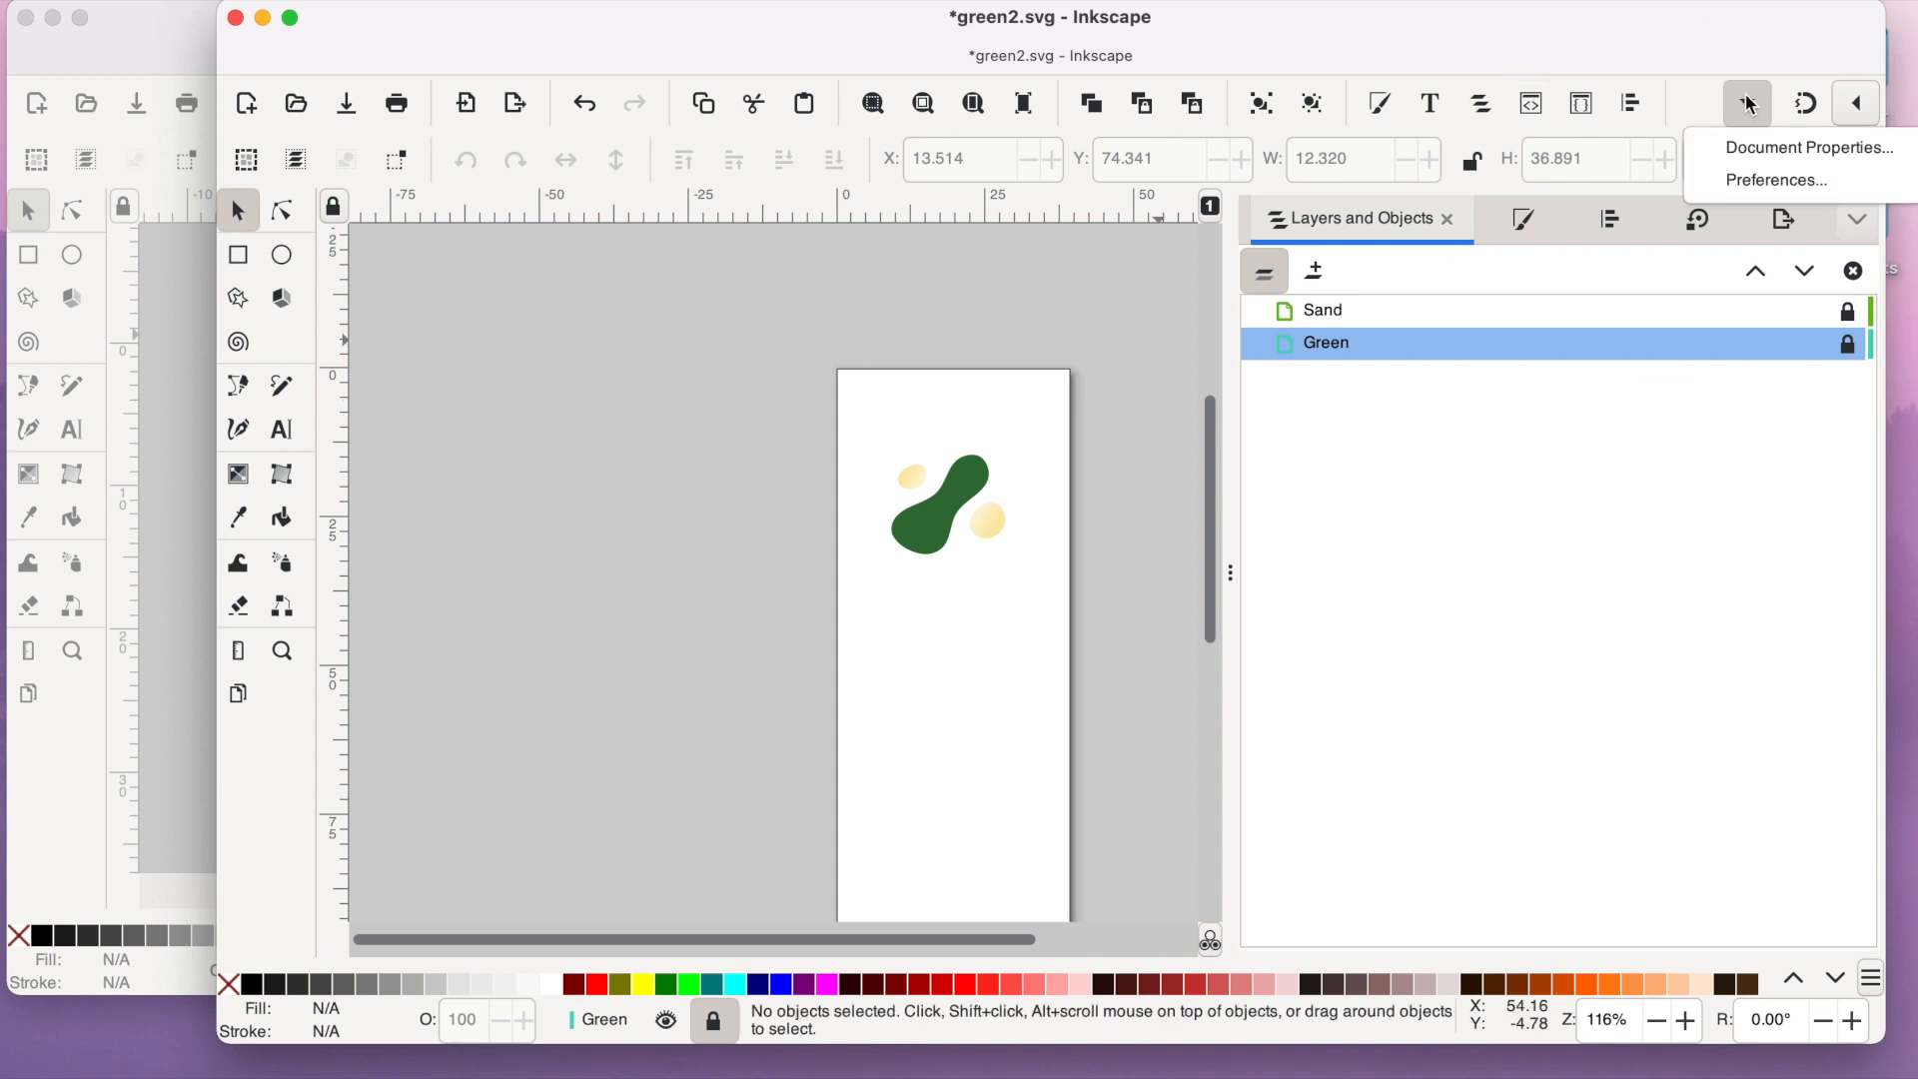
left_click(1733, 146)
left_click(1212, 386)
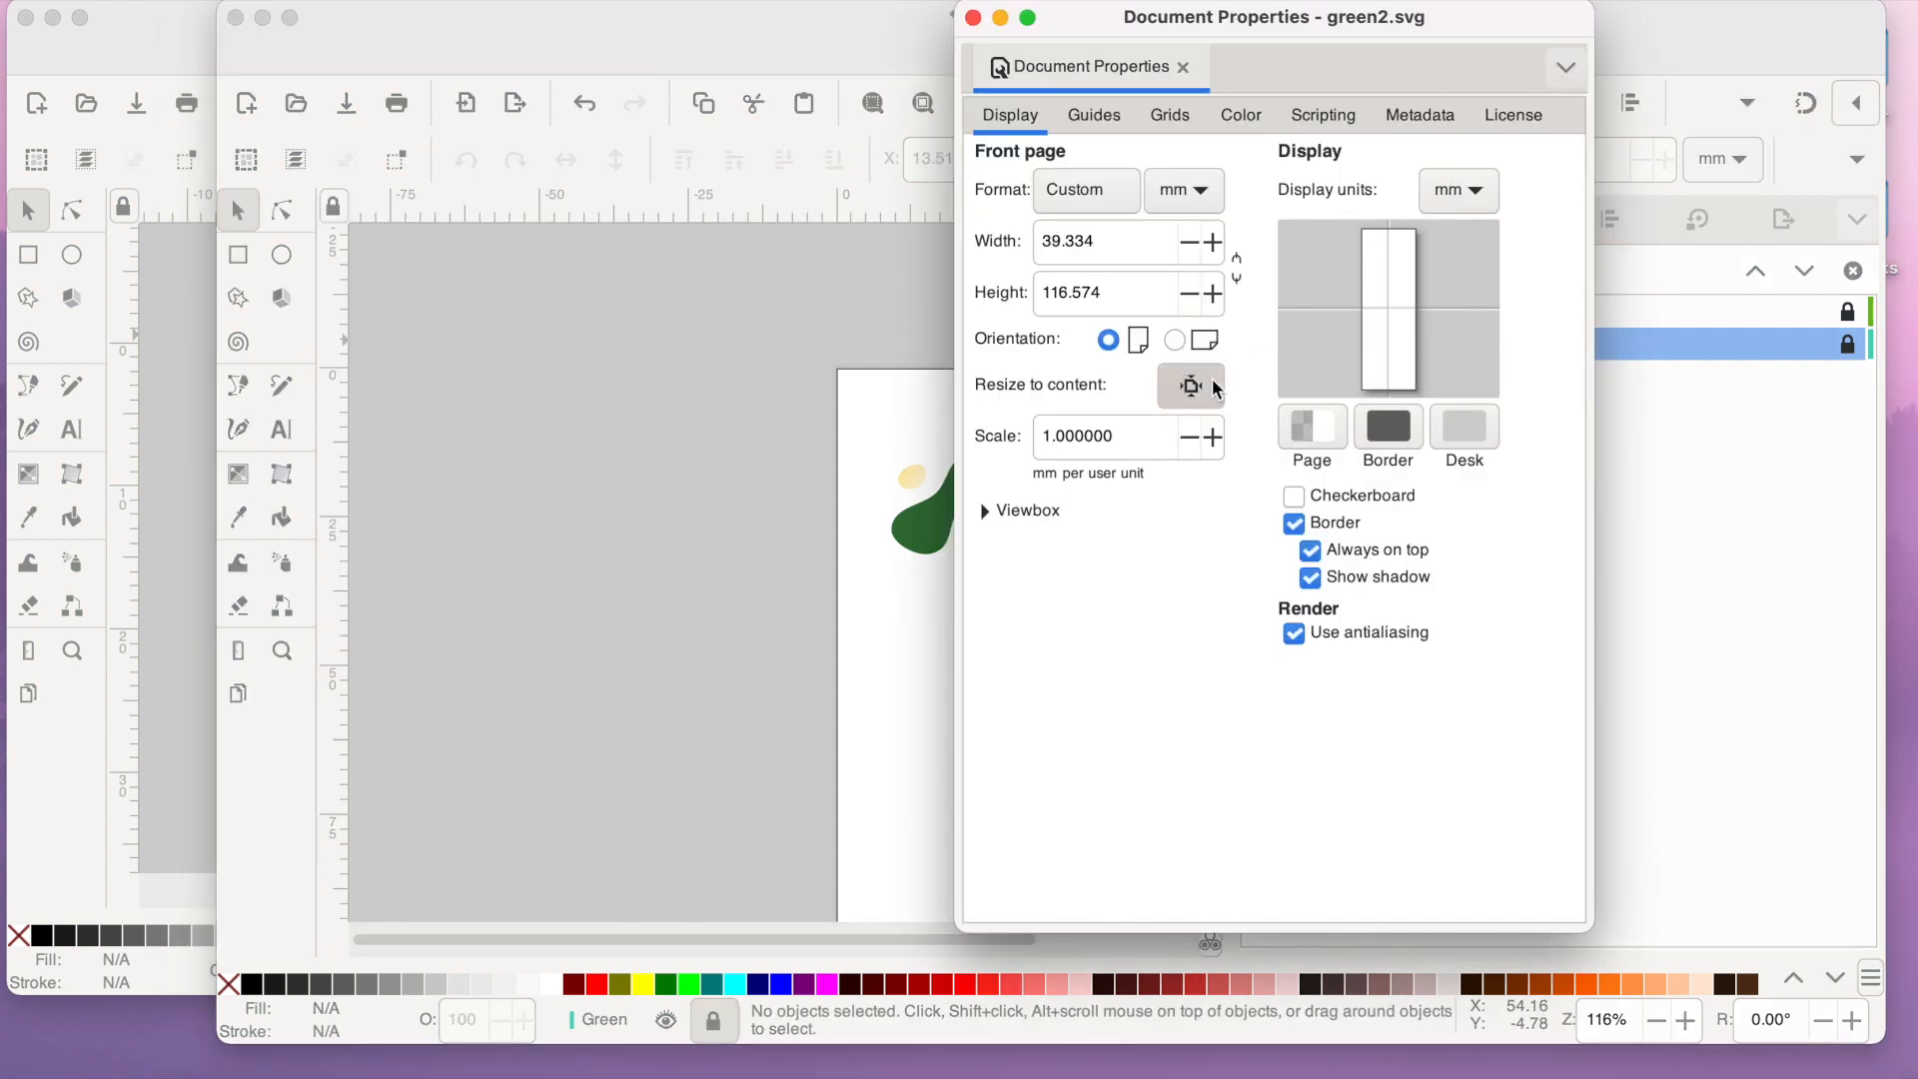
left_click(1210, 390)
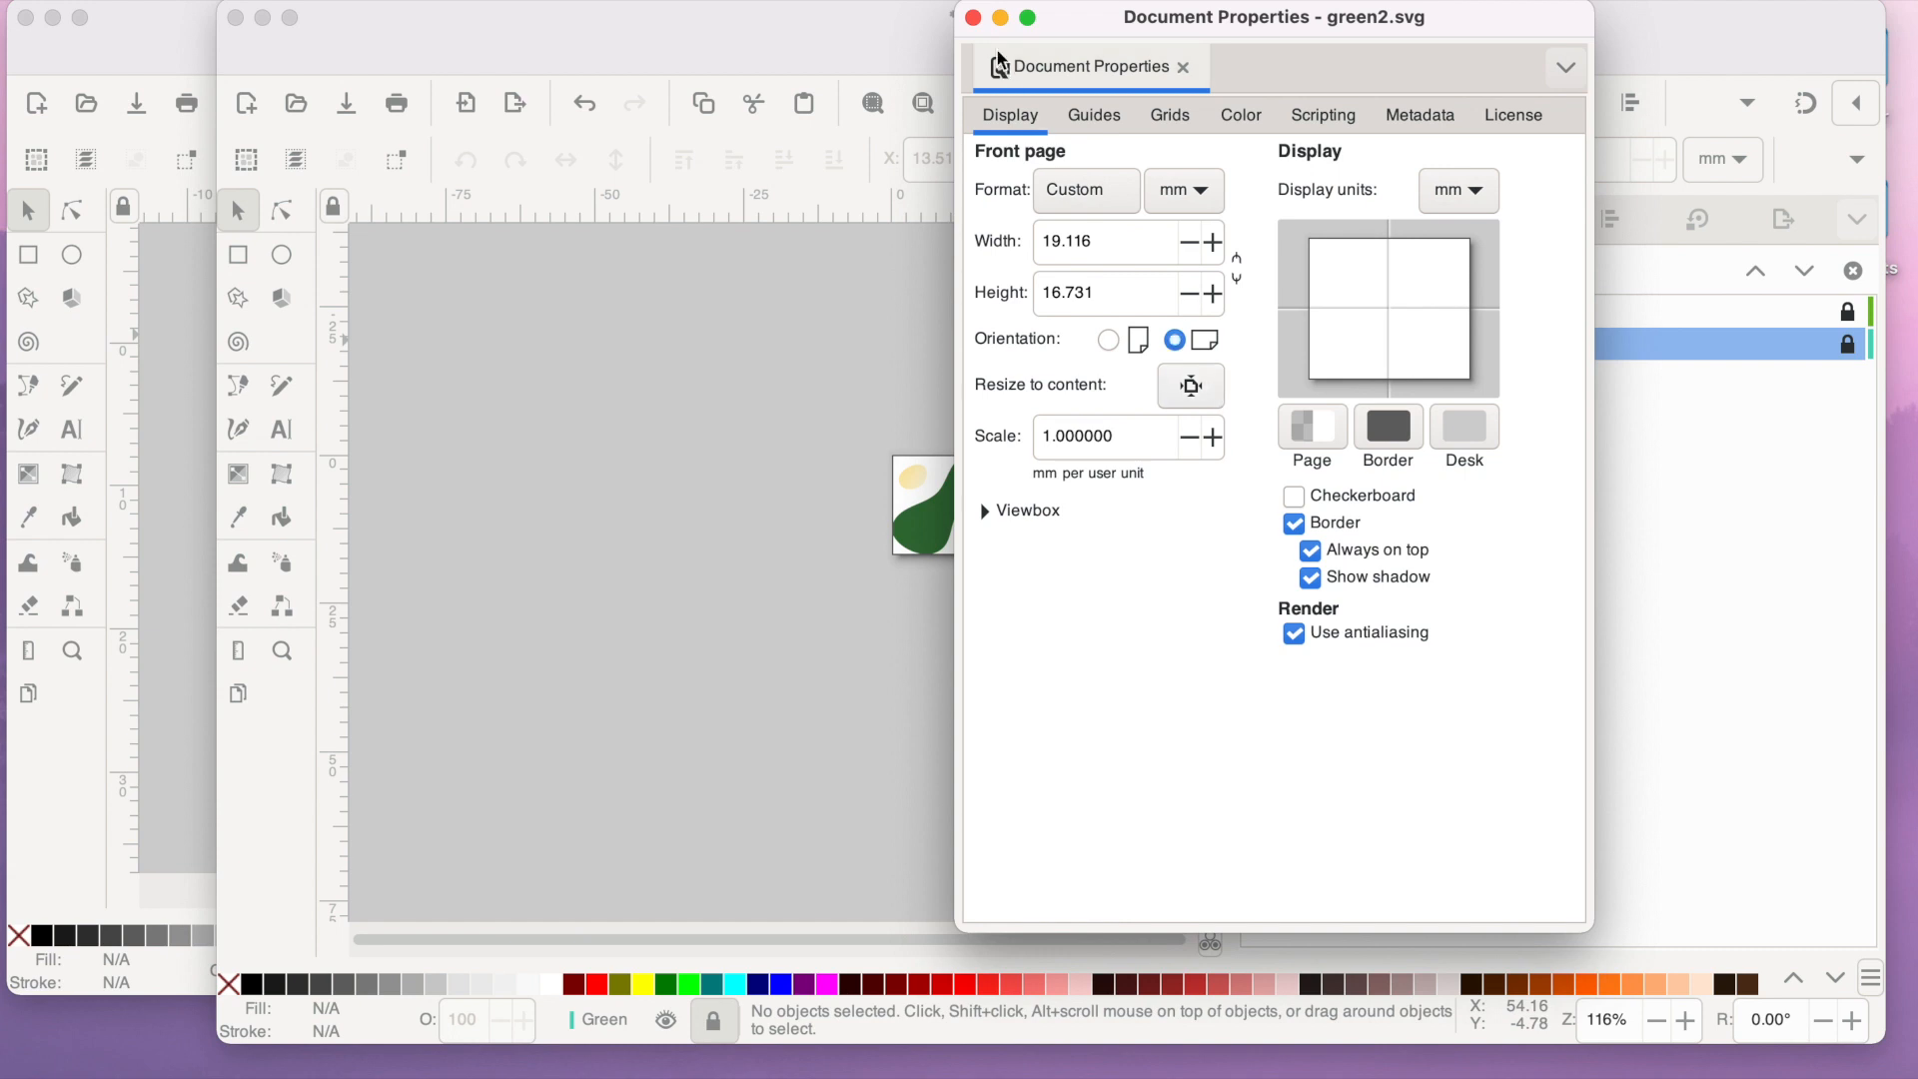
left_click(973, 18)
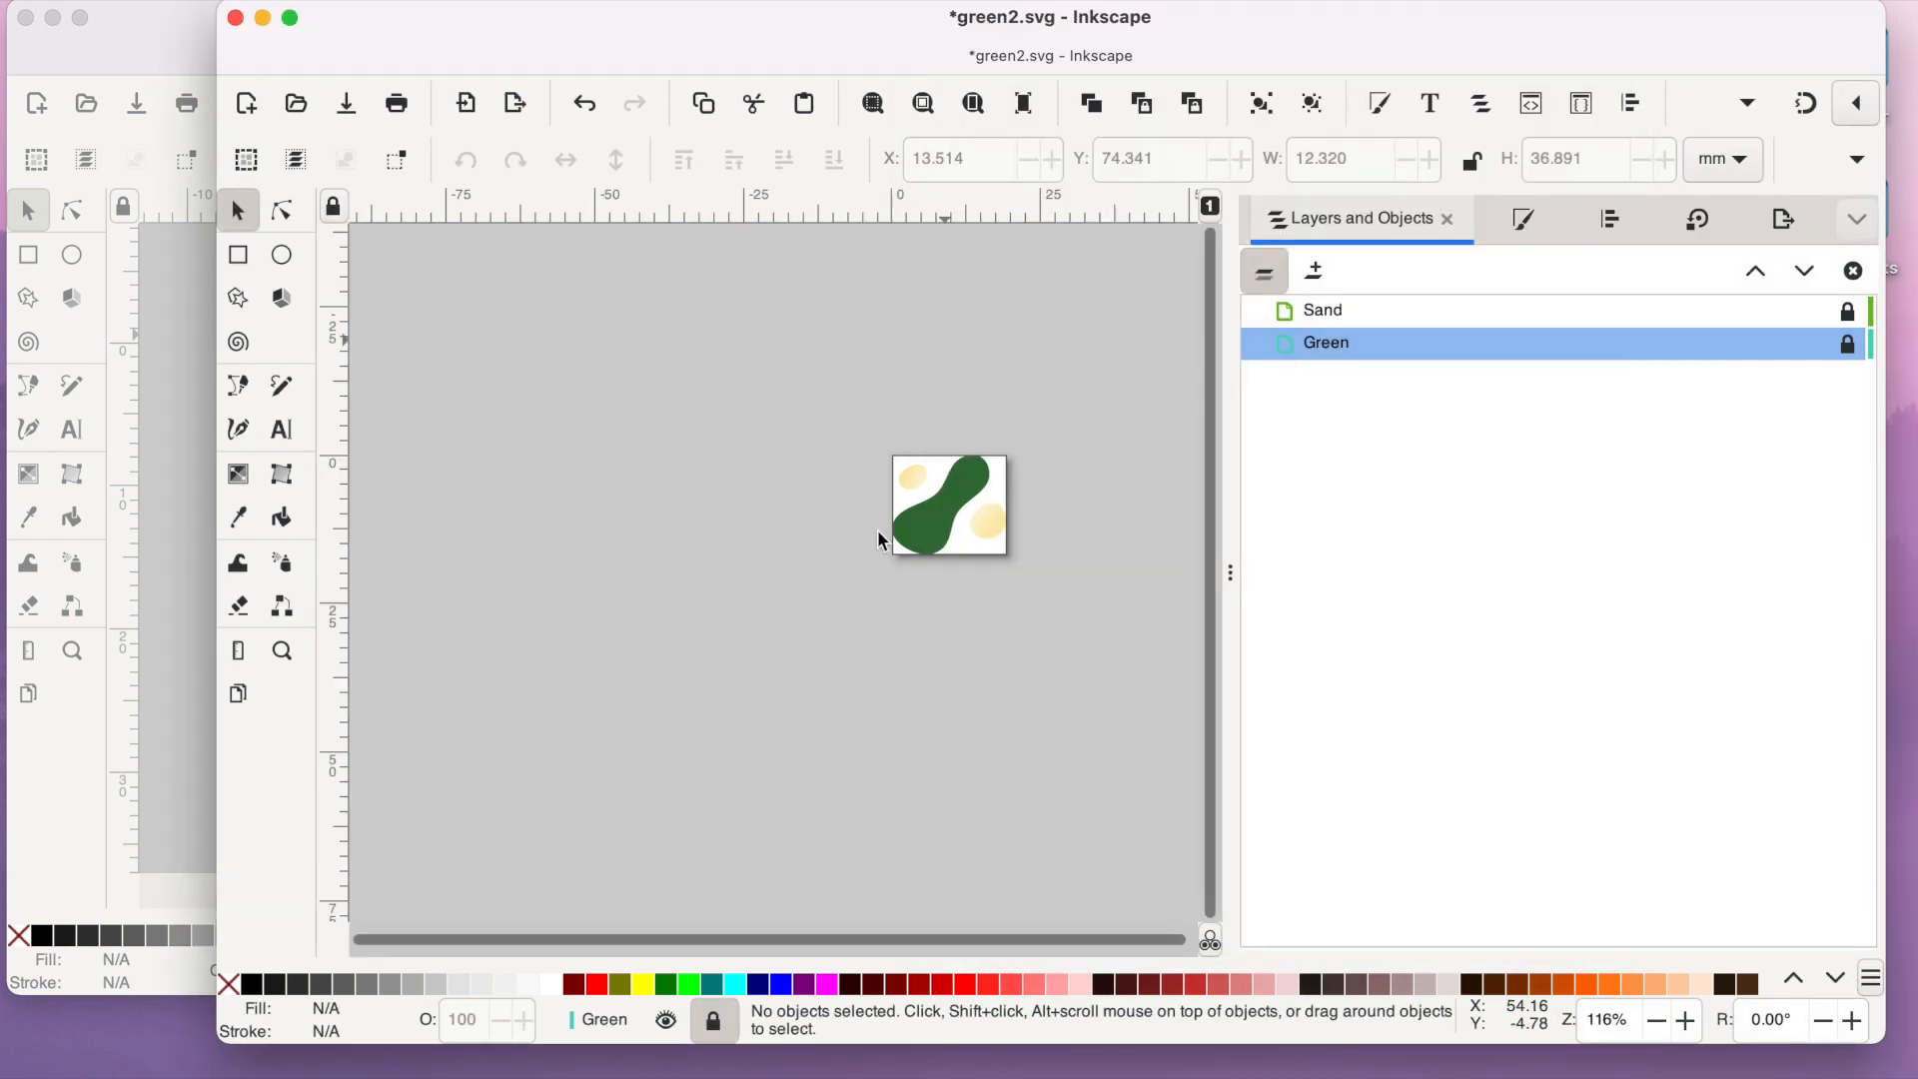
- Unlock the Green layer and select the green's path inside it
left_click(283, 651)
left_click(965, 523)
left_click(974, 522)
left_click(969, 524)
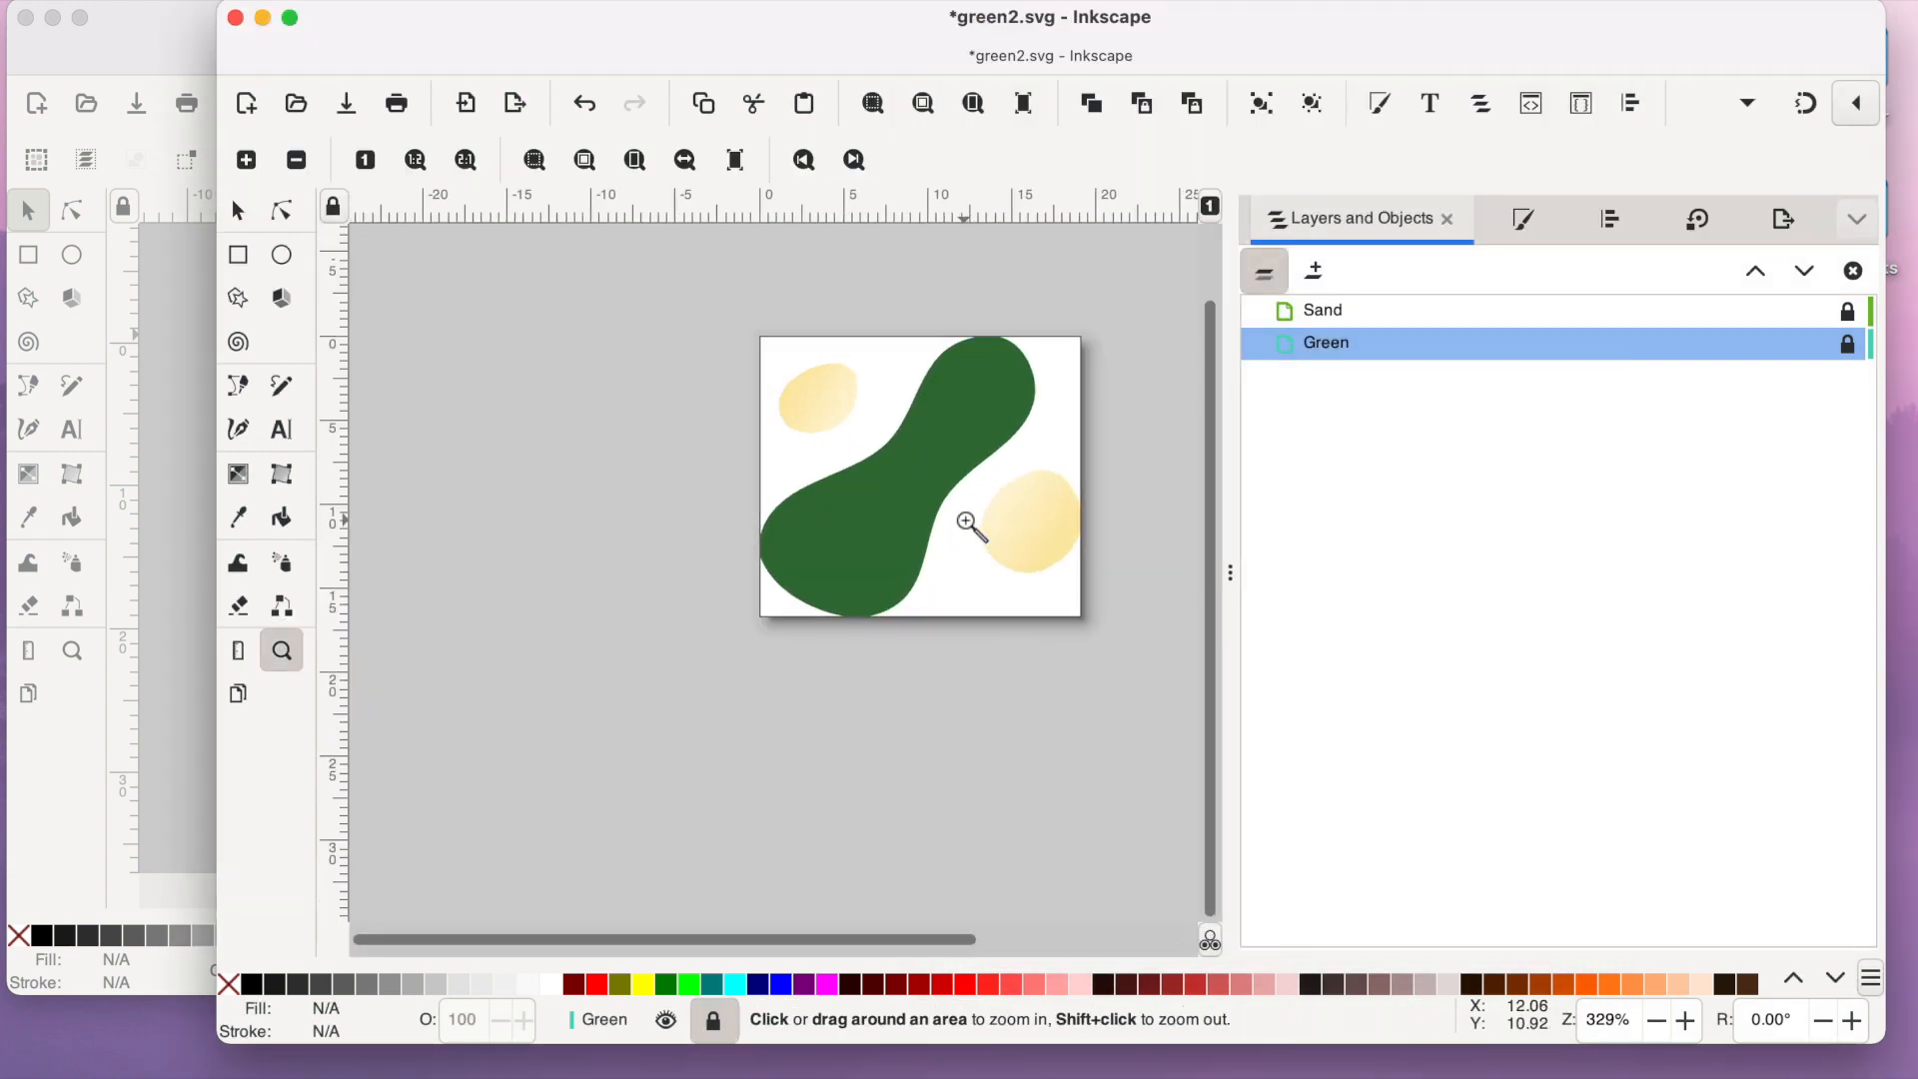
left_click(969, 524)
scroll(976, 523, "up", 3)
left_click_drag(898, 940, 942, 939)
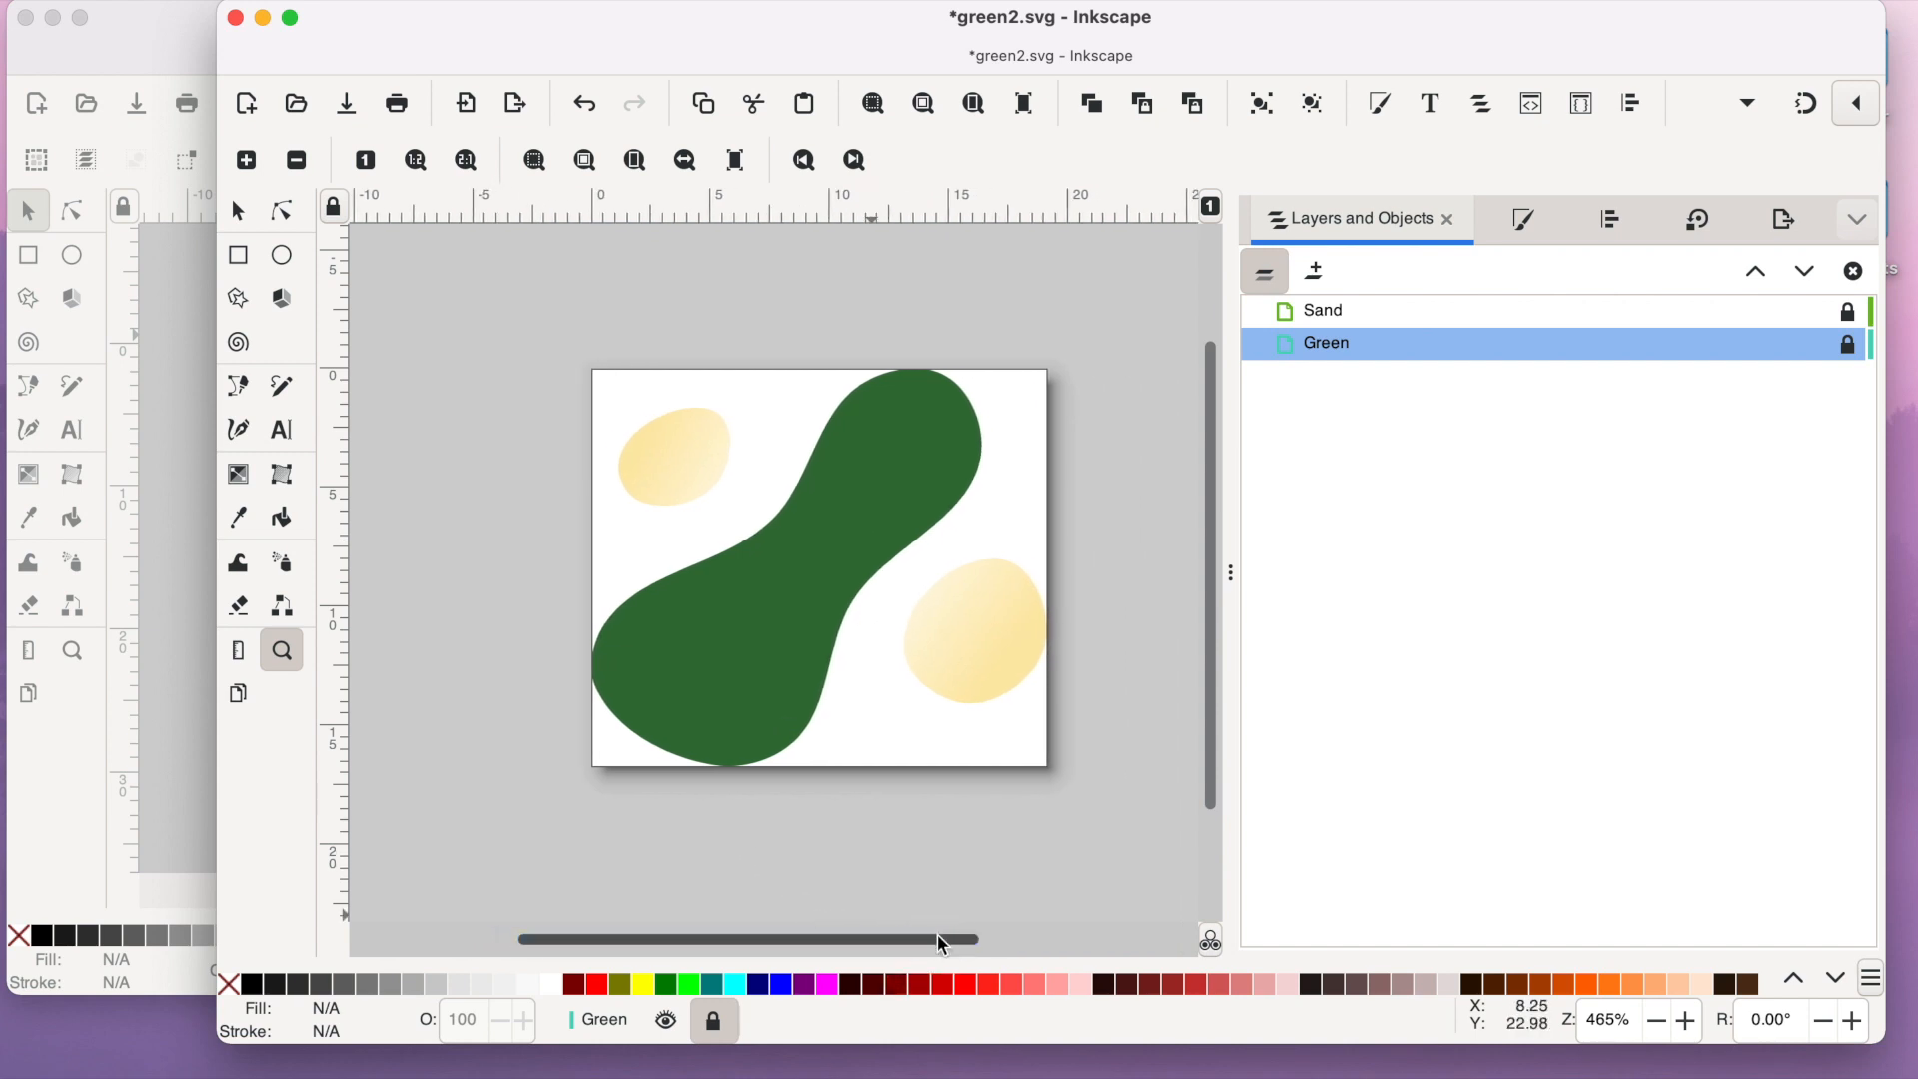
left_click(1850, 345)
left_click(1631, 349)
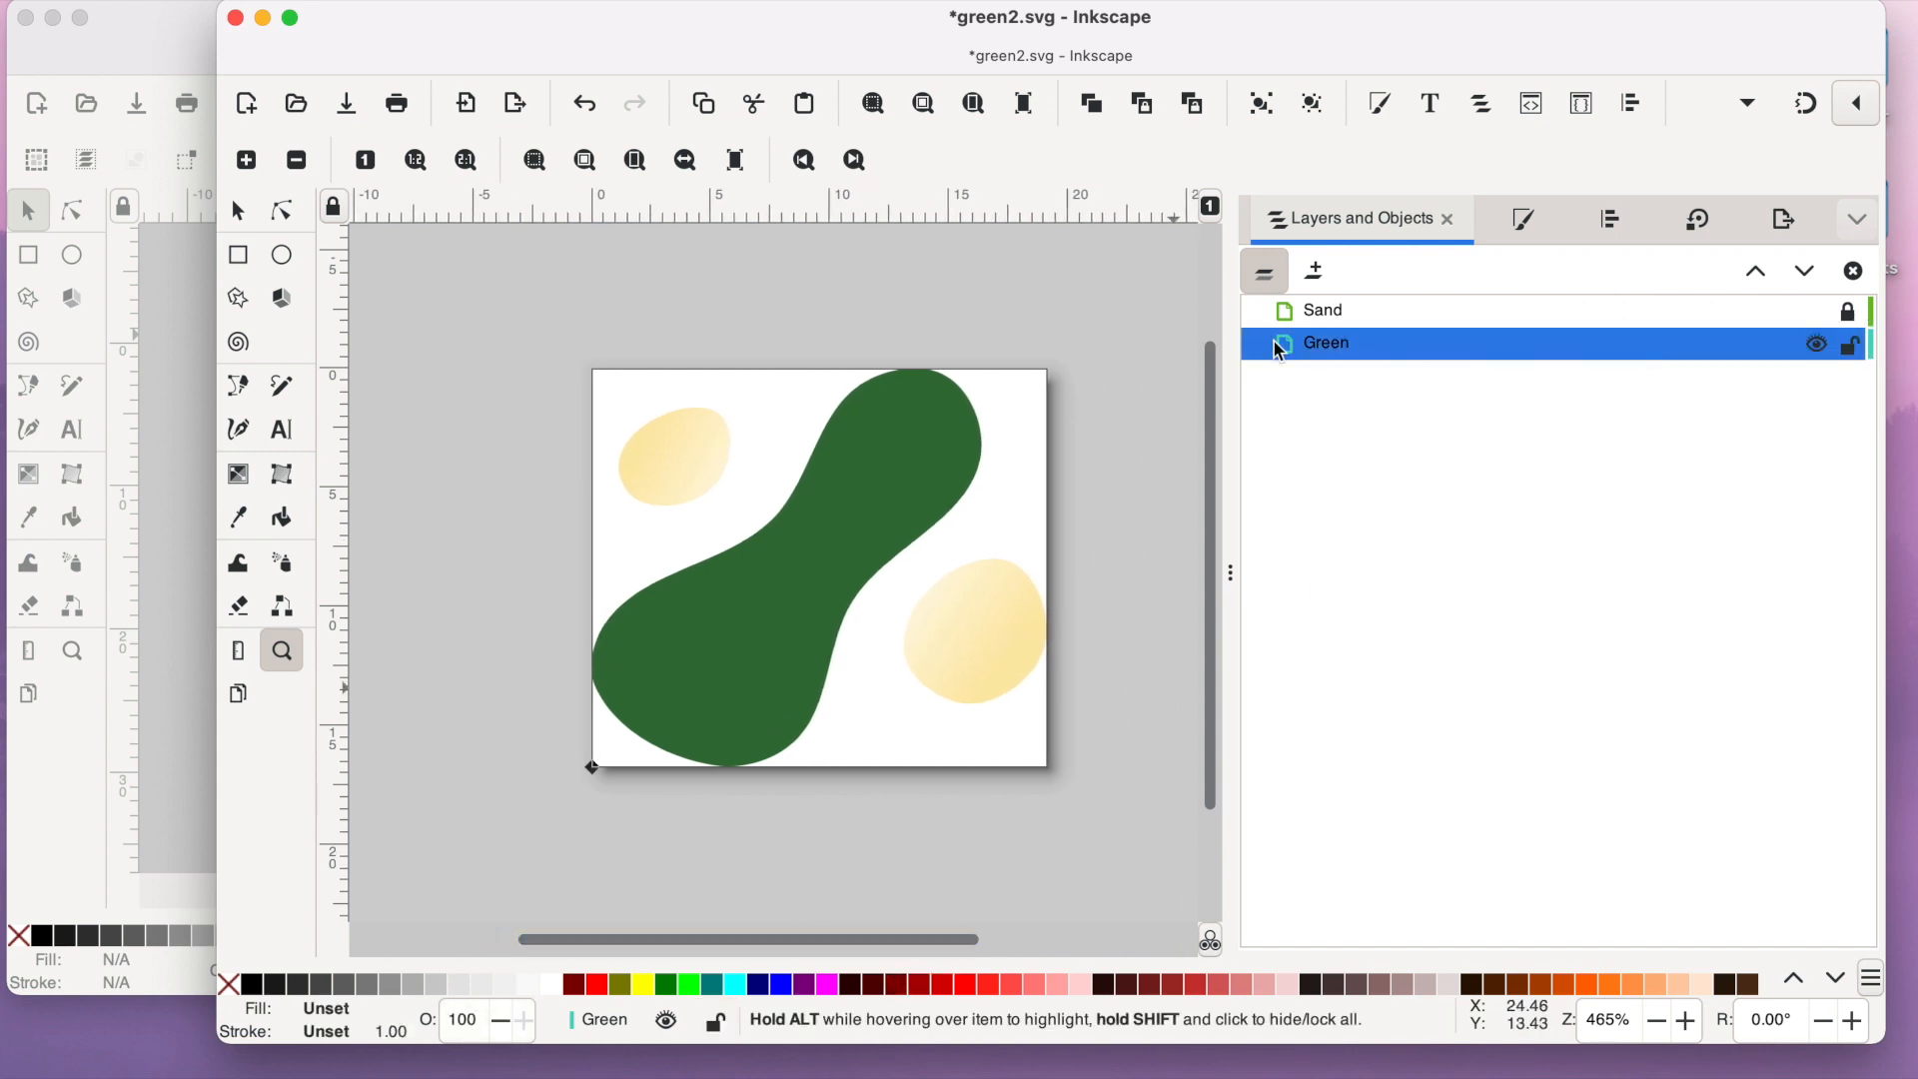
left_click(1264, 271)
left_click(1380, 378)
- Try showing the green as an outline with a flat black stroke and no fill
left_click(1526, 221)
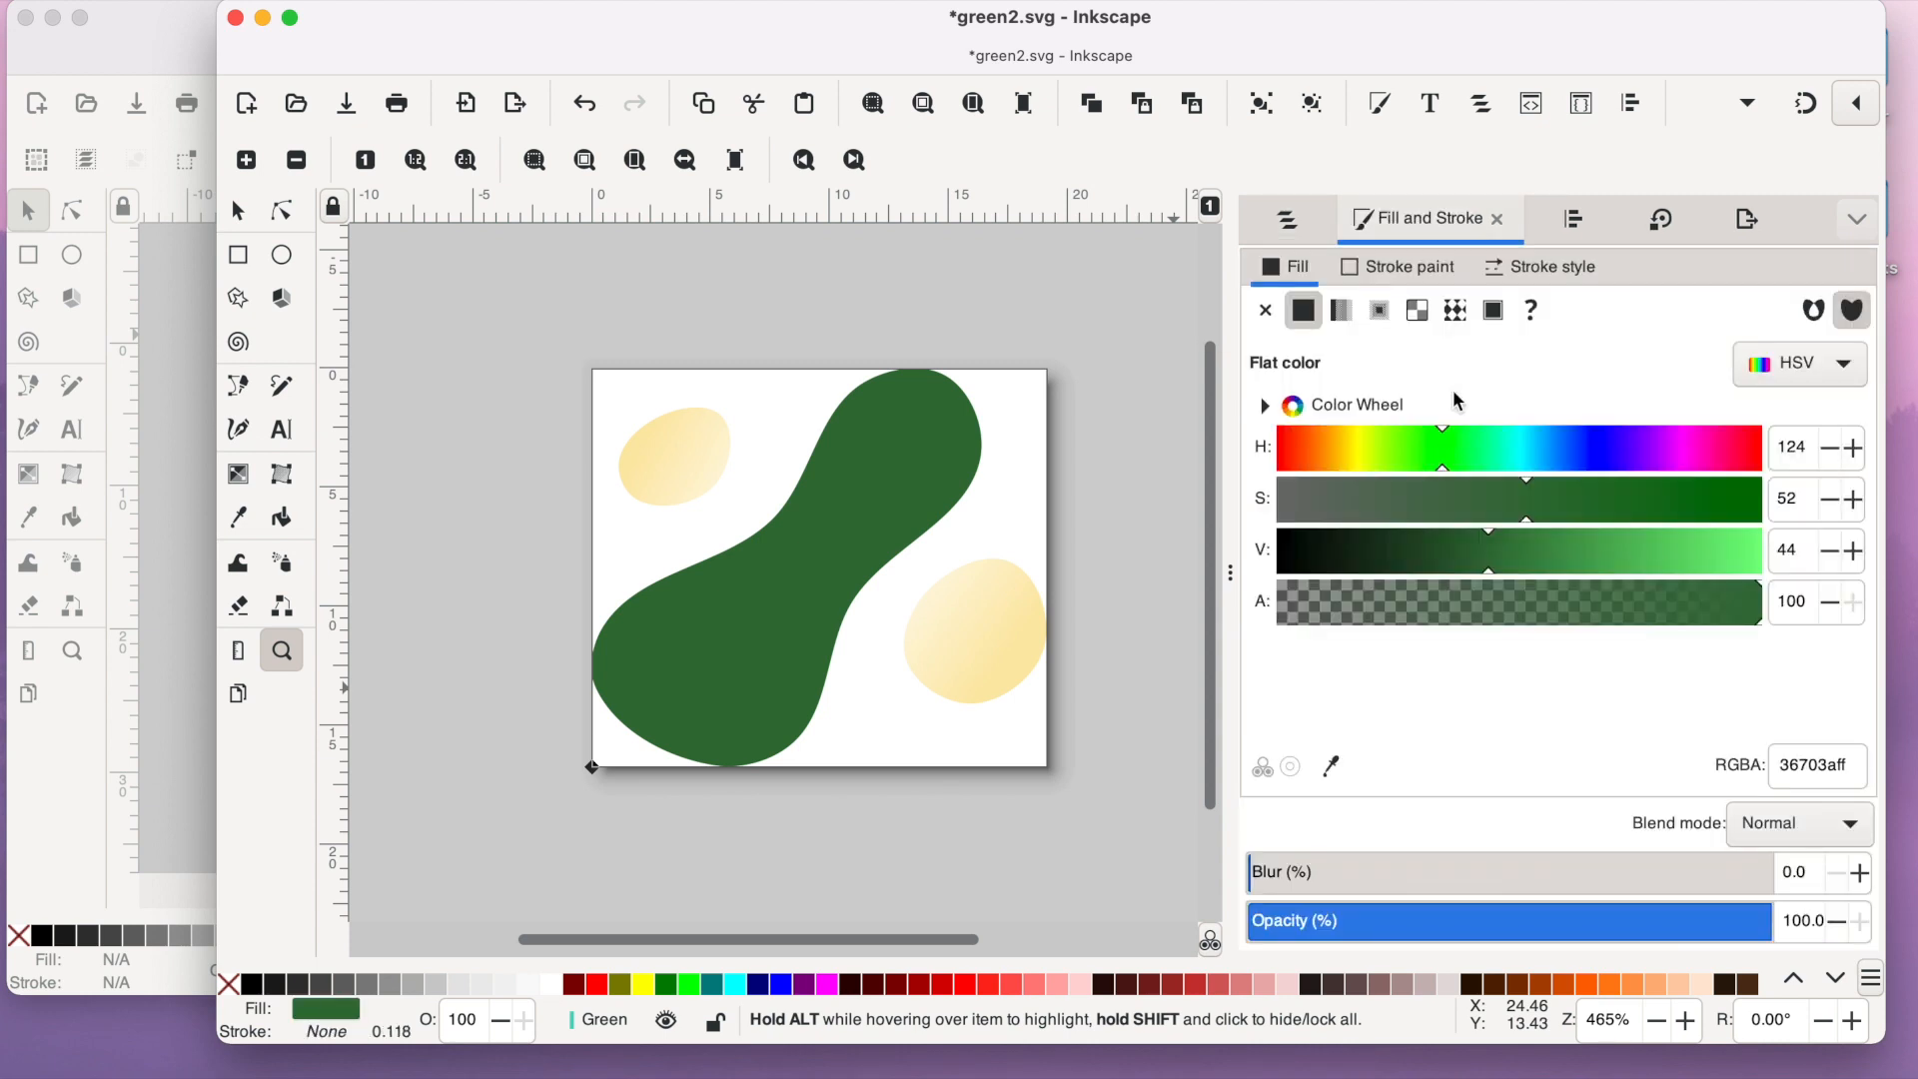
left_click(1398, 267)
left_click(1303, 310)
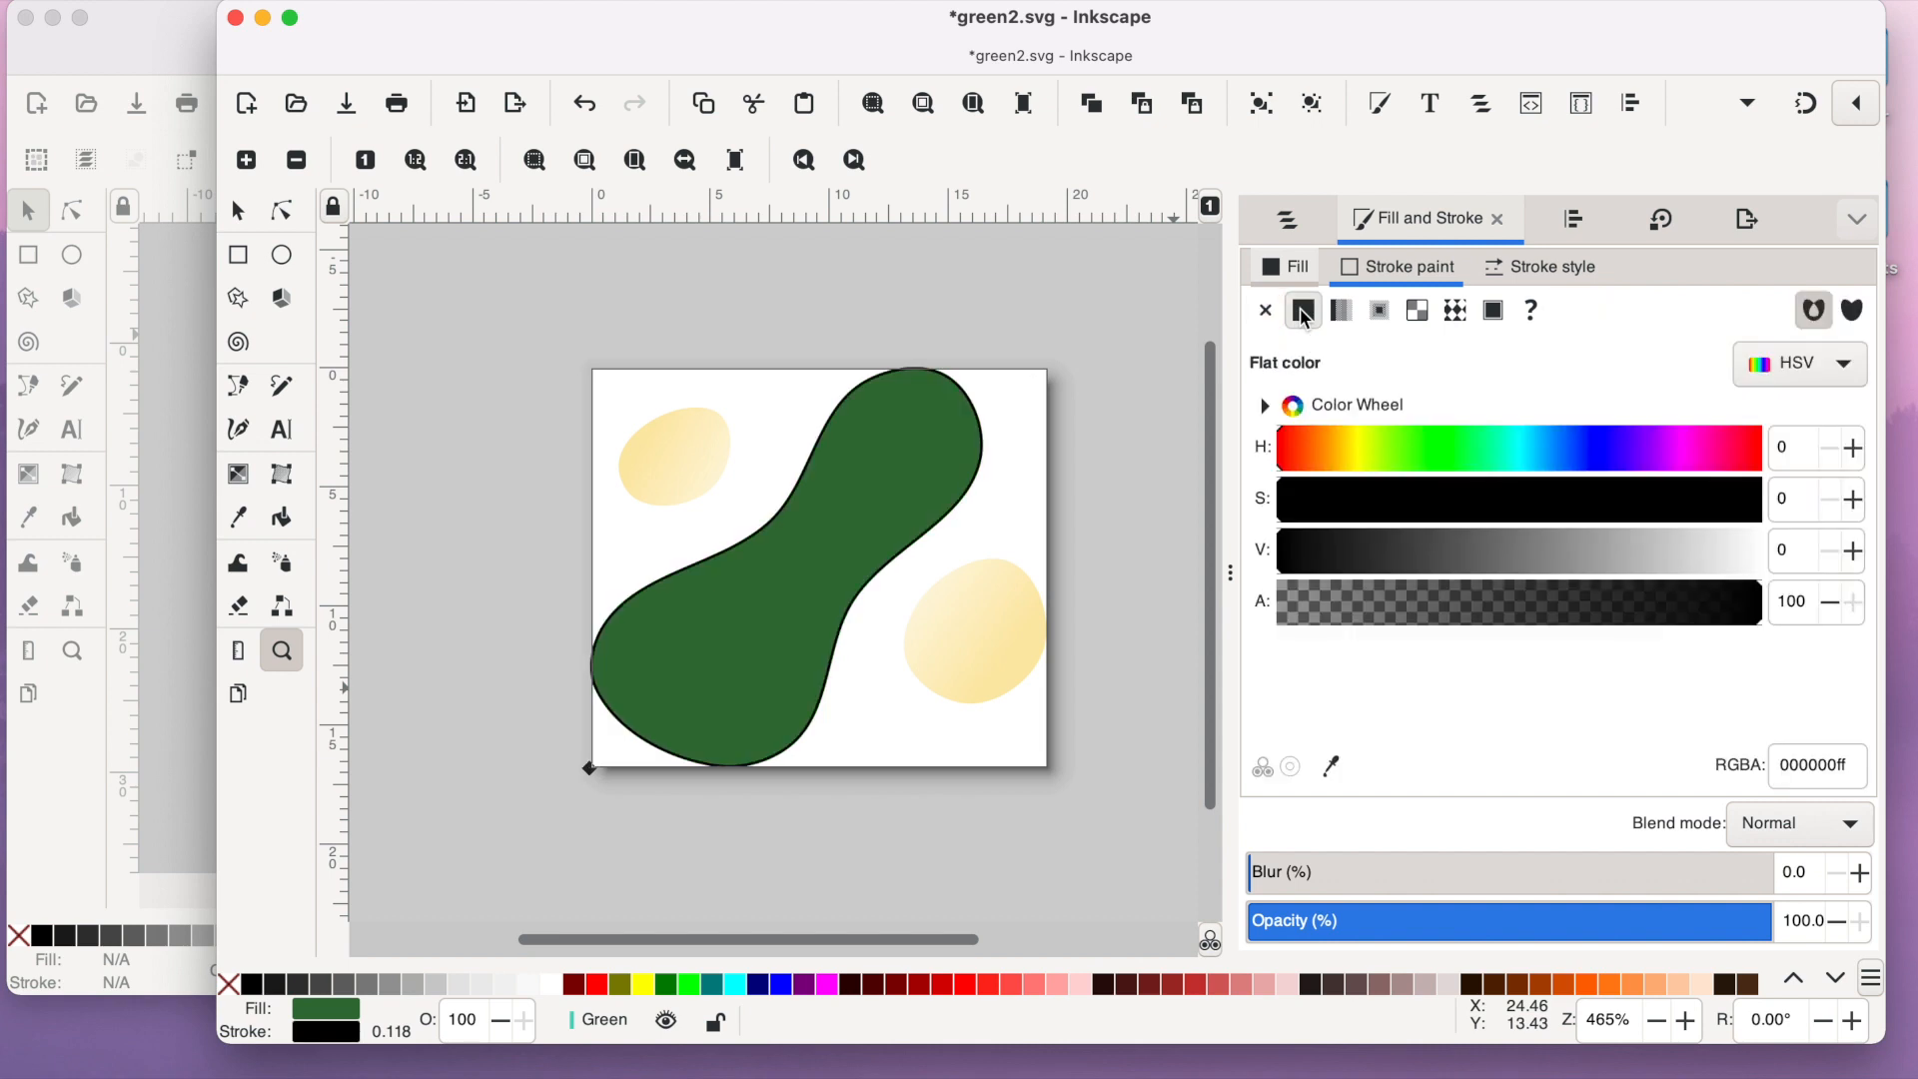
left_click(1292, 268)
left_click(1265, 316)
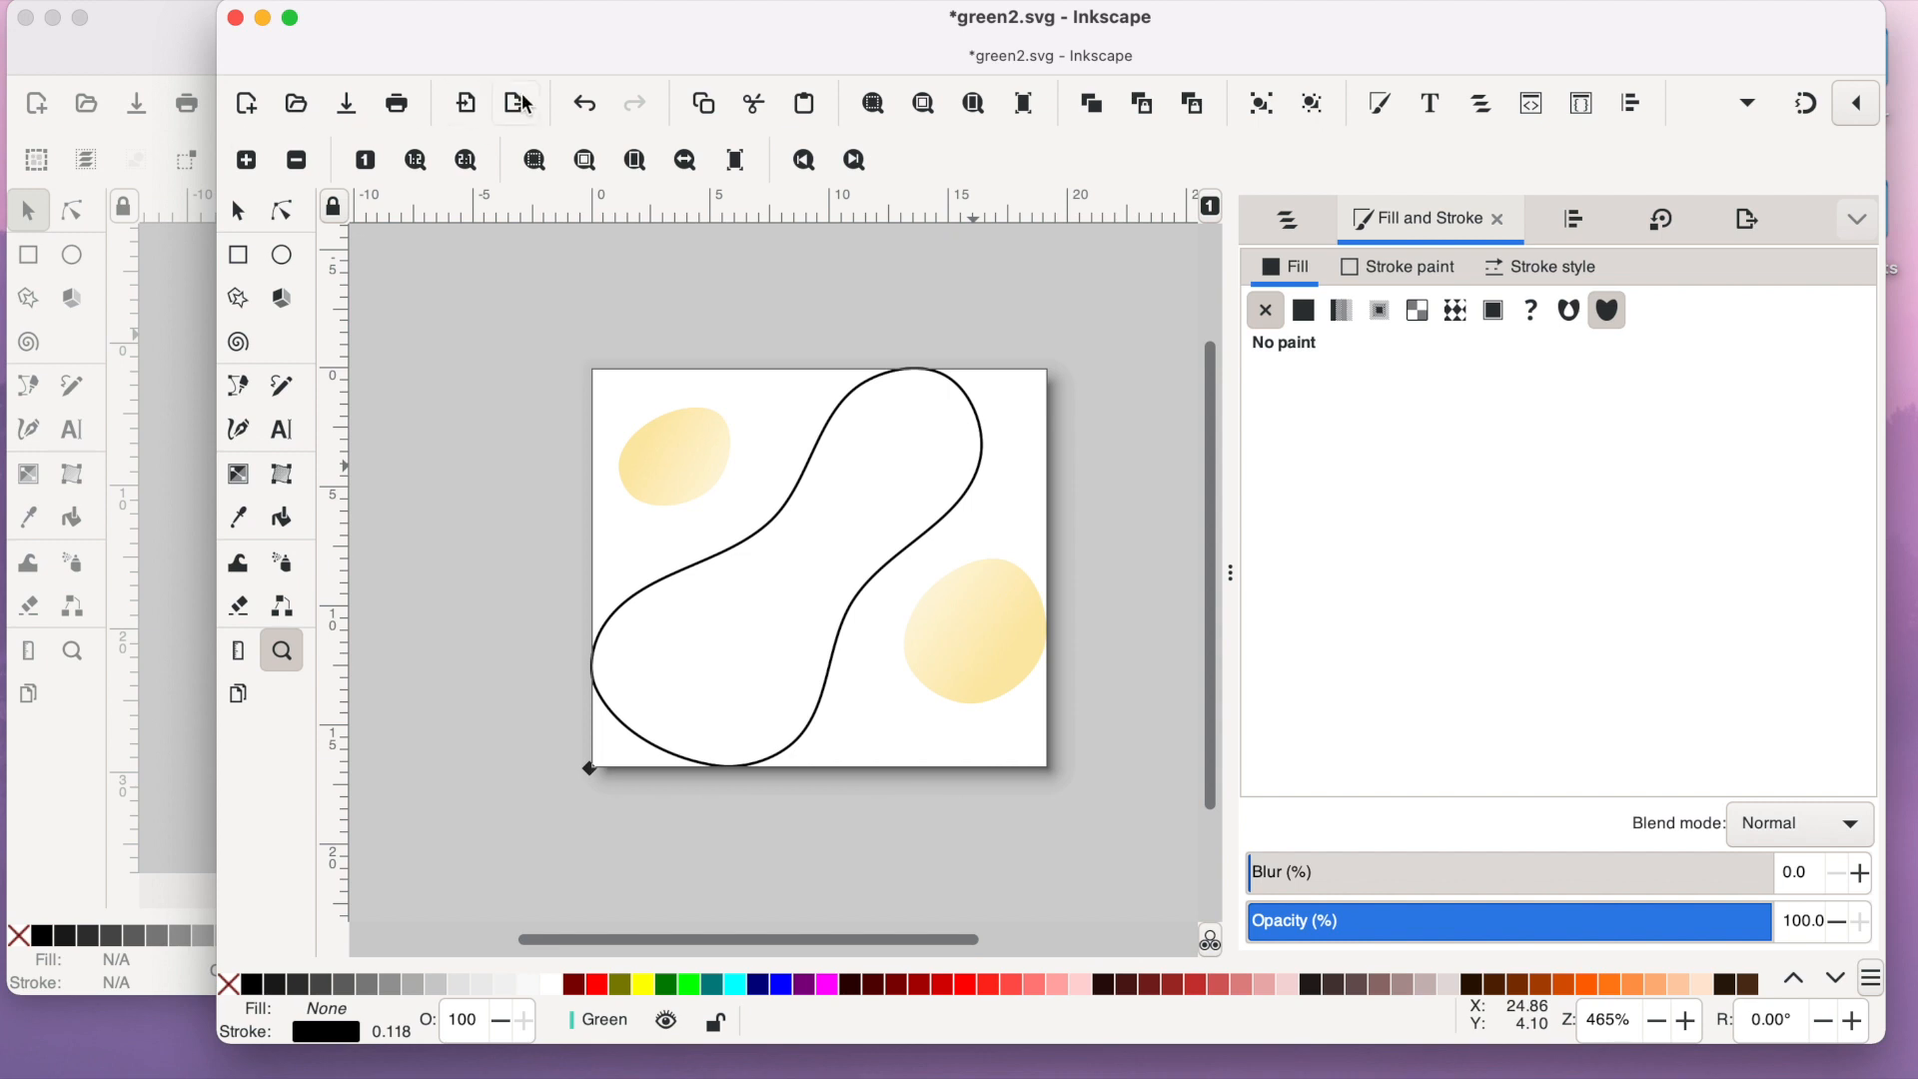
left_click(584, 108)
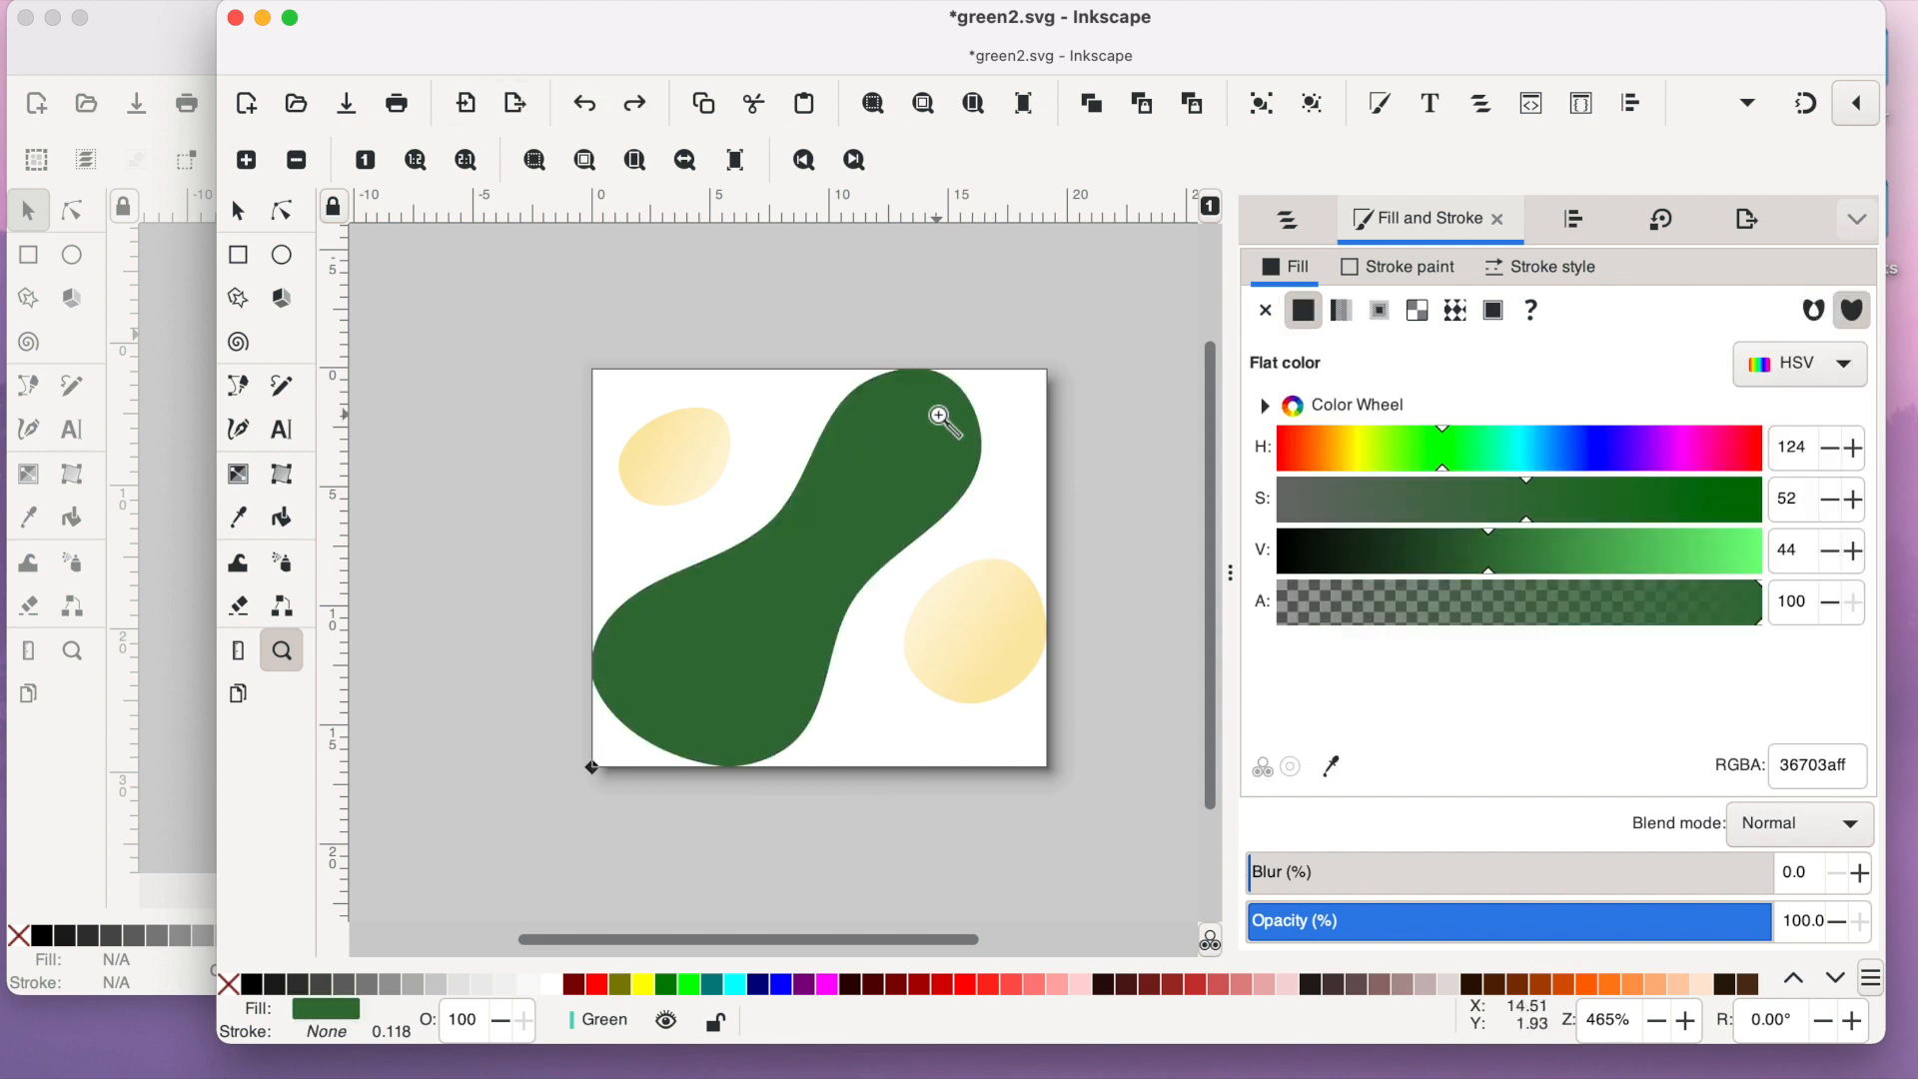
- Switch to green_1.svg and examine how the arrows and contour lines are laid out on its green
left_click(160, 44)
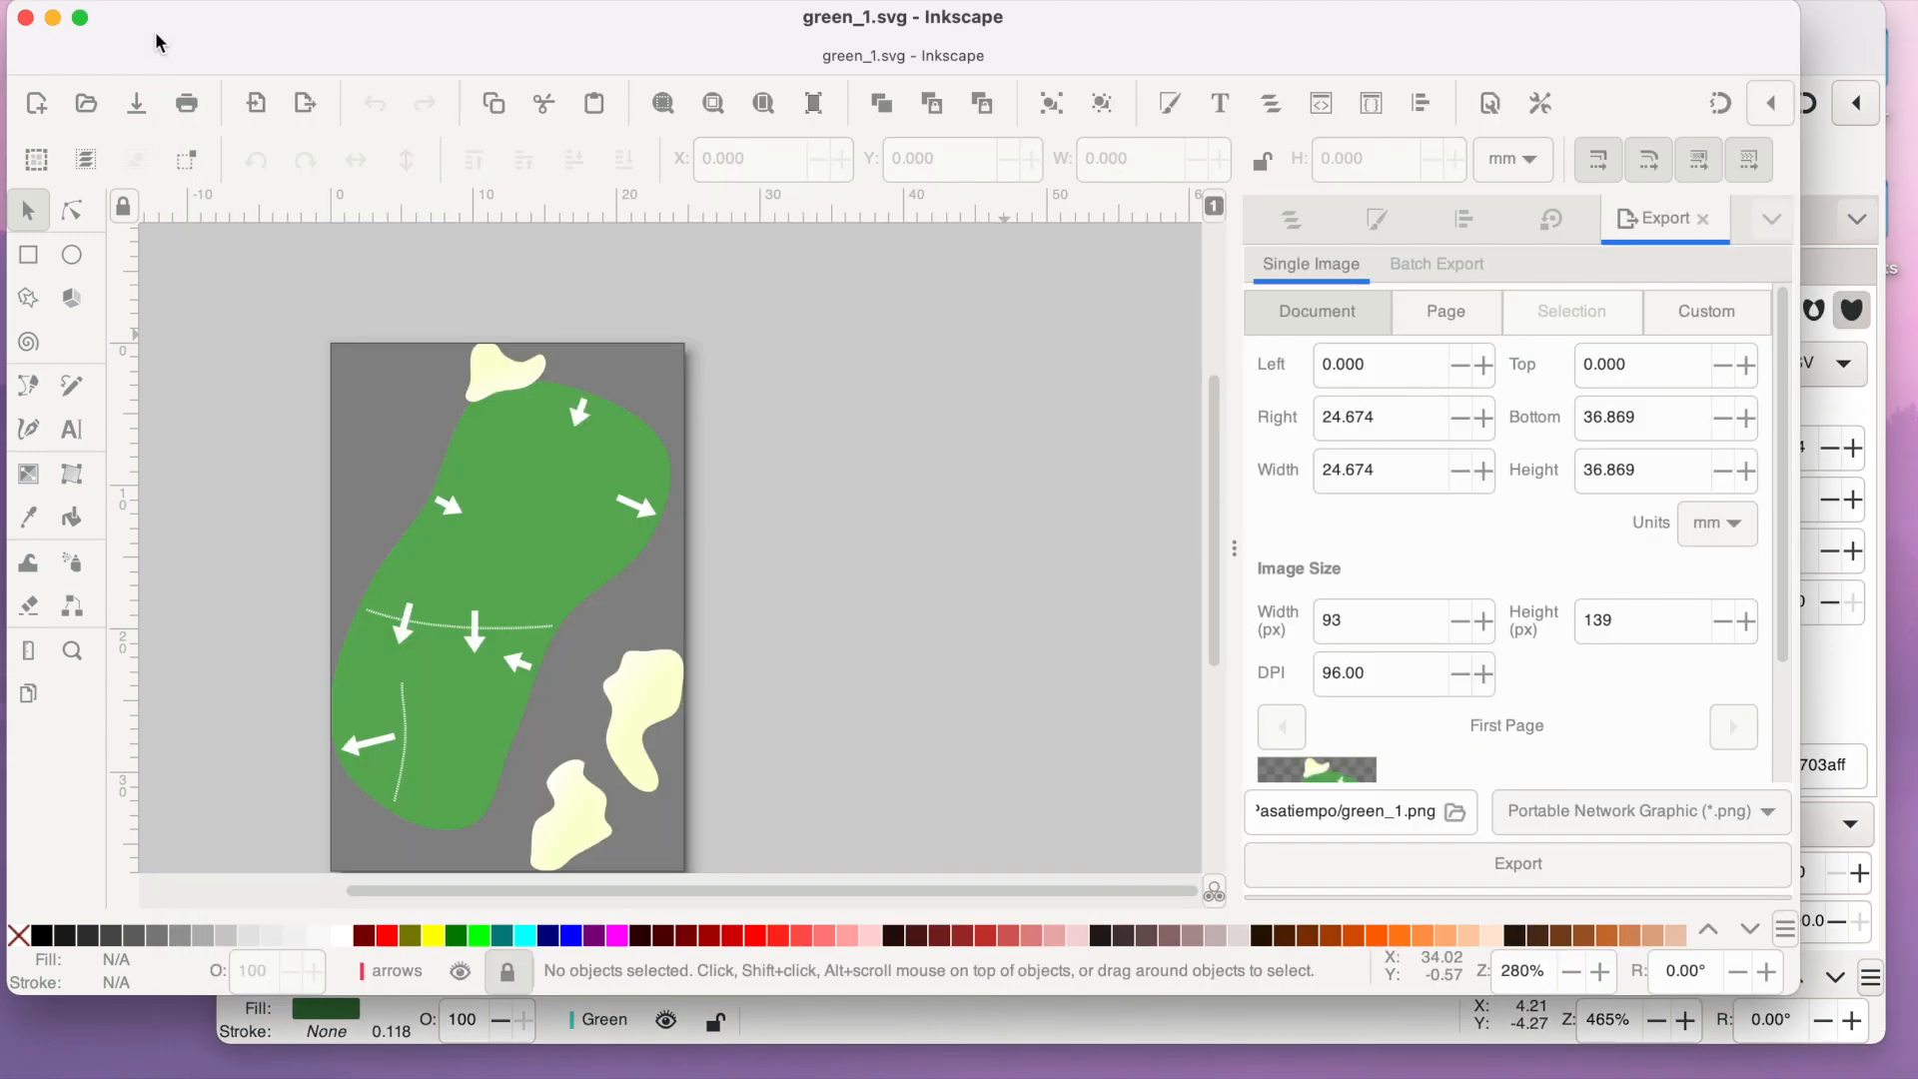
scroll(339, 383, "down", 5)
scroll(339, 382, "up", 5)
scroll(339, 383, "down", 3)
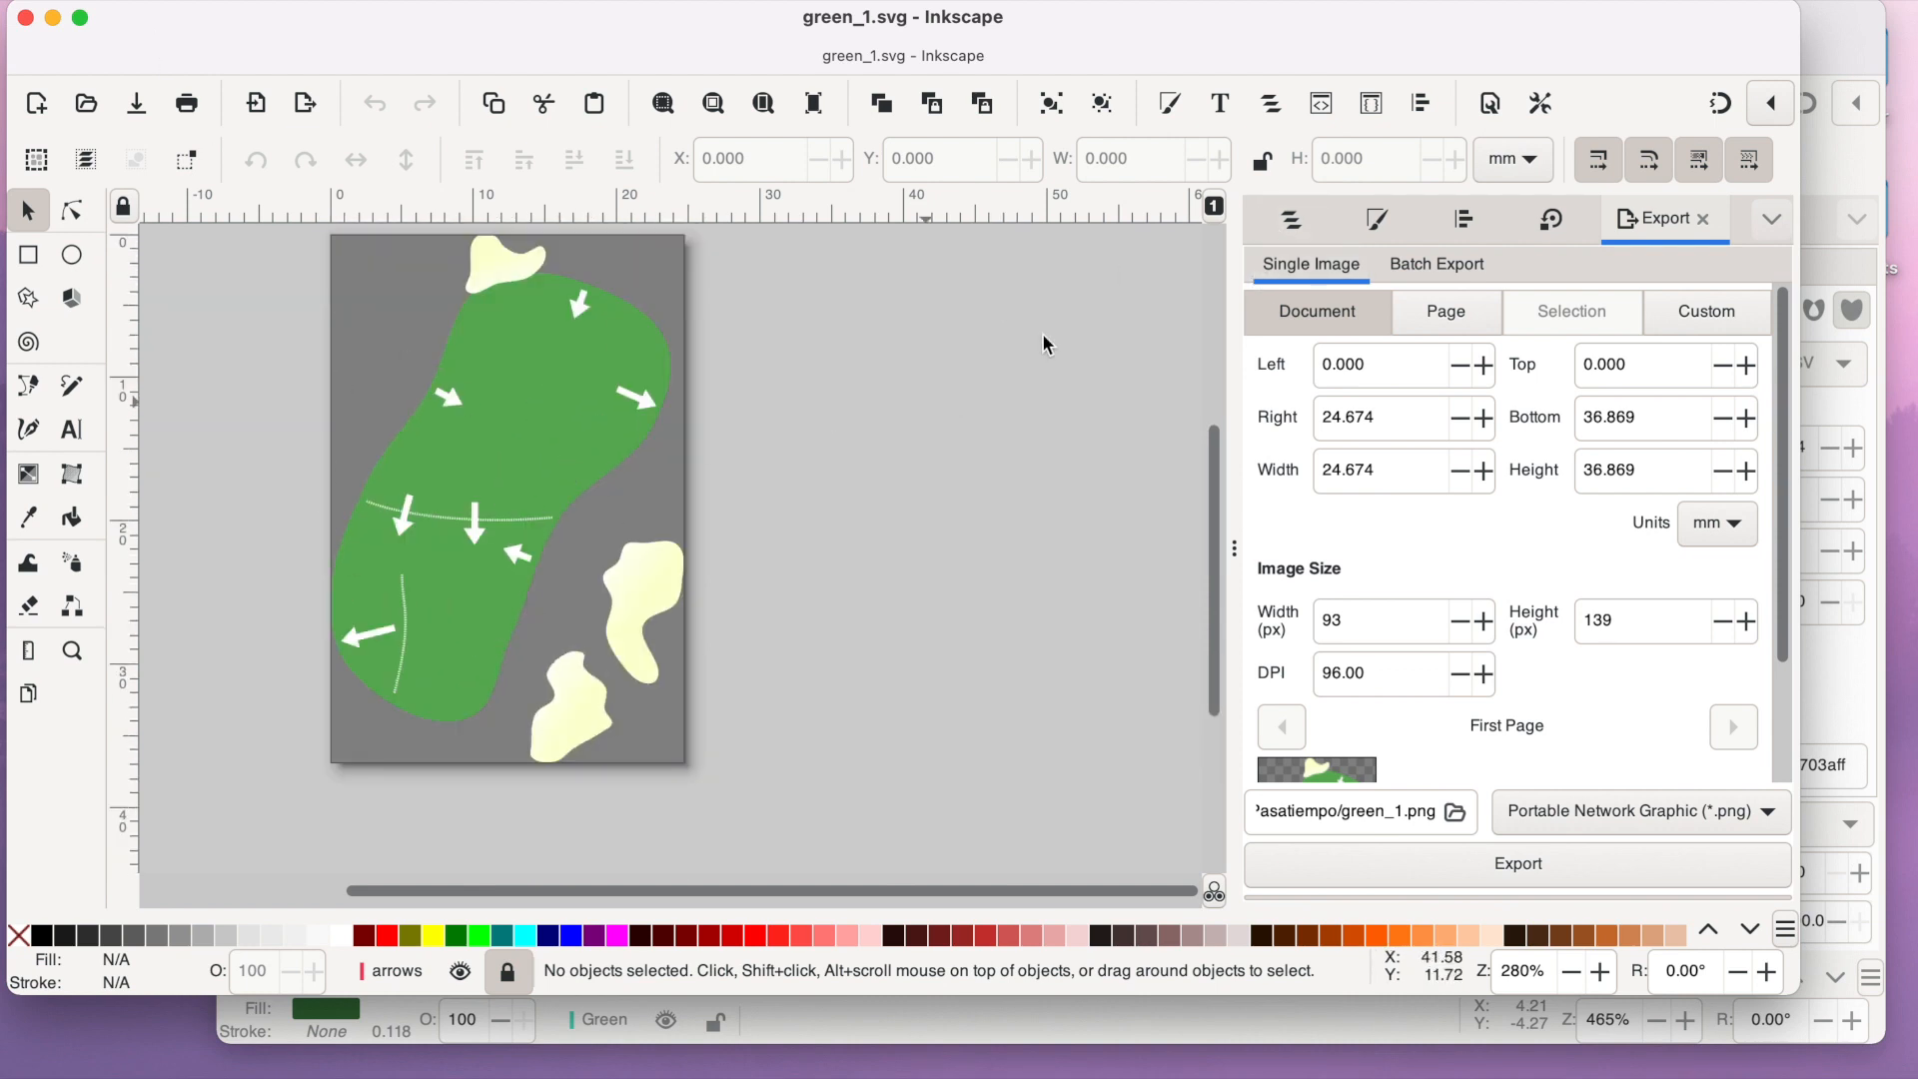
scroll(710, 468, "up", 3)
scroll(710, 467, "down", 3)
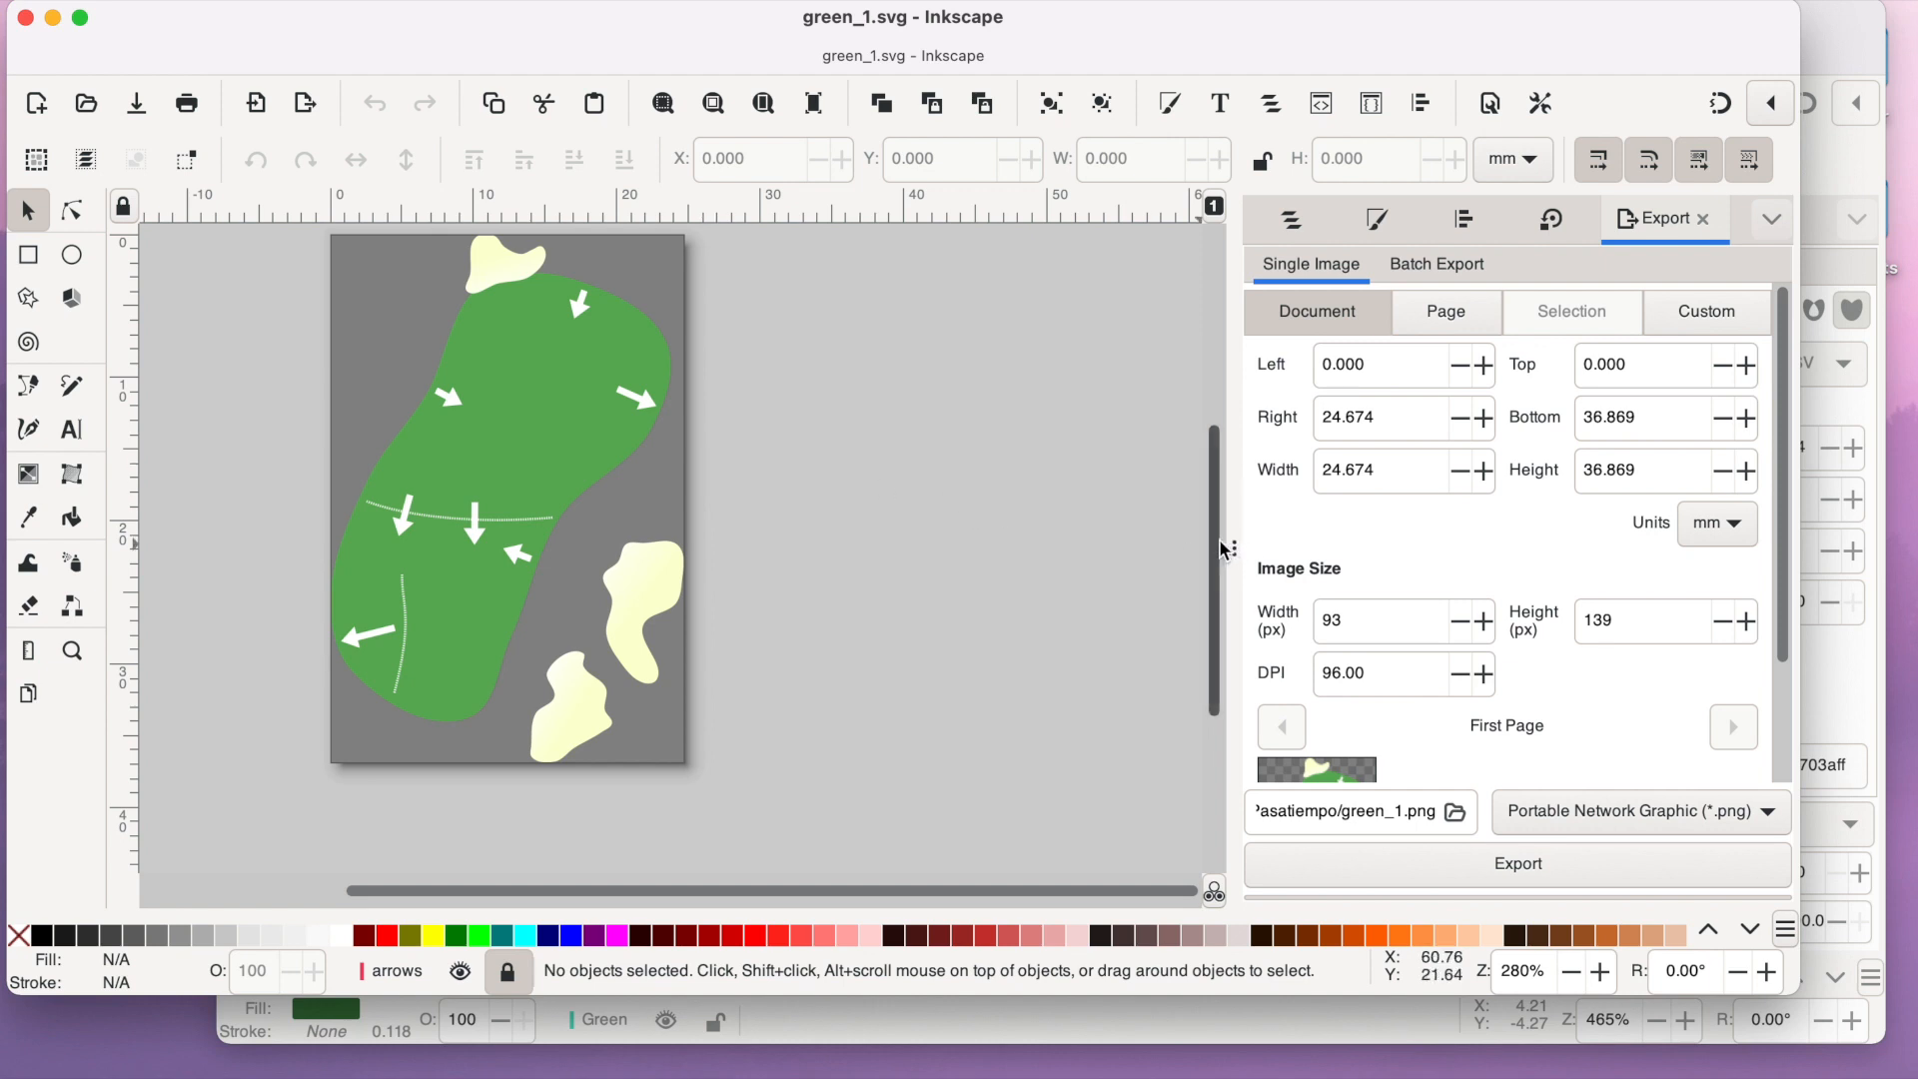
scroll(1216, 536, "up", 1)
- Unlock the arrows layer in green_1.svg and copy the whole layer
left_click(1293, 234)
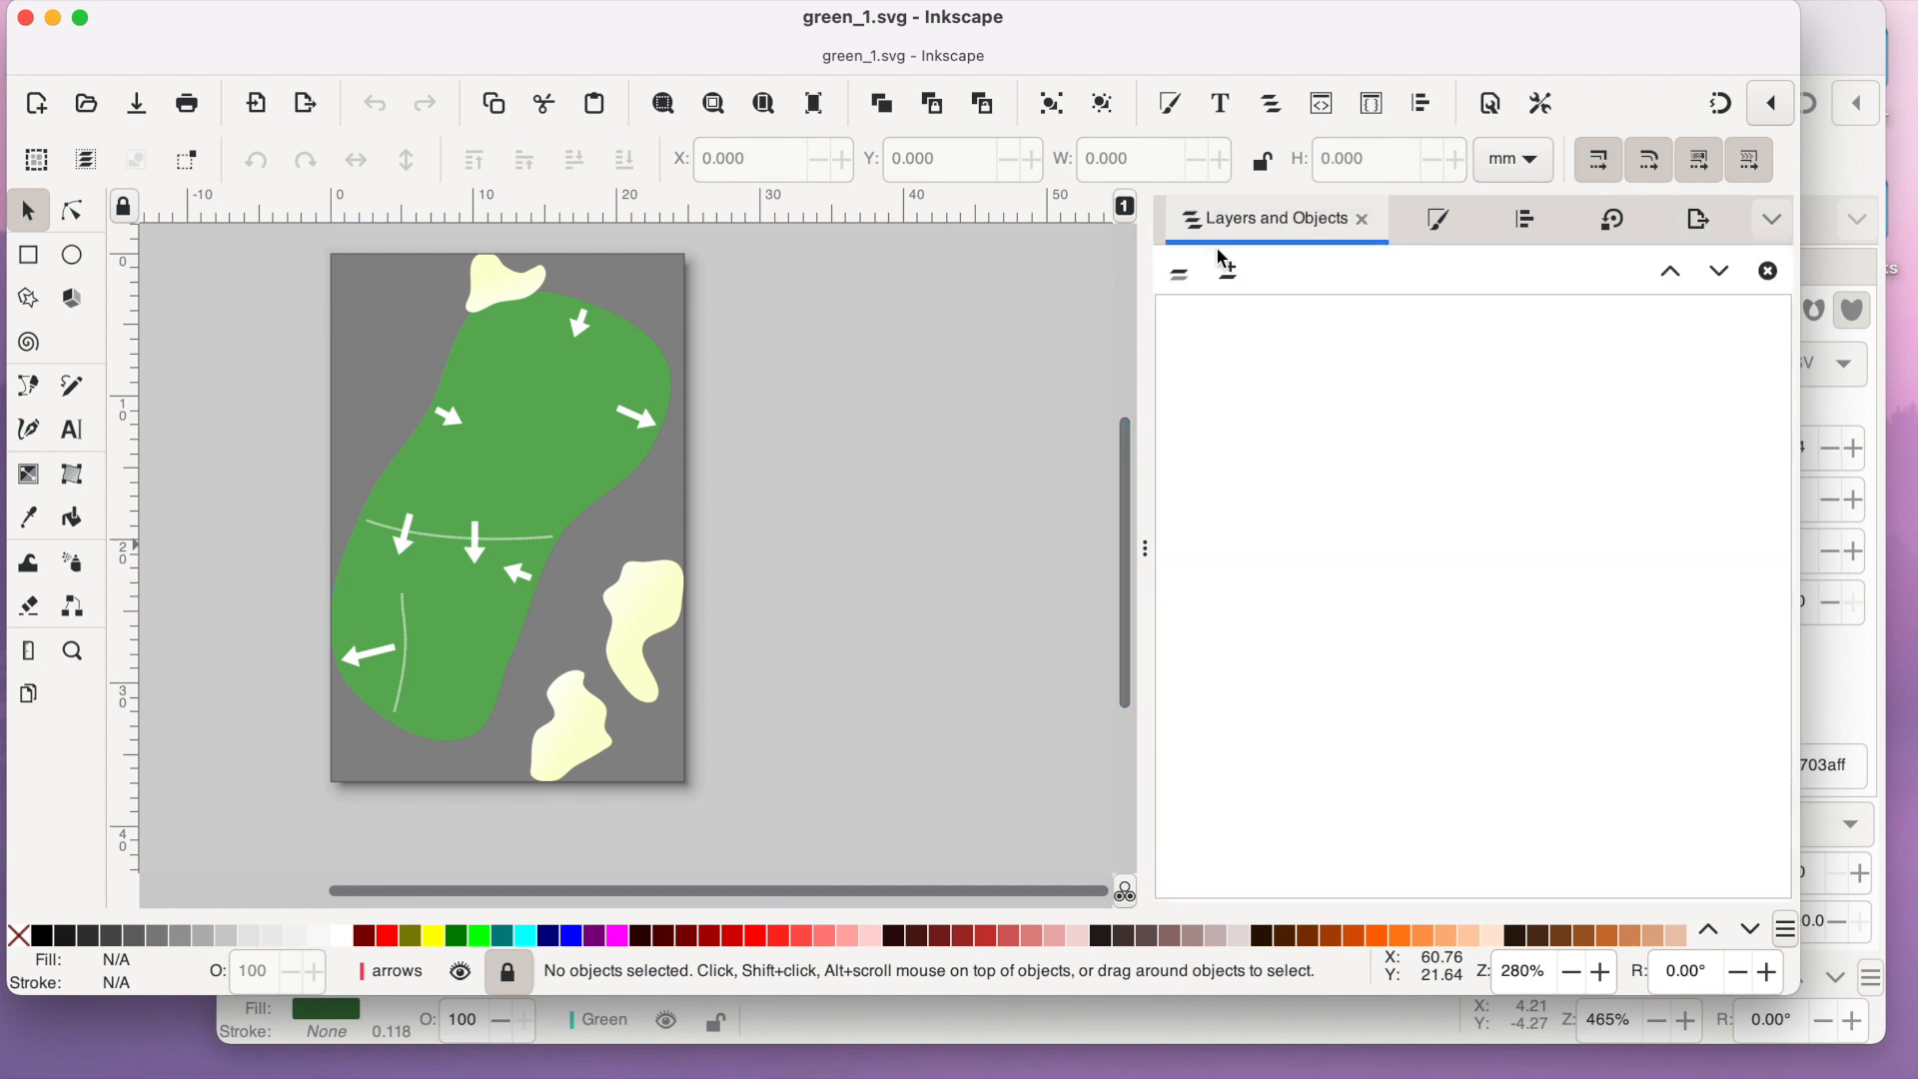
left_click(1169, 311)
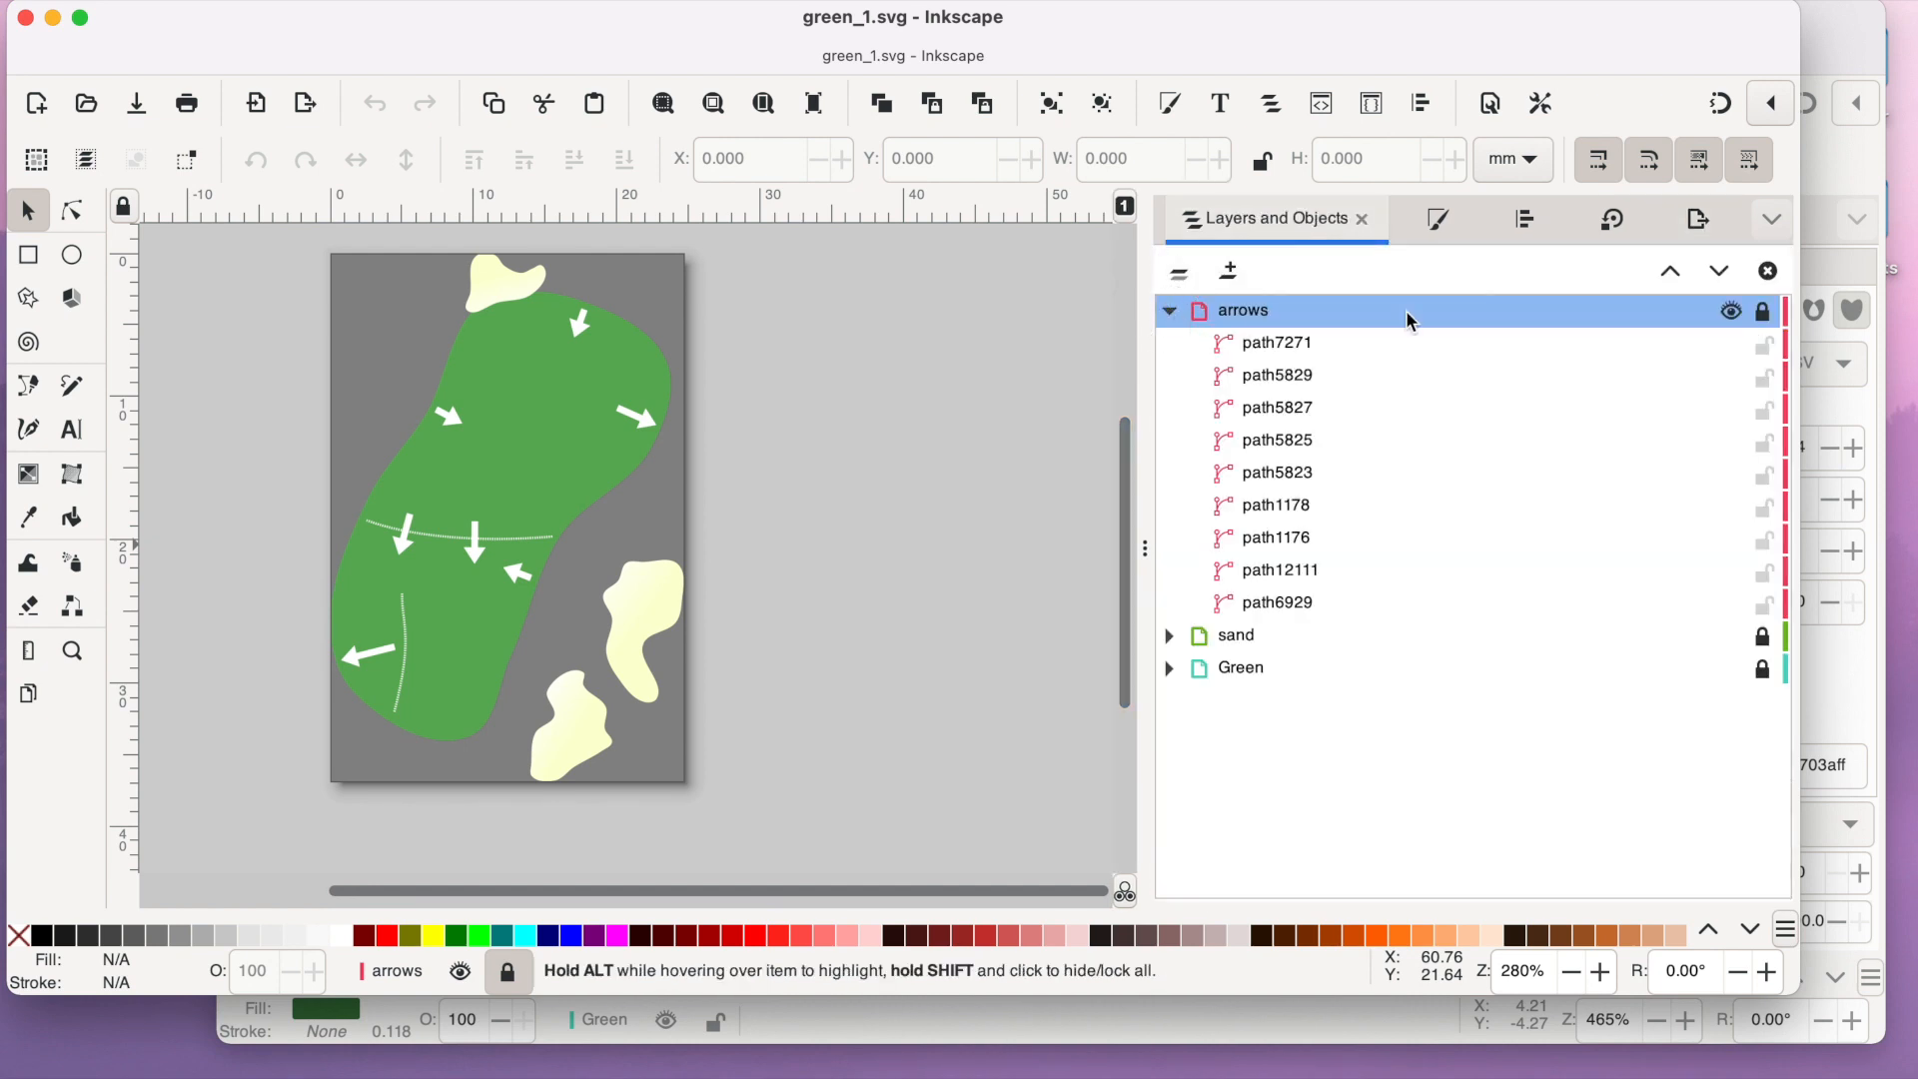
left_click(1764, 313)
left_click(1295, 313)
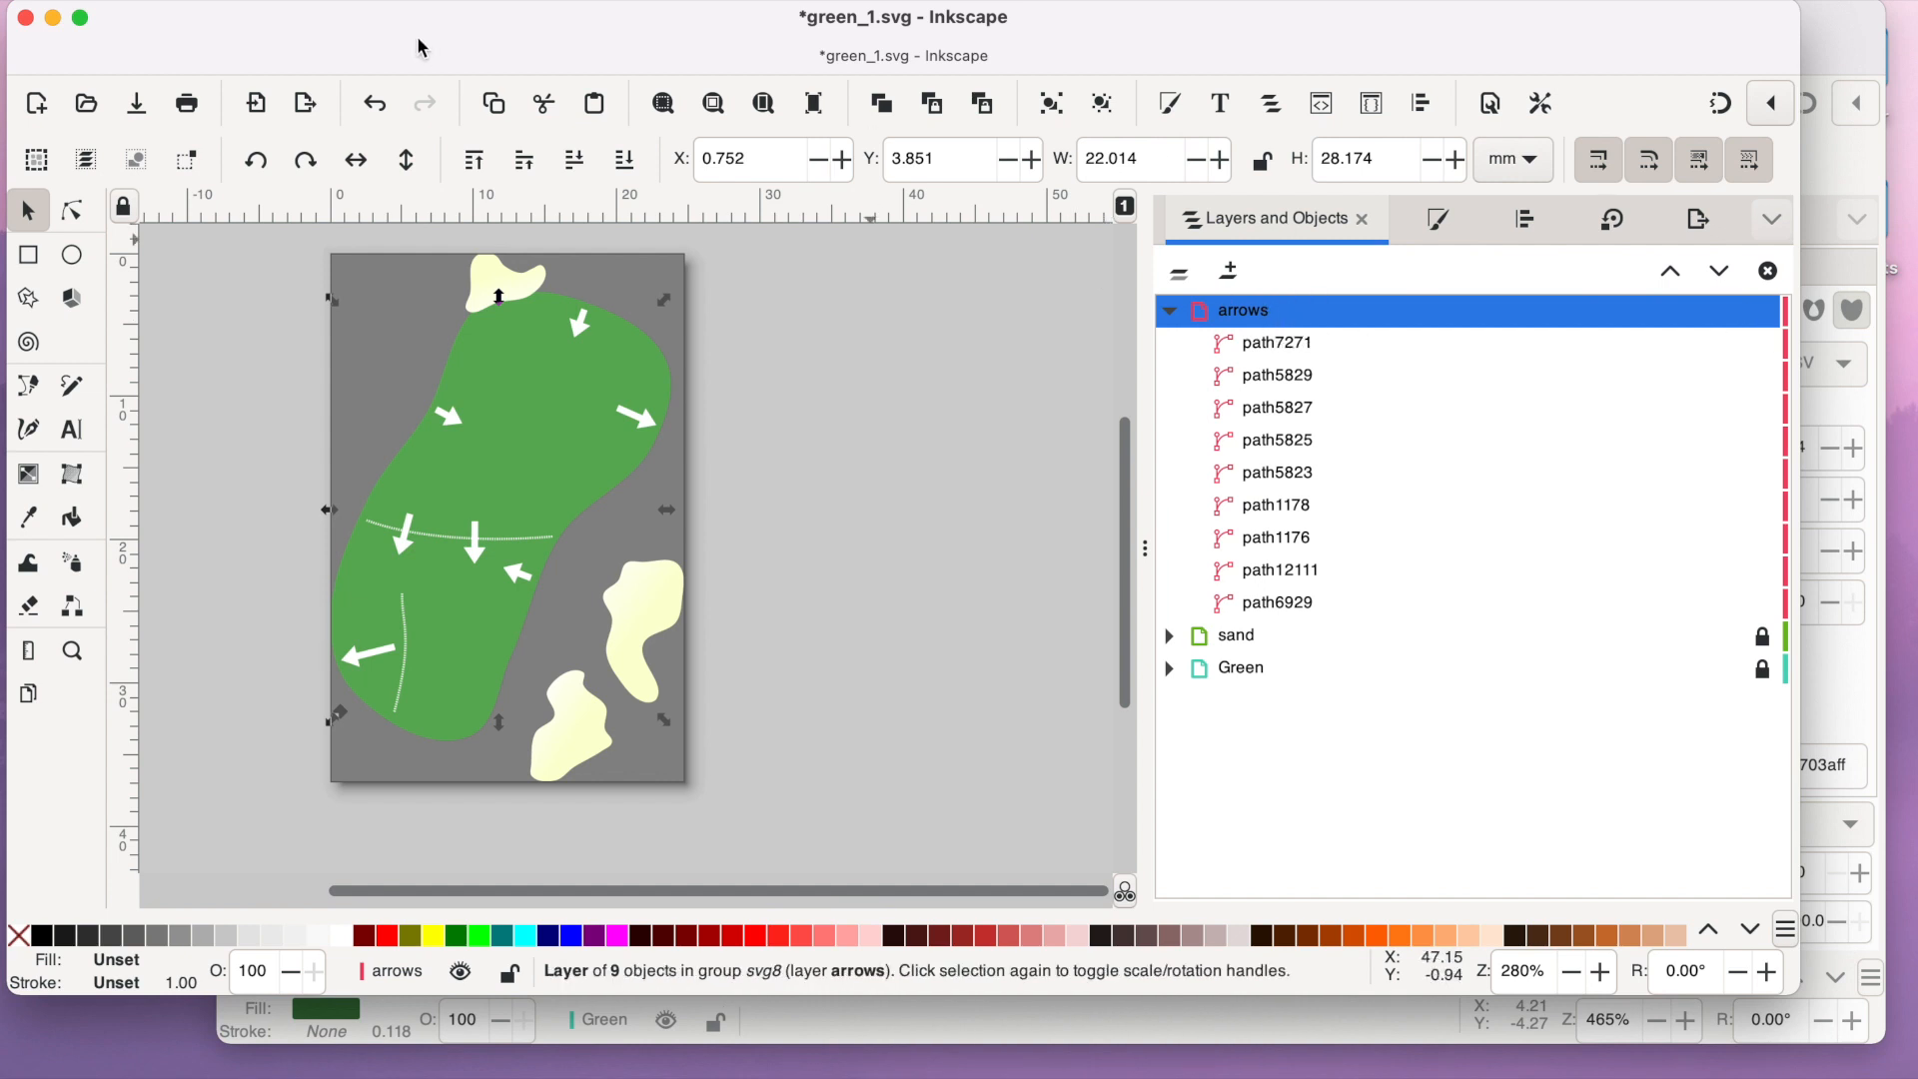
right_click(1314, 310)
left_click(1267, 320)
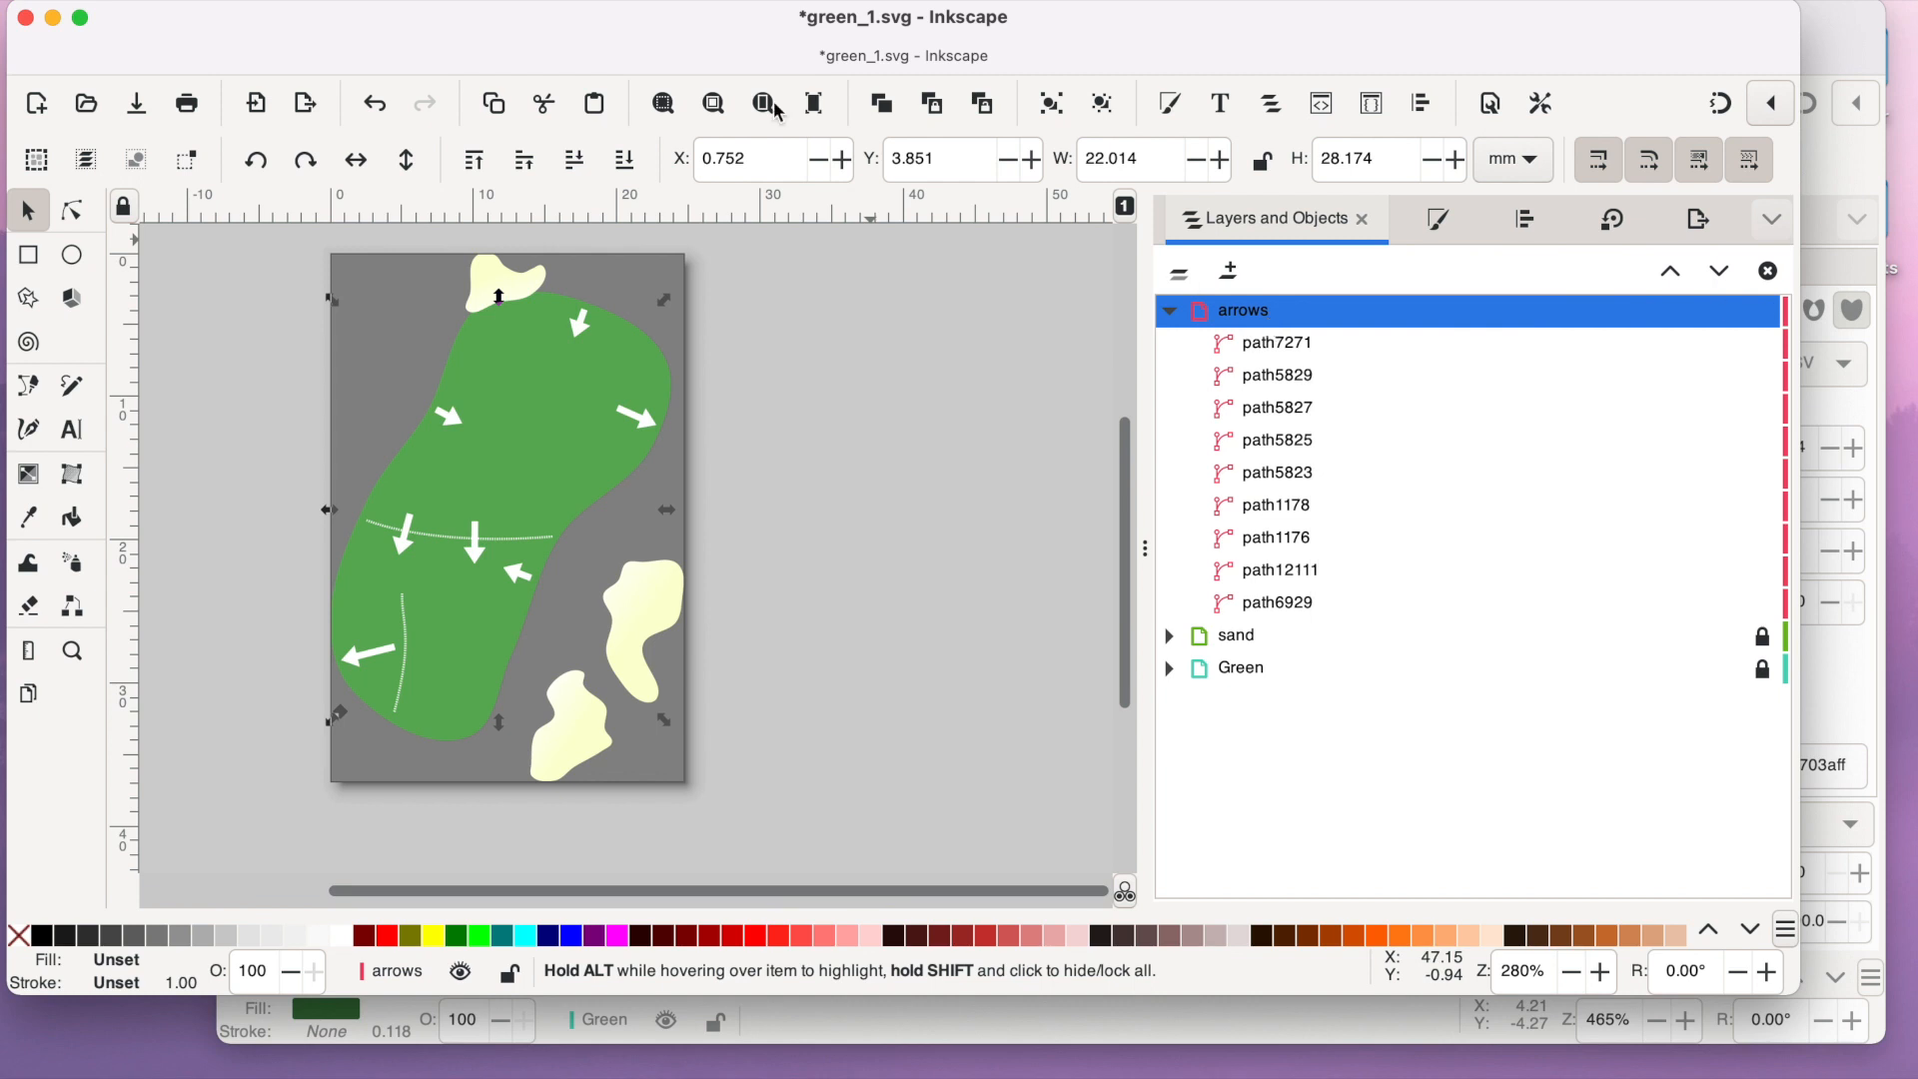
left_click(236, 1)
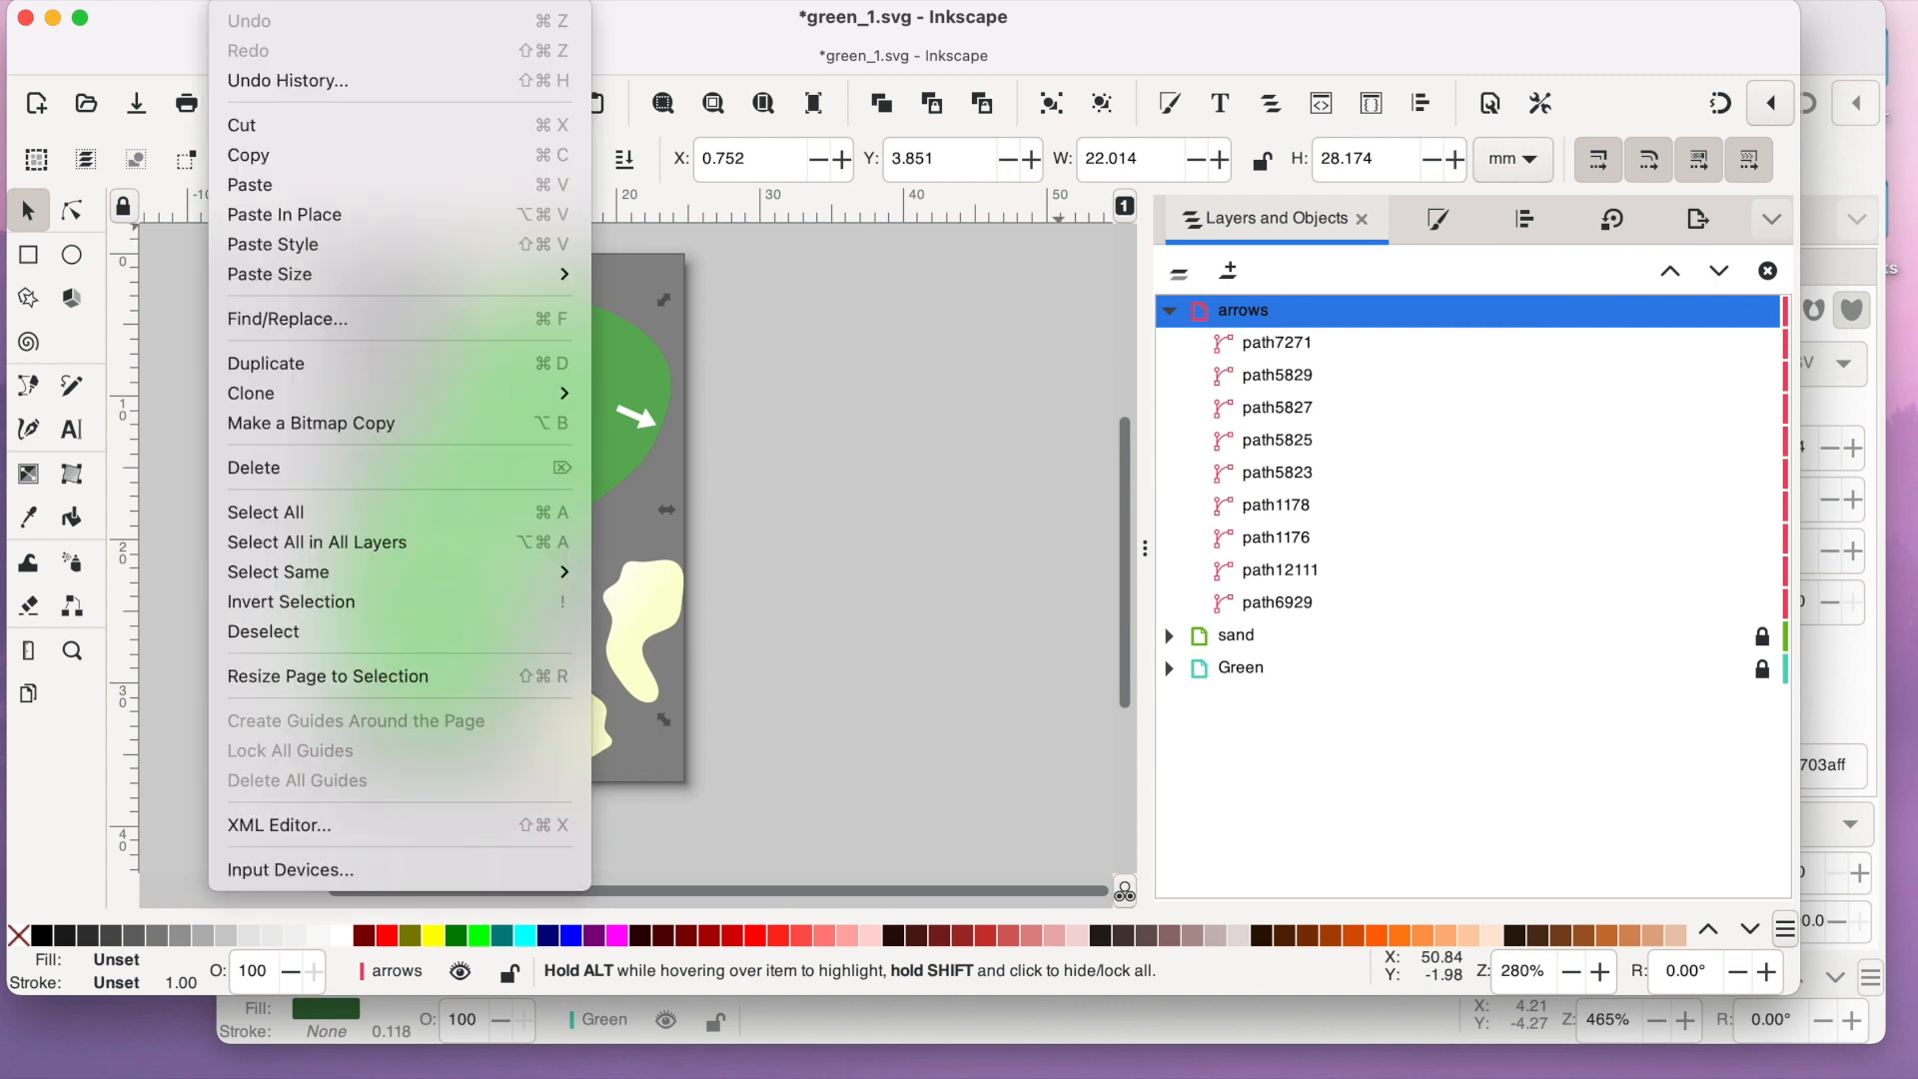
left_click(252, 157)
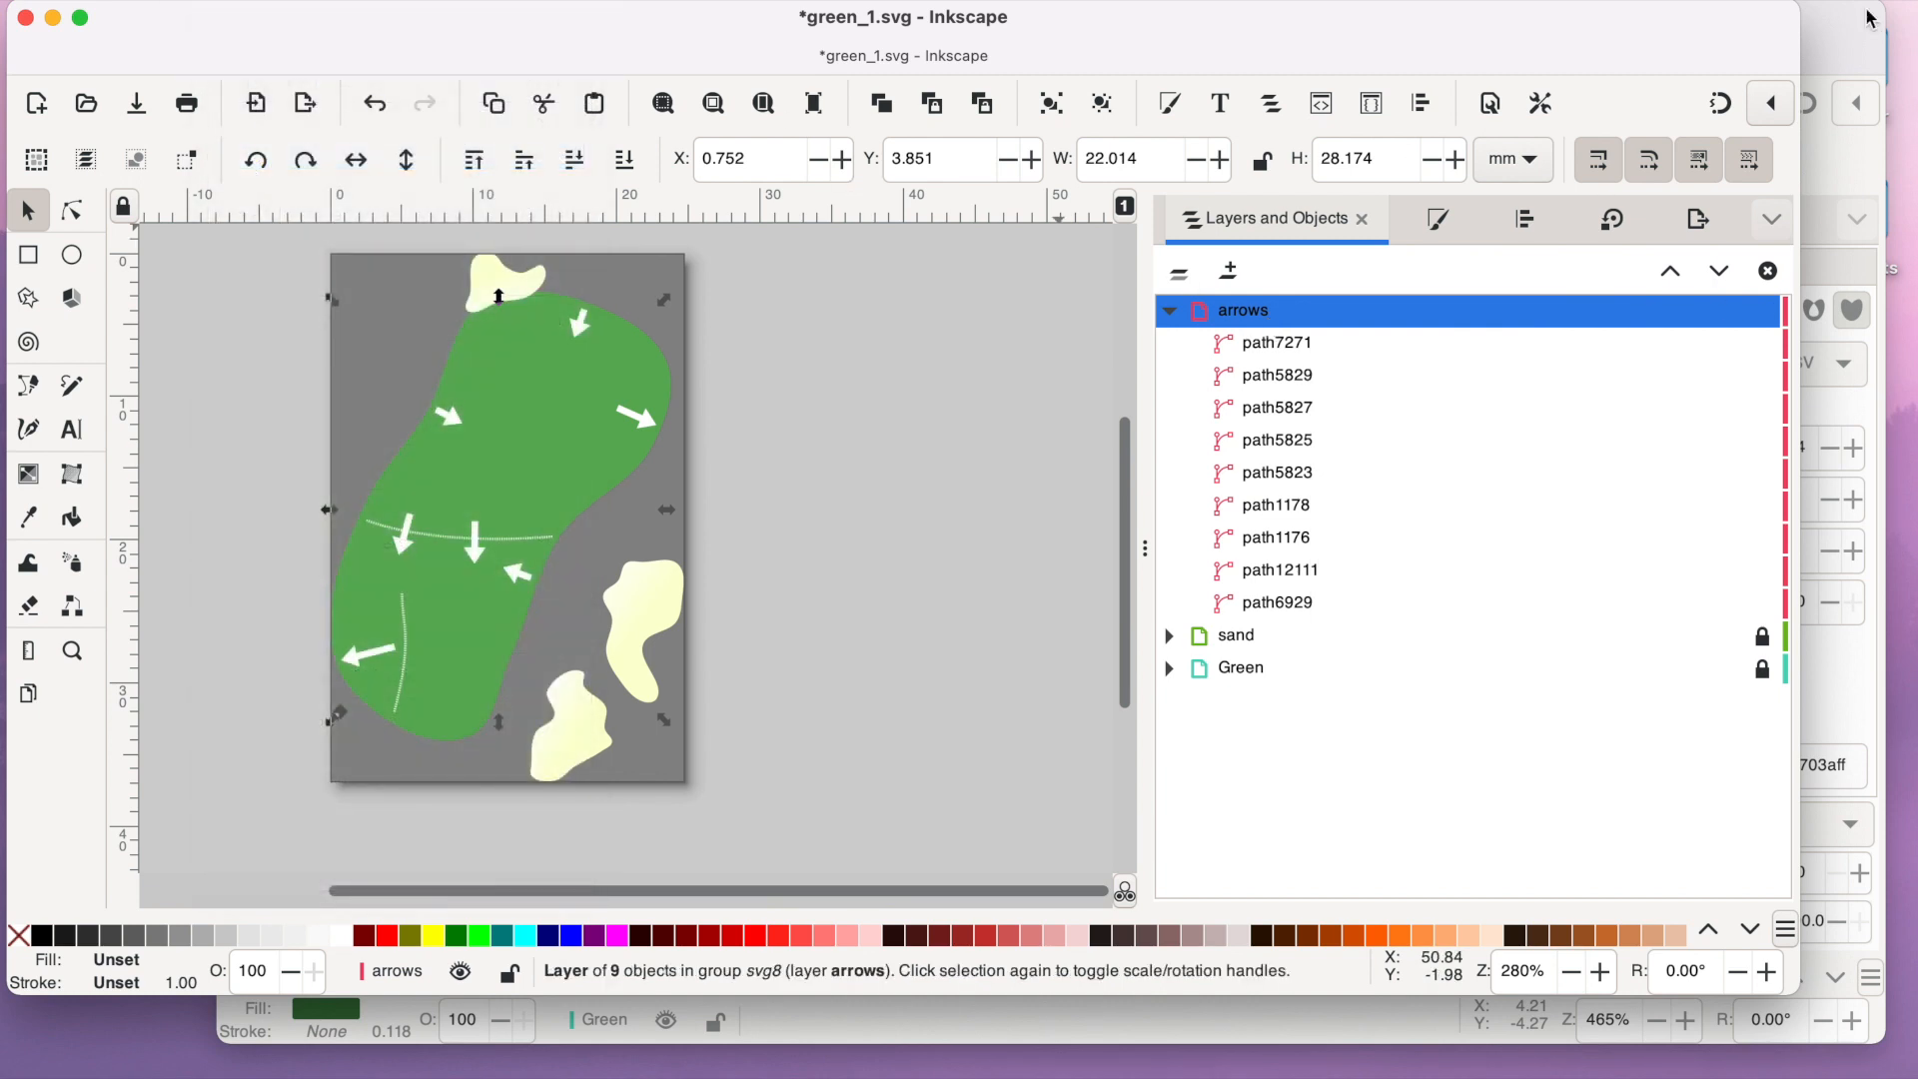
- Switch back to green2.svg and add a layer named arrows above the Sand layer
left_click(1832, 43)
left_click(1289, 239)
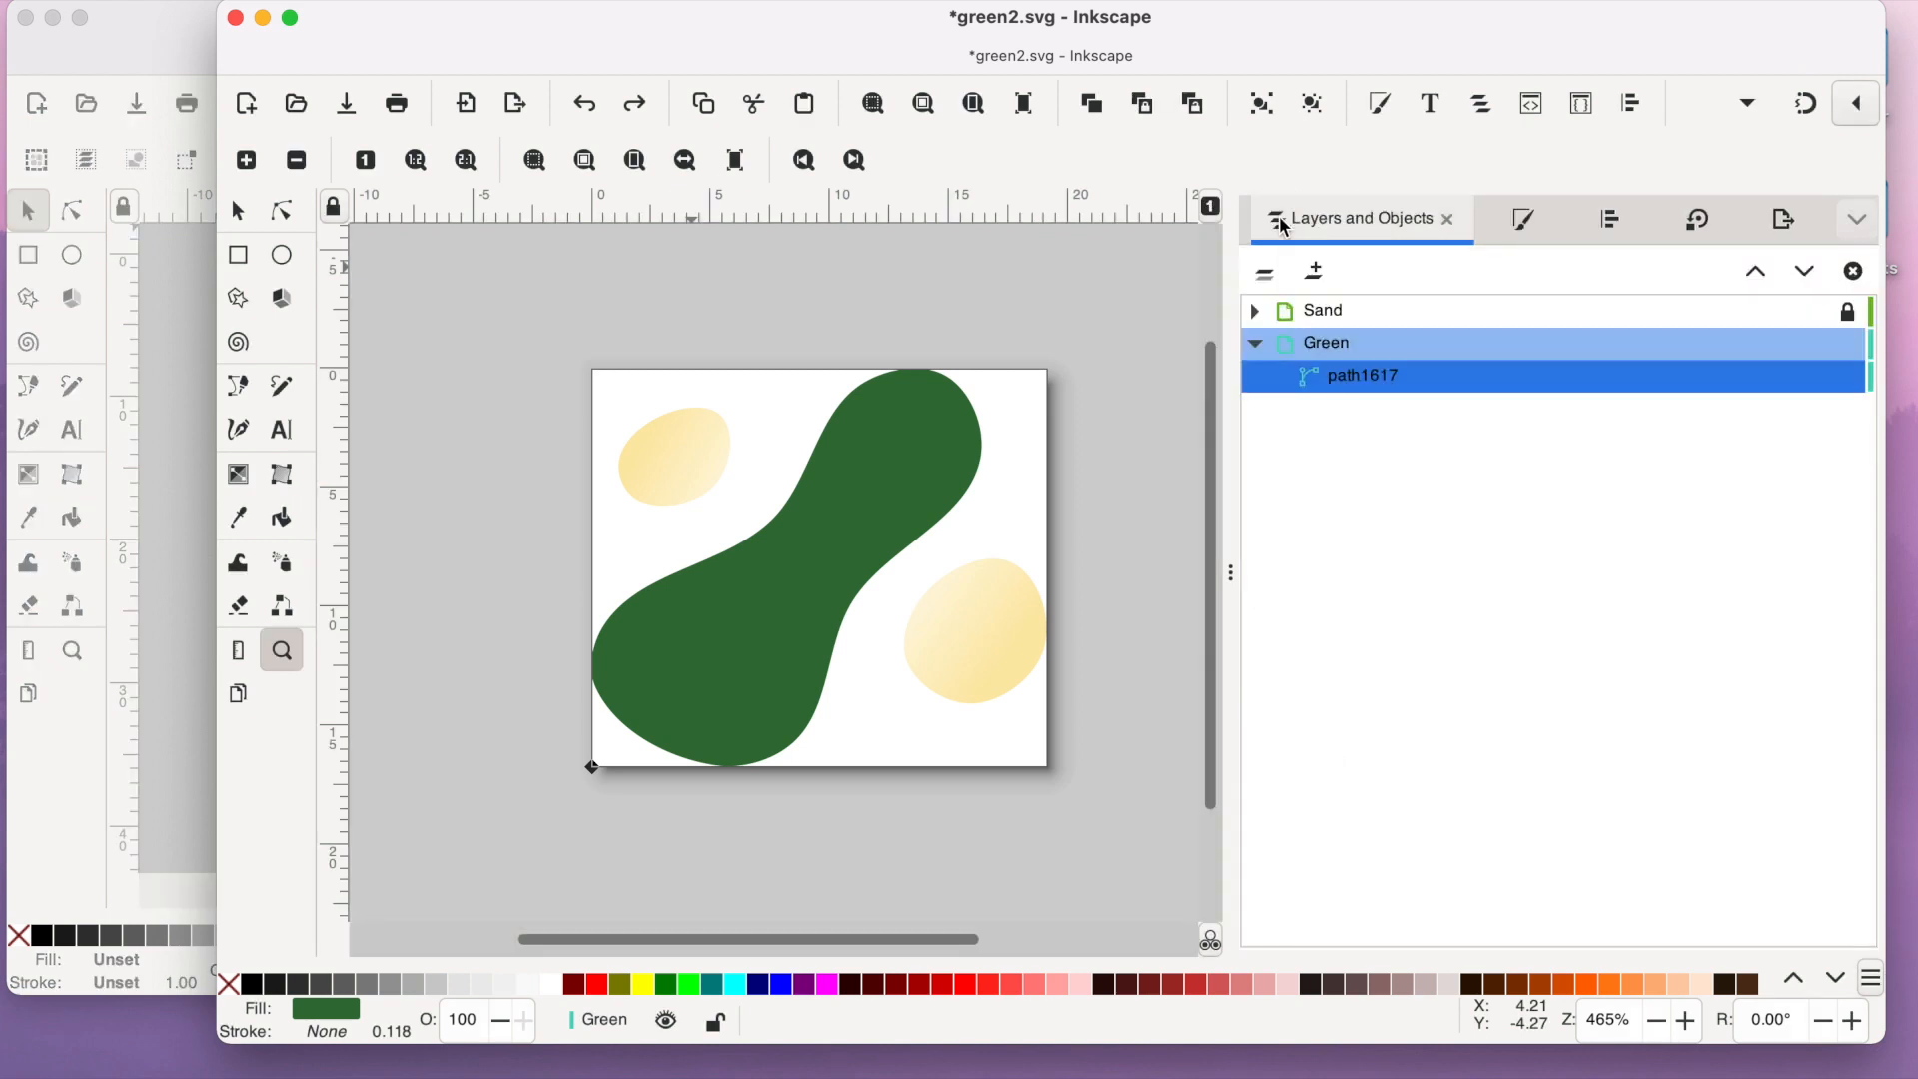
left_click(1344, 312)
left_click(1314, 271)
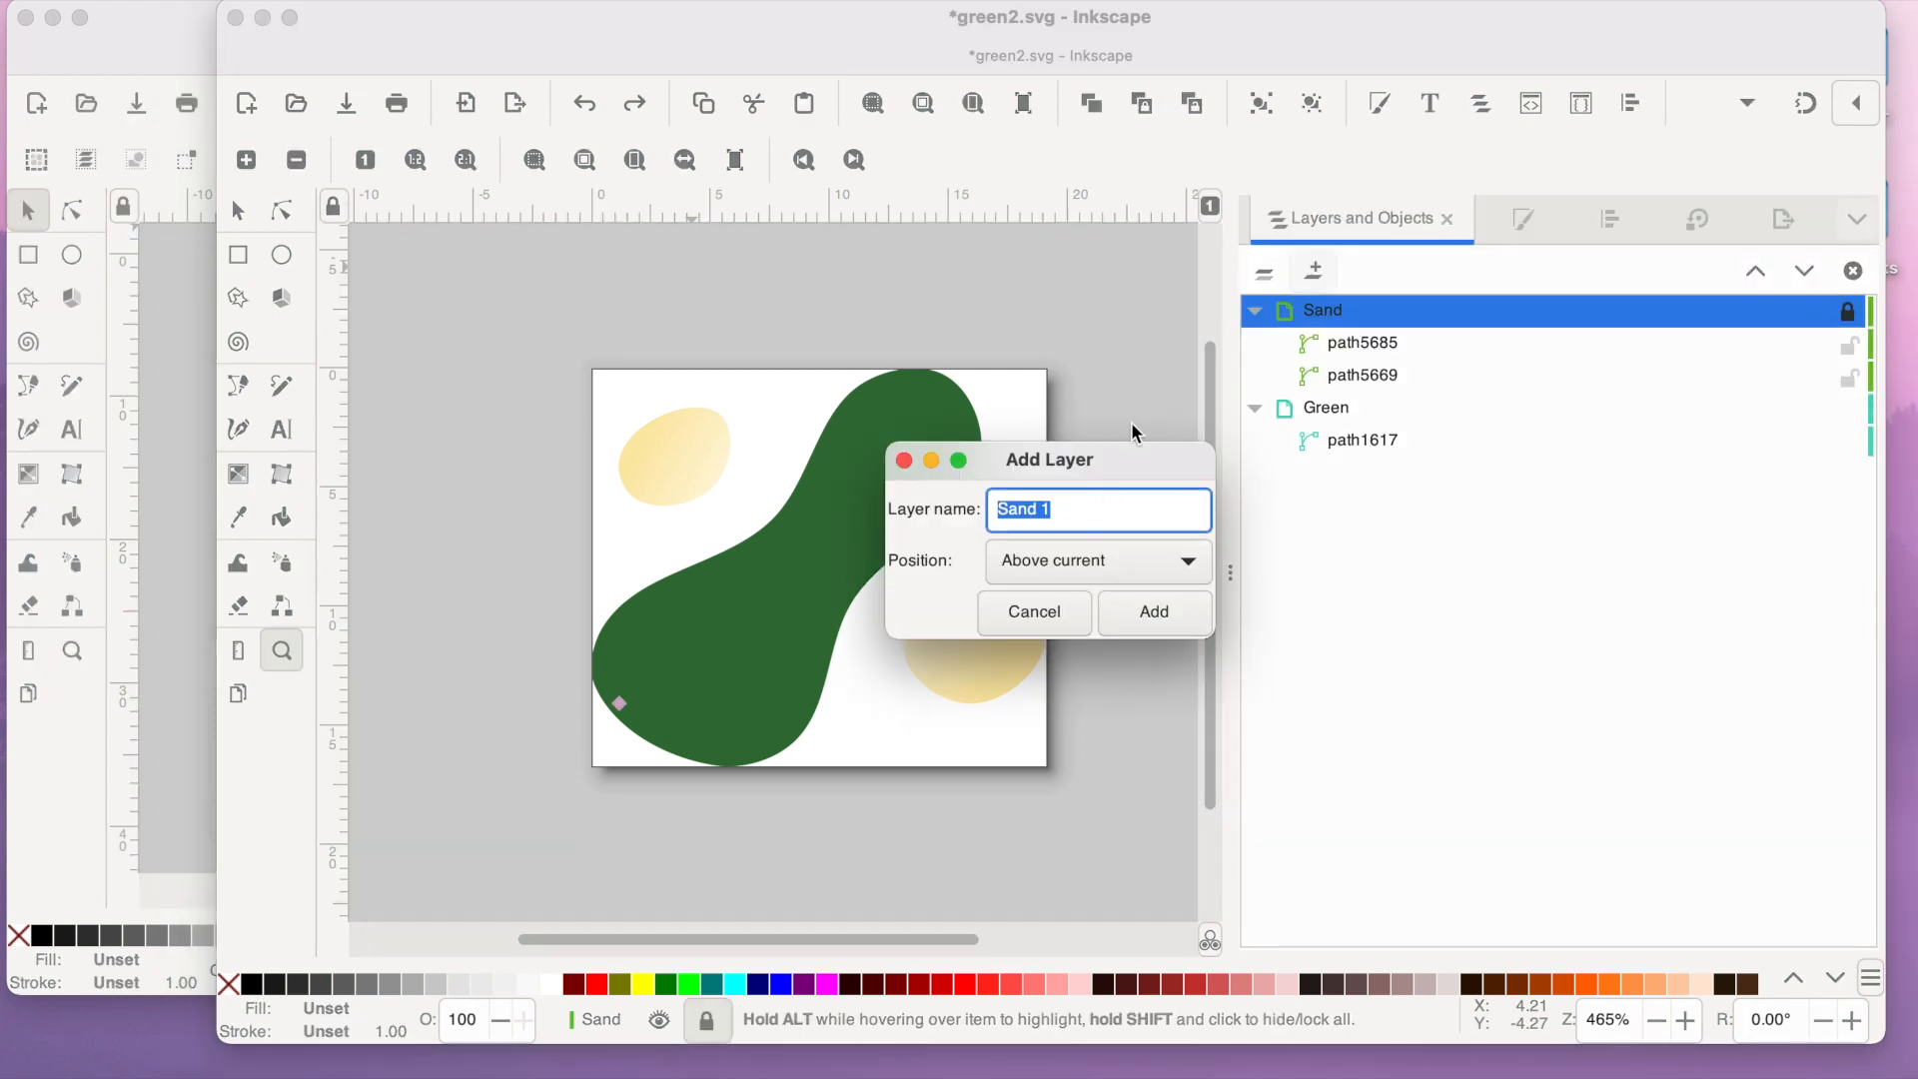
type("arrows")
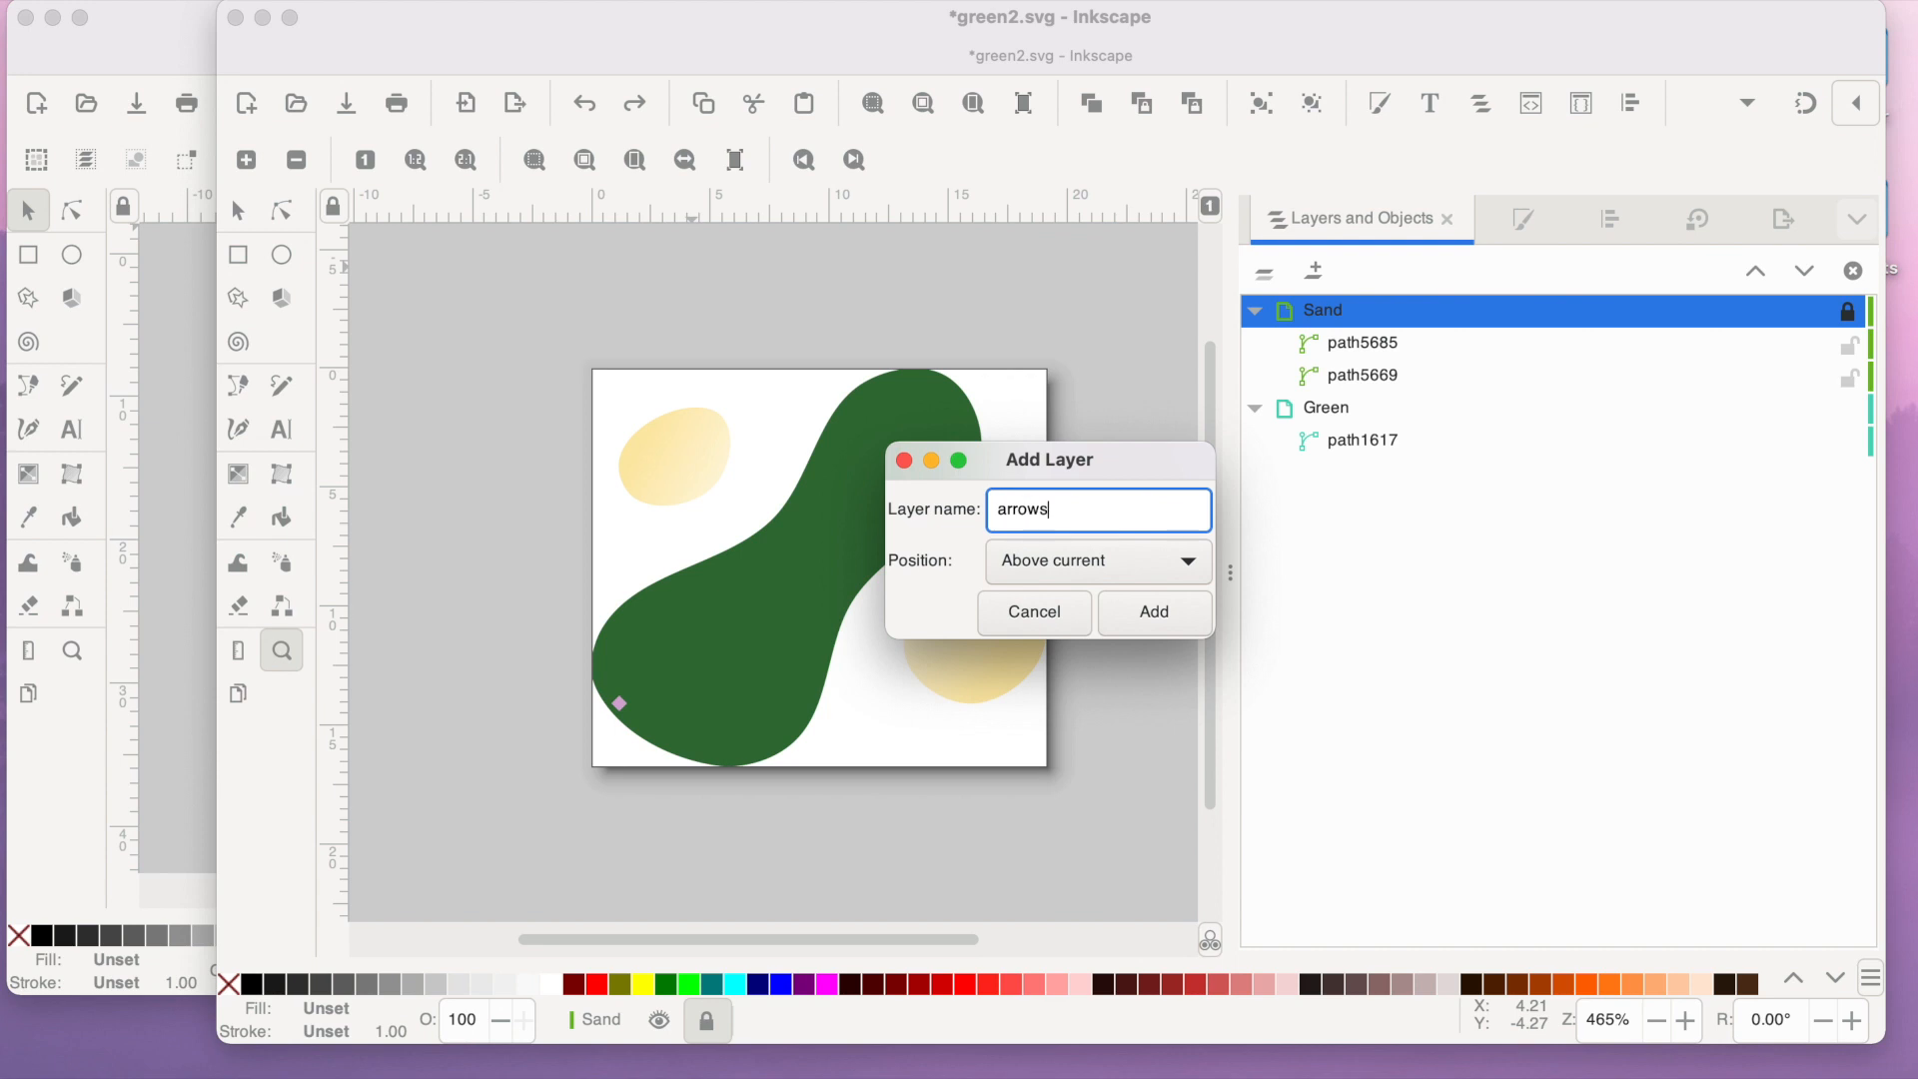
key("Return")
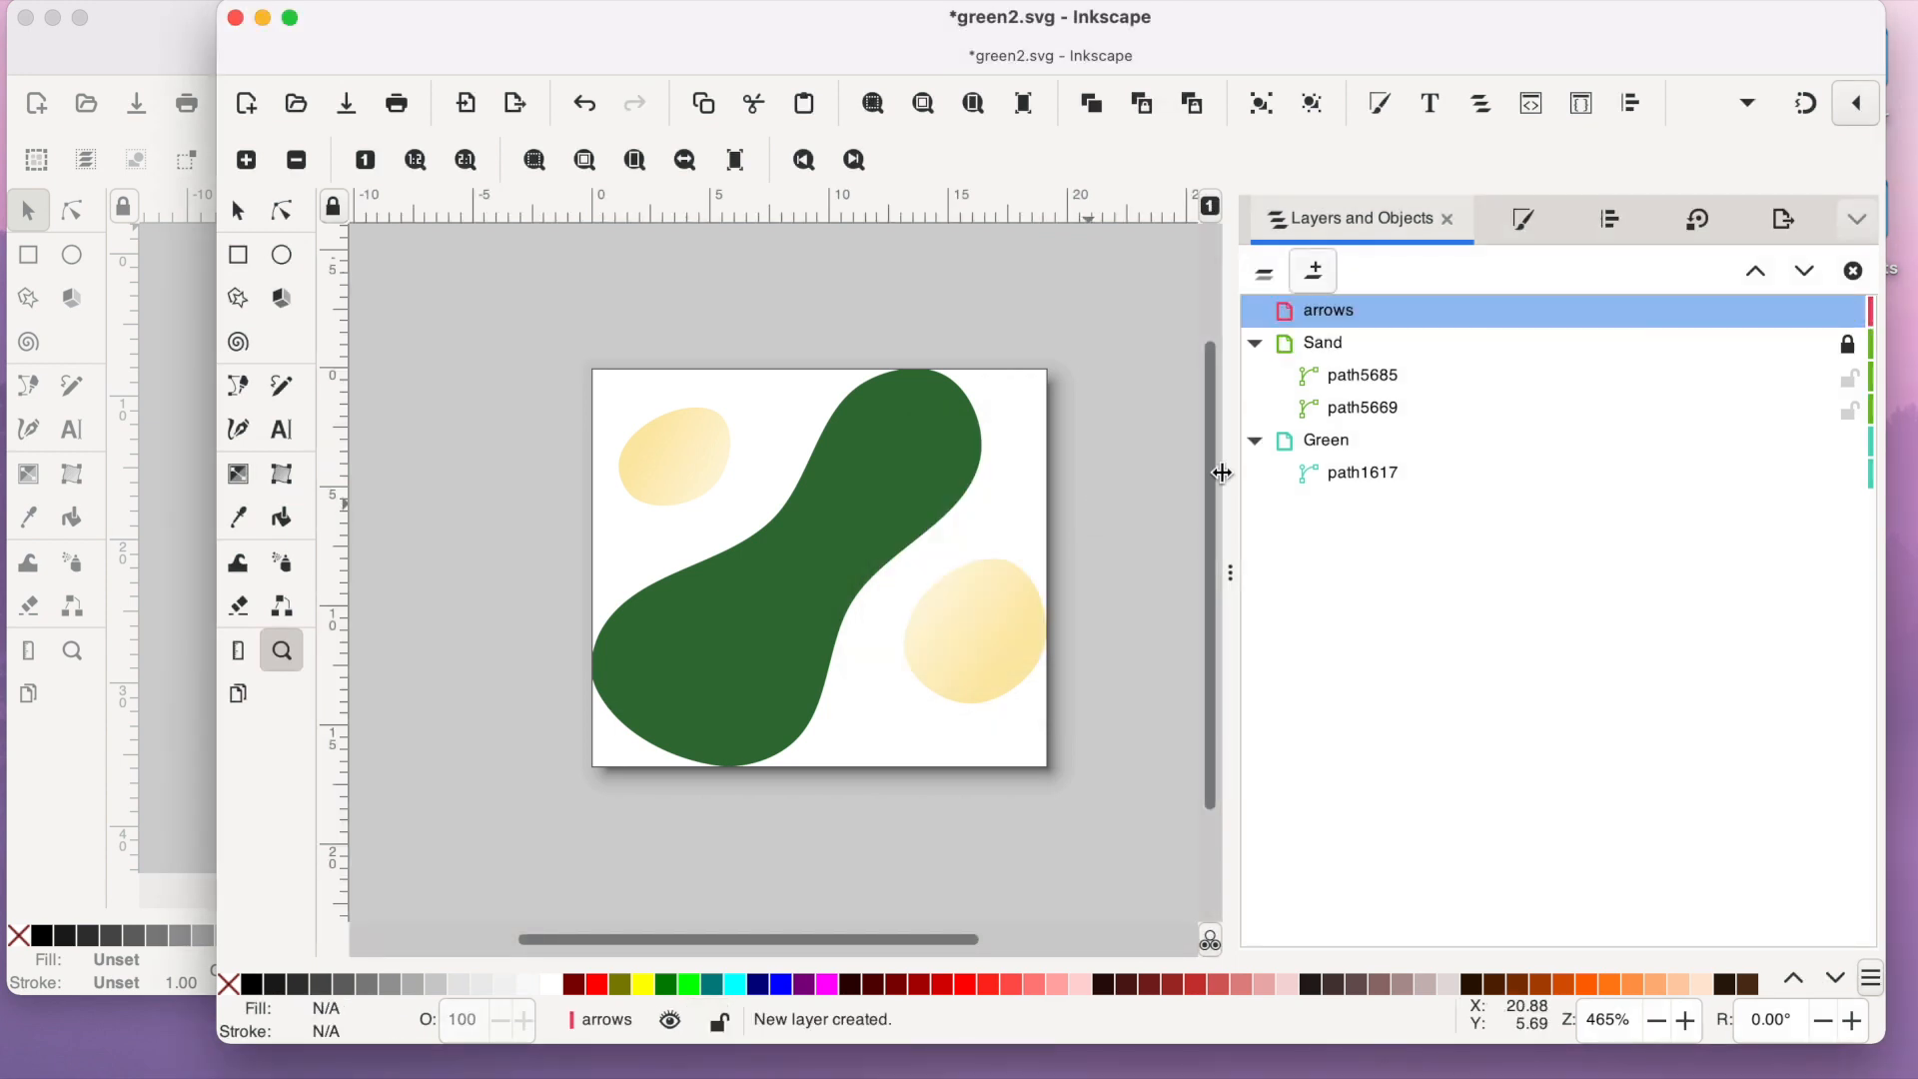
- Paste the copied arrows layer and move it out of its parent layer to the top of the layer stack
left_click(232, 1)
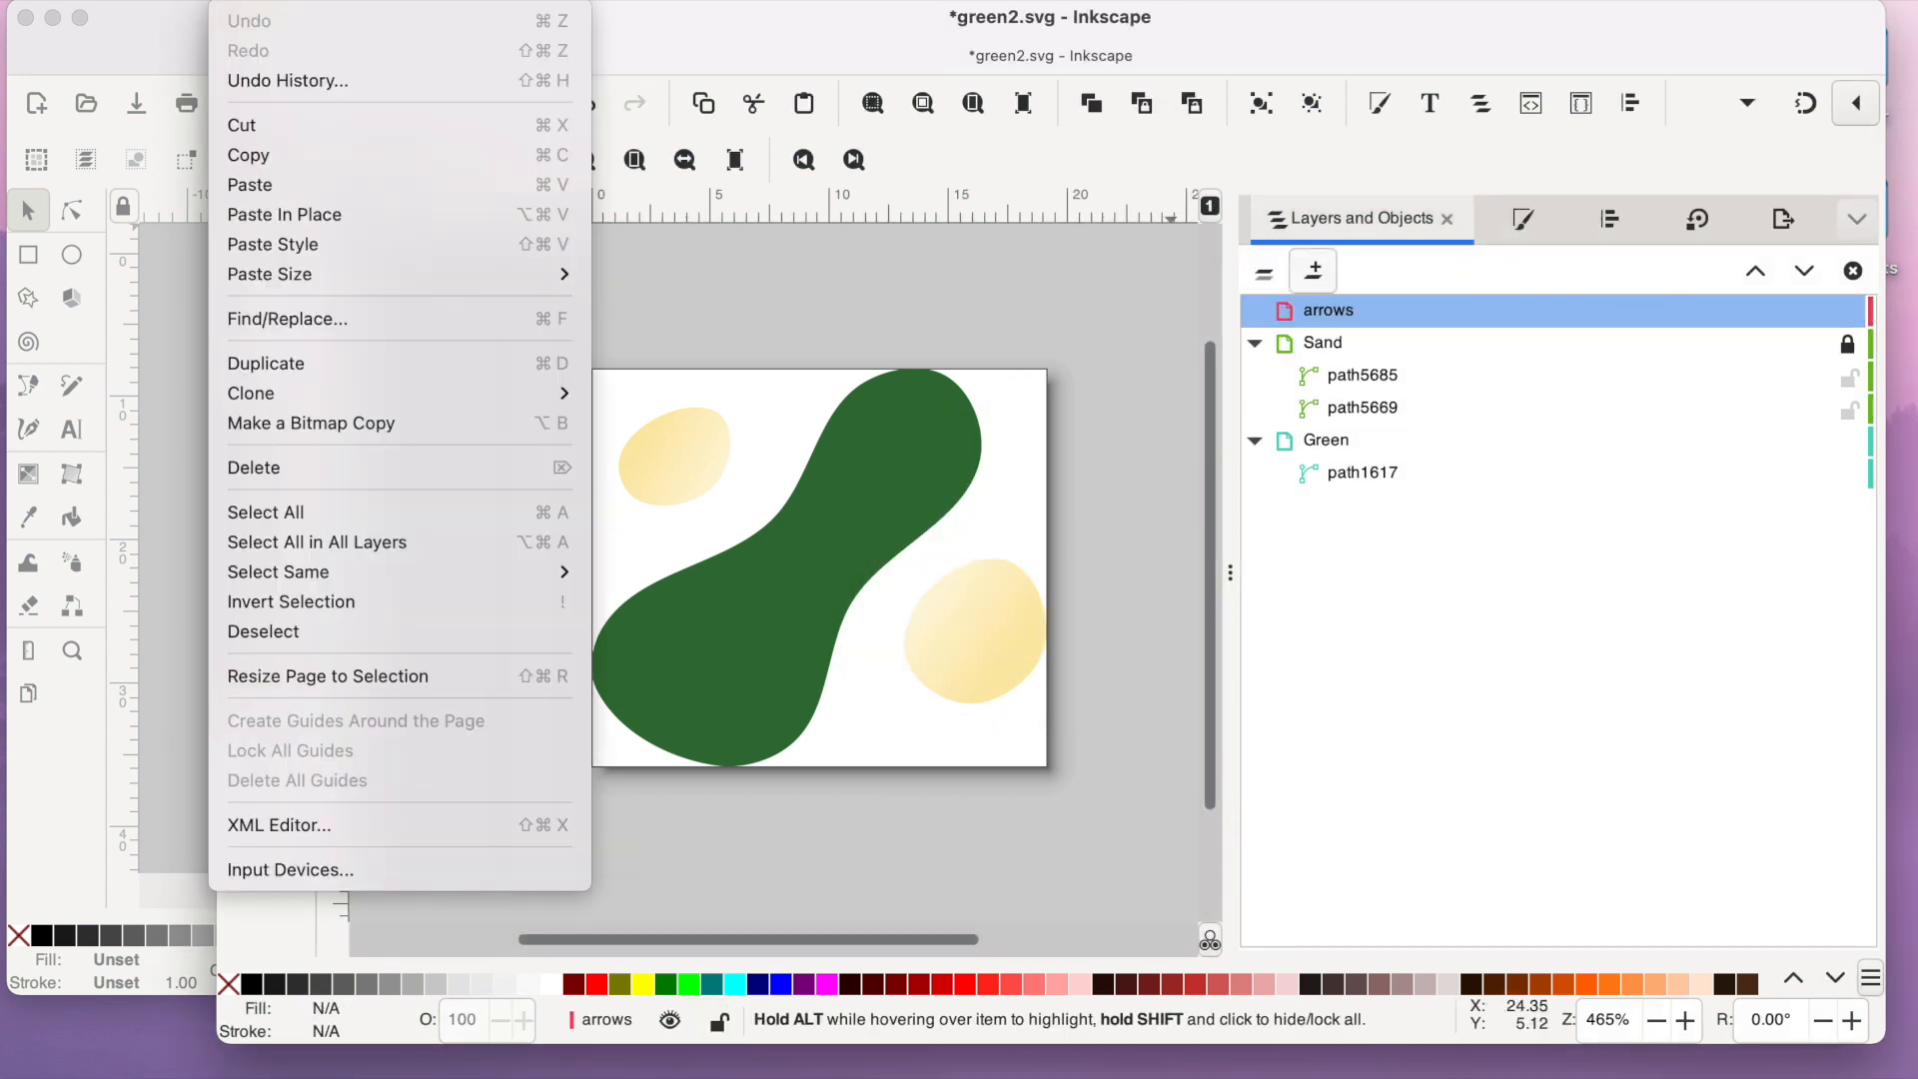
left_click(278, 189)
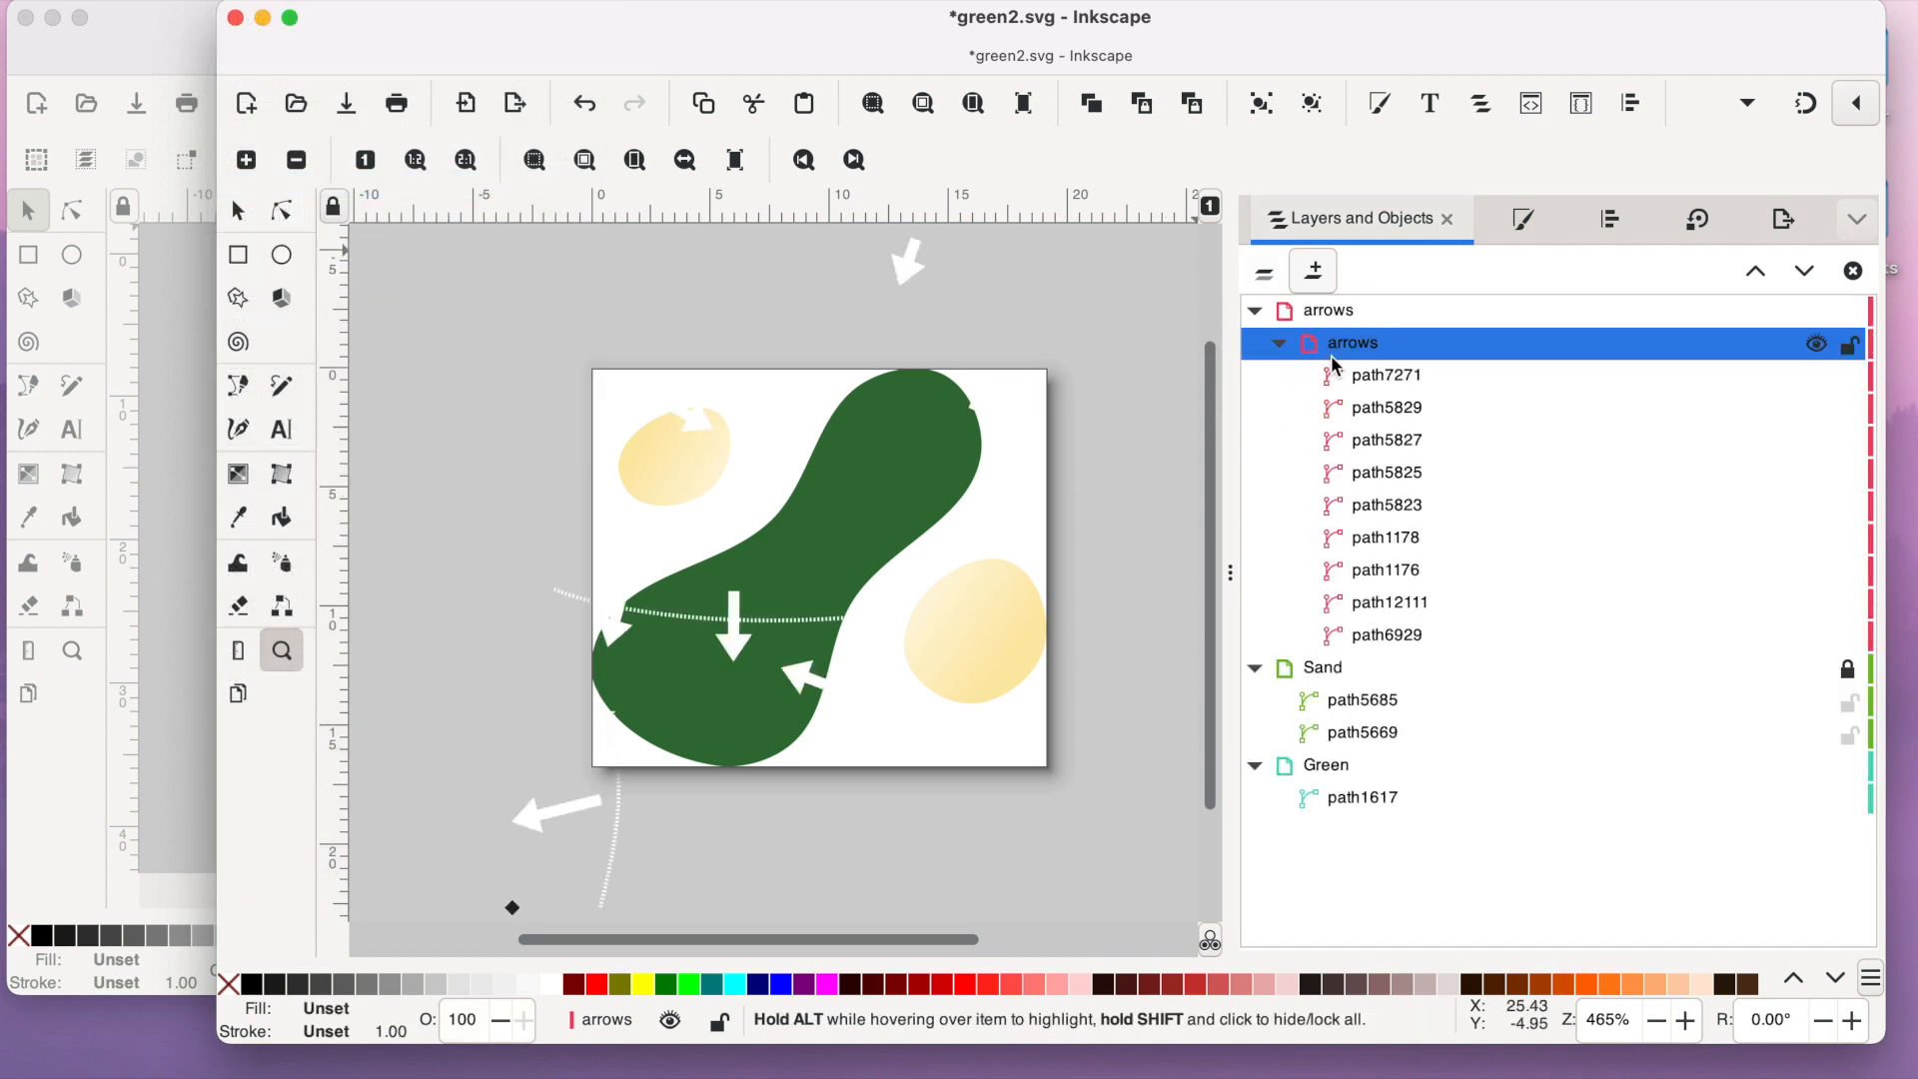
left_click_drag(1347, 353, 1295, 312)
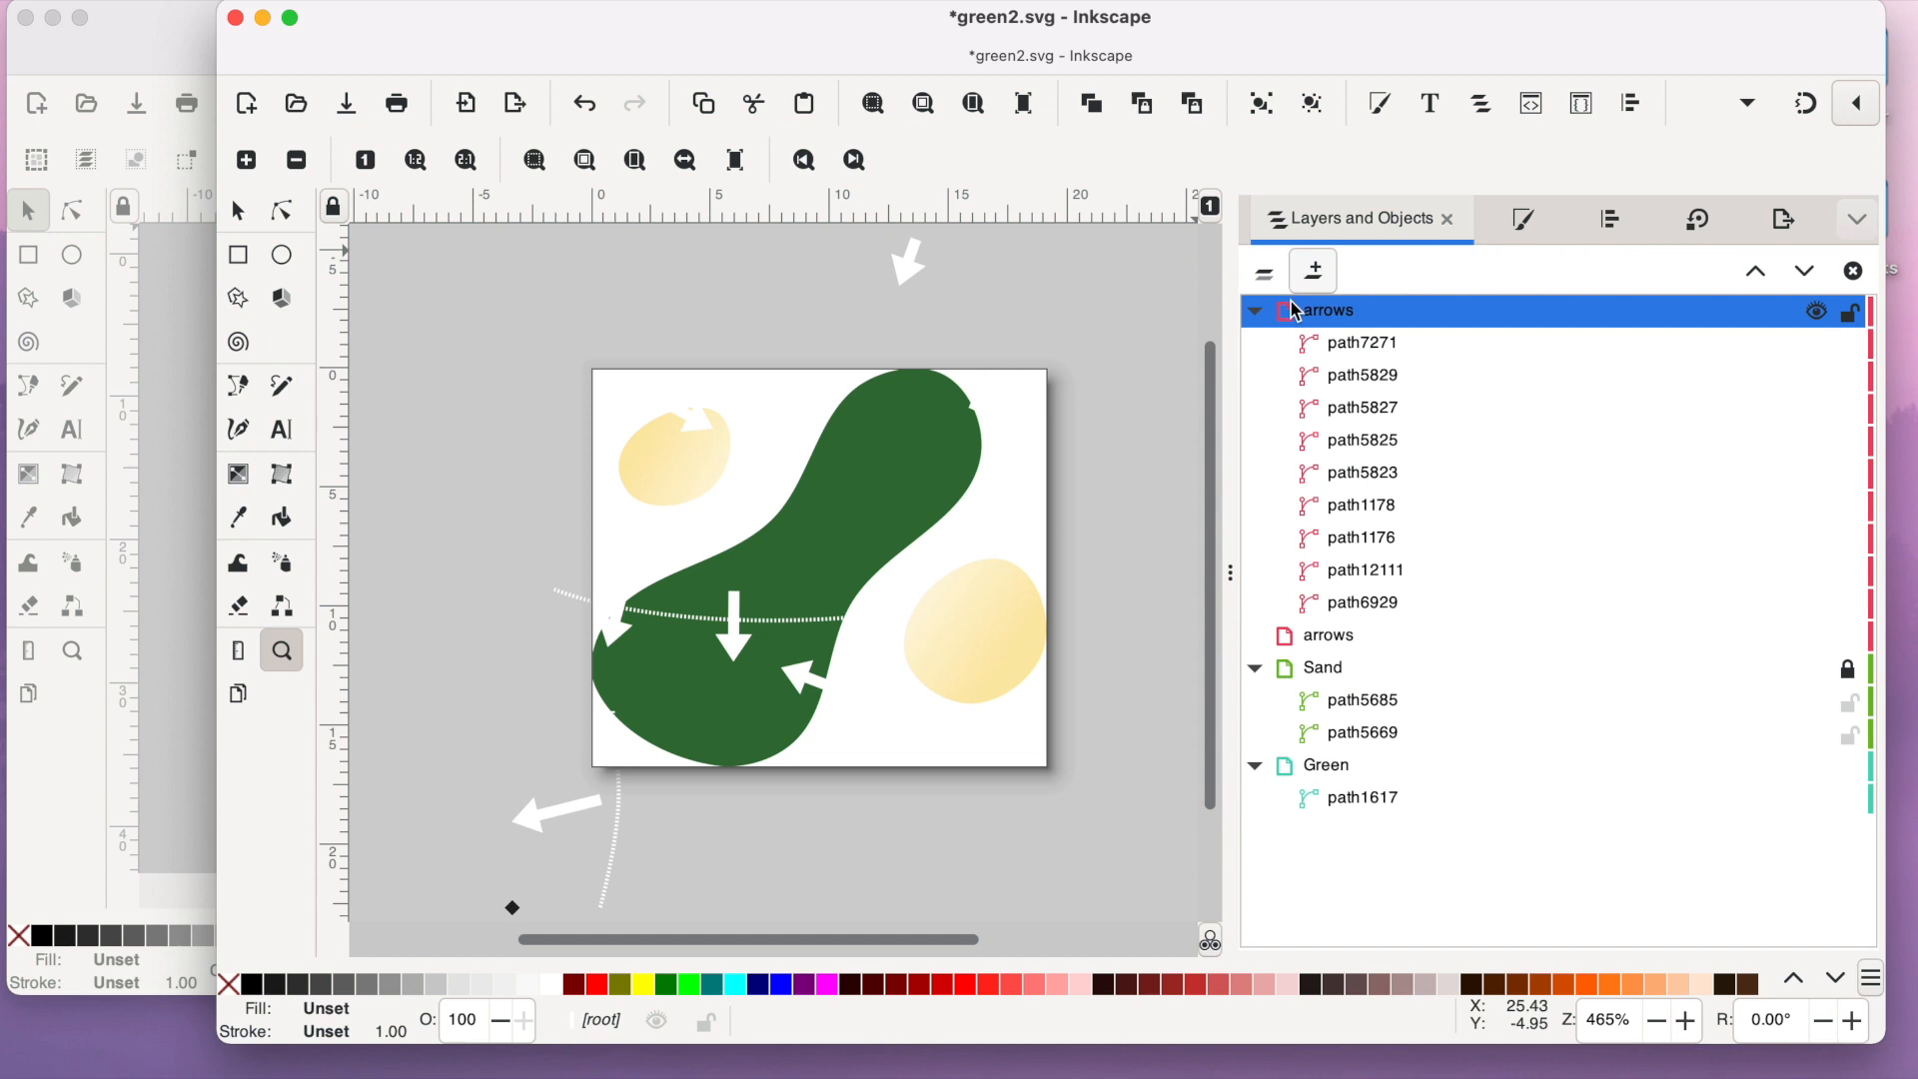
- Delete the empty duplicate arrows layer and lock the Green layer, collapsing the Sand and Green layers
right_click(1328, 635)
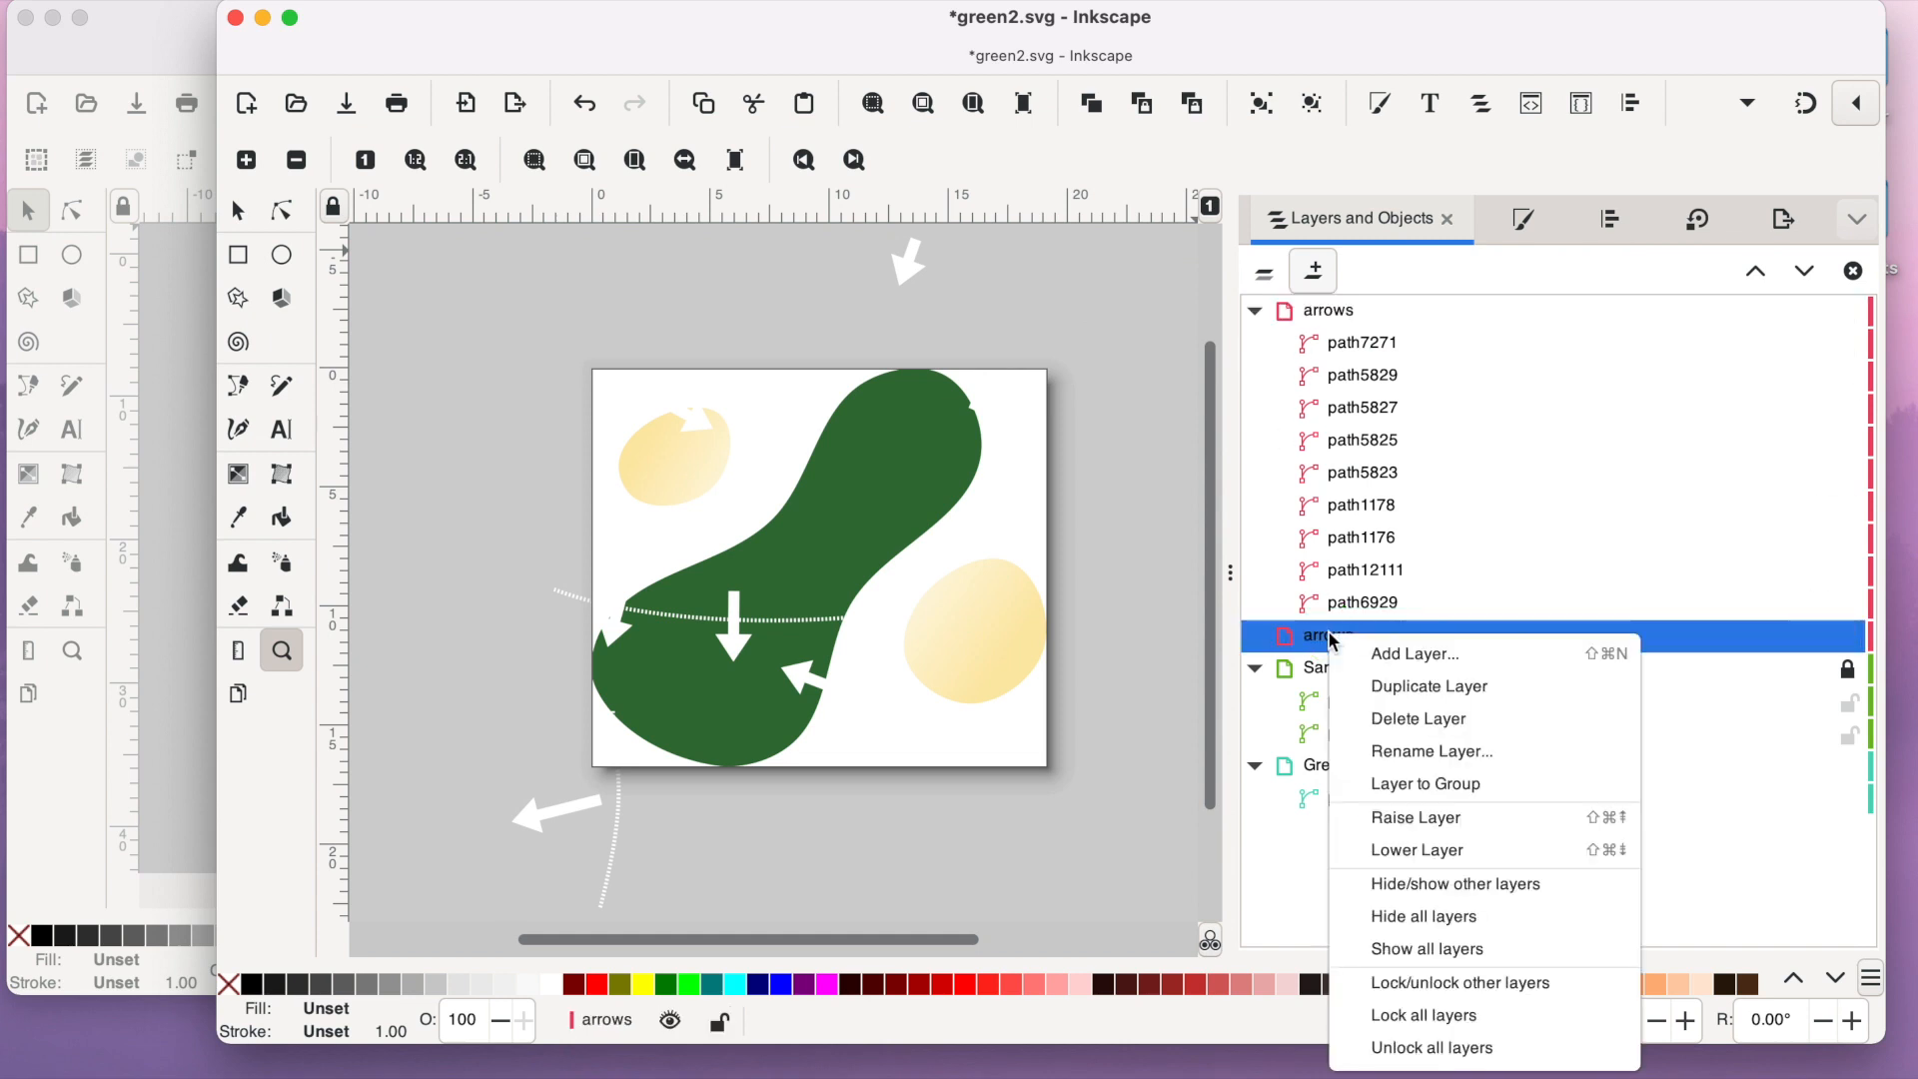
left_click(1424, 718)
left_click(1255, 732)
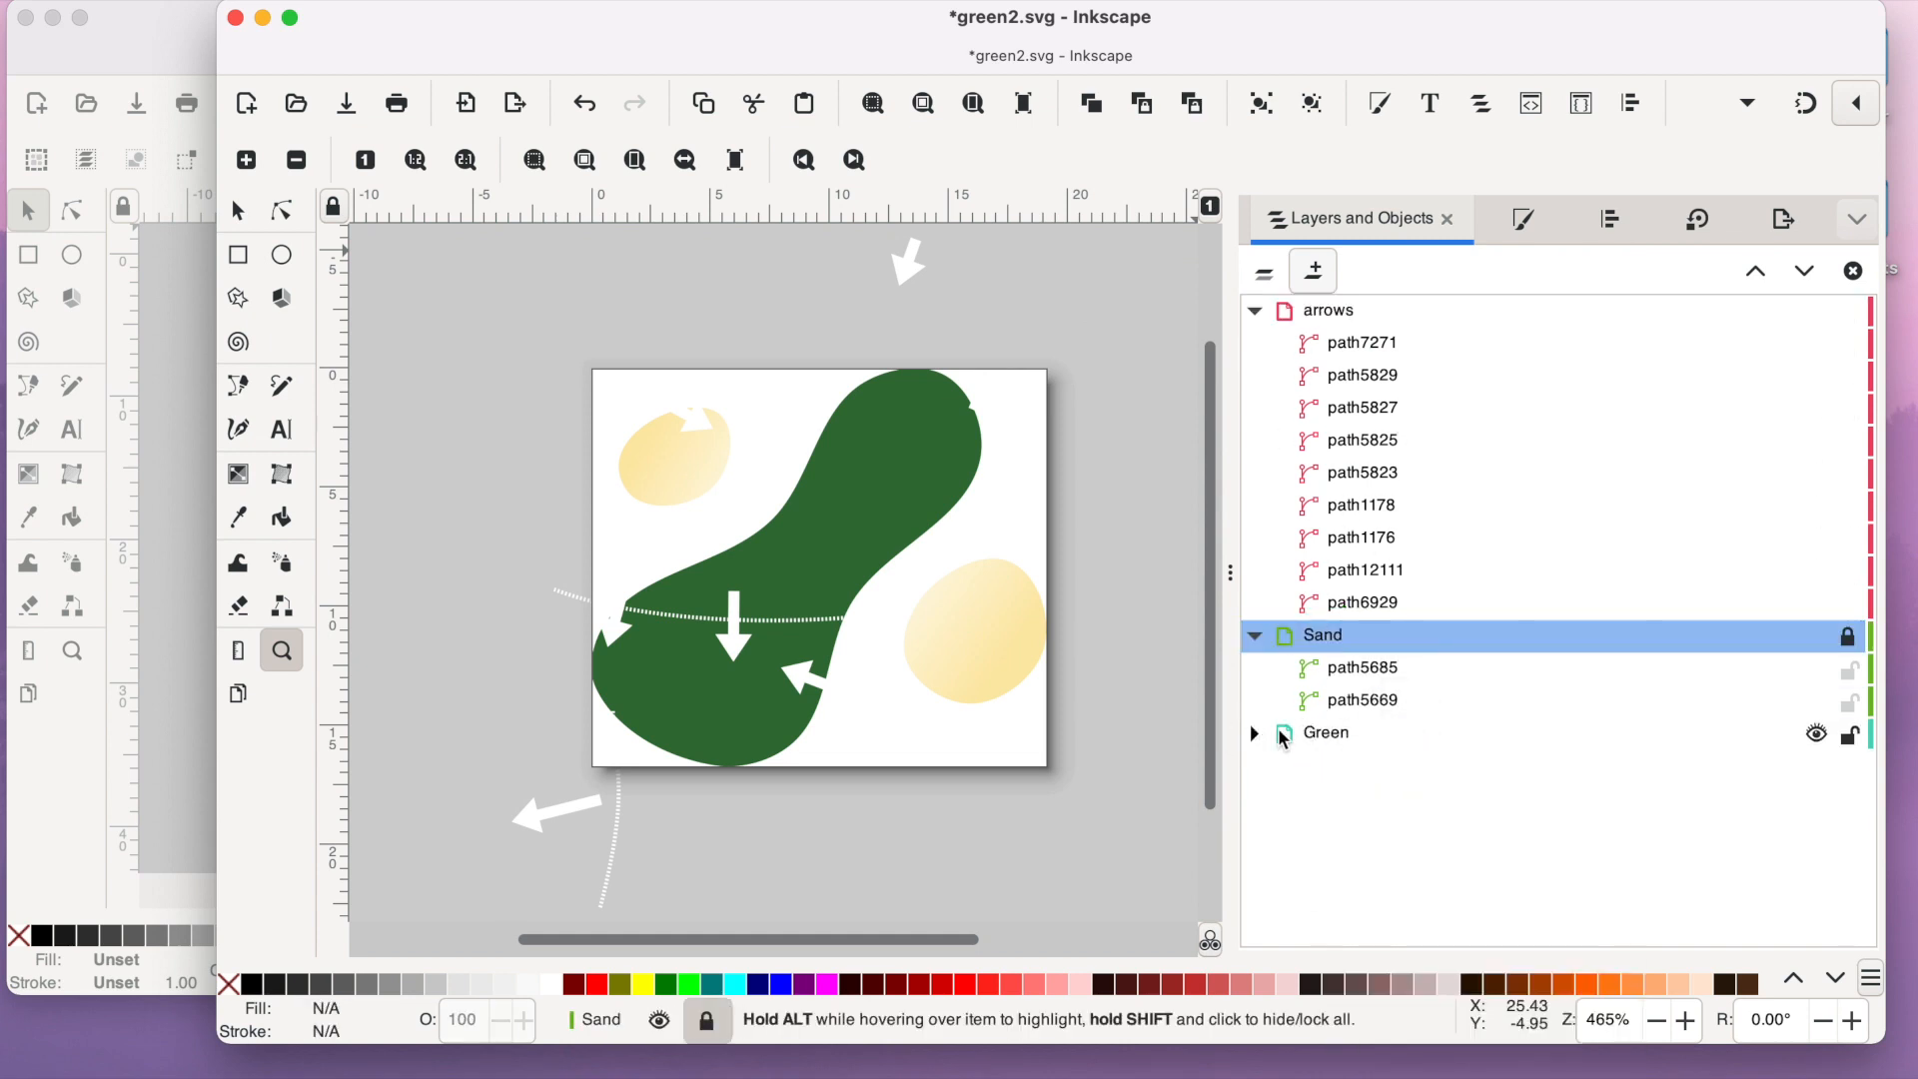
left_click(1851, 739)
left_click(1255, 635)
- Scale all the pasted arrows and contour lines proportionally to about 8.9 mm wide and move them onto the green
scroll(854, 718, "up", 5)
scroll(854, 718, "down", 4)
left_click(238, 209)
left_click(287, 662)
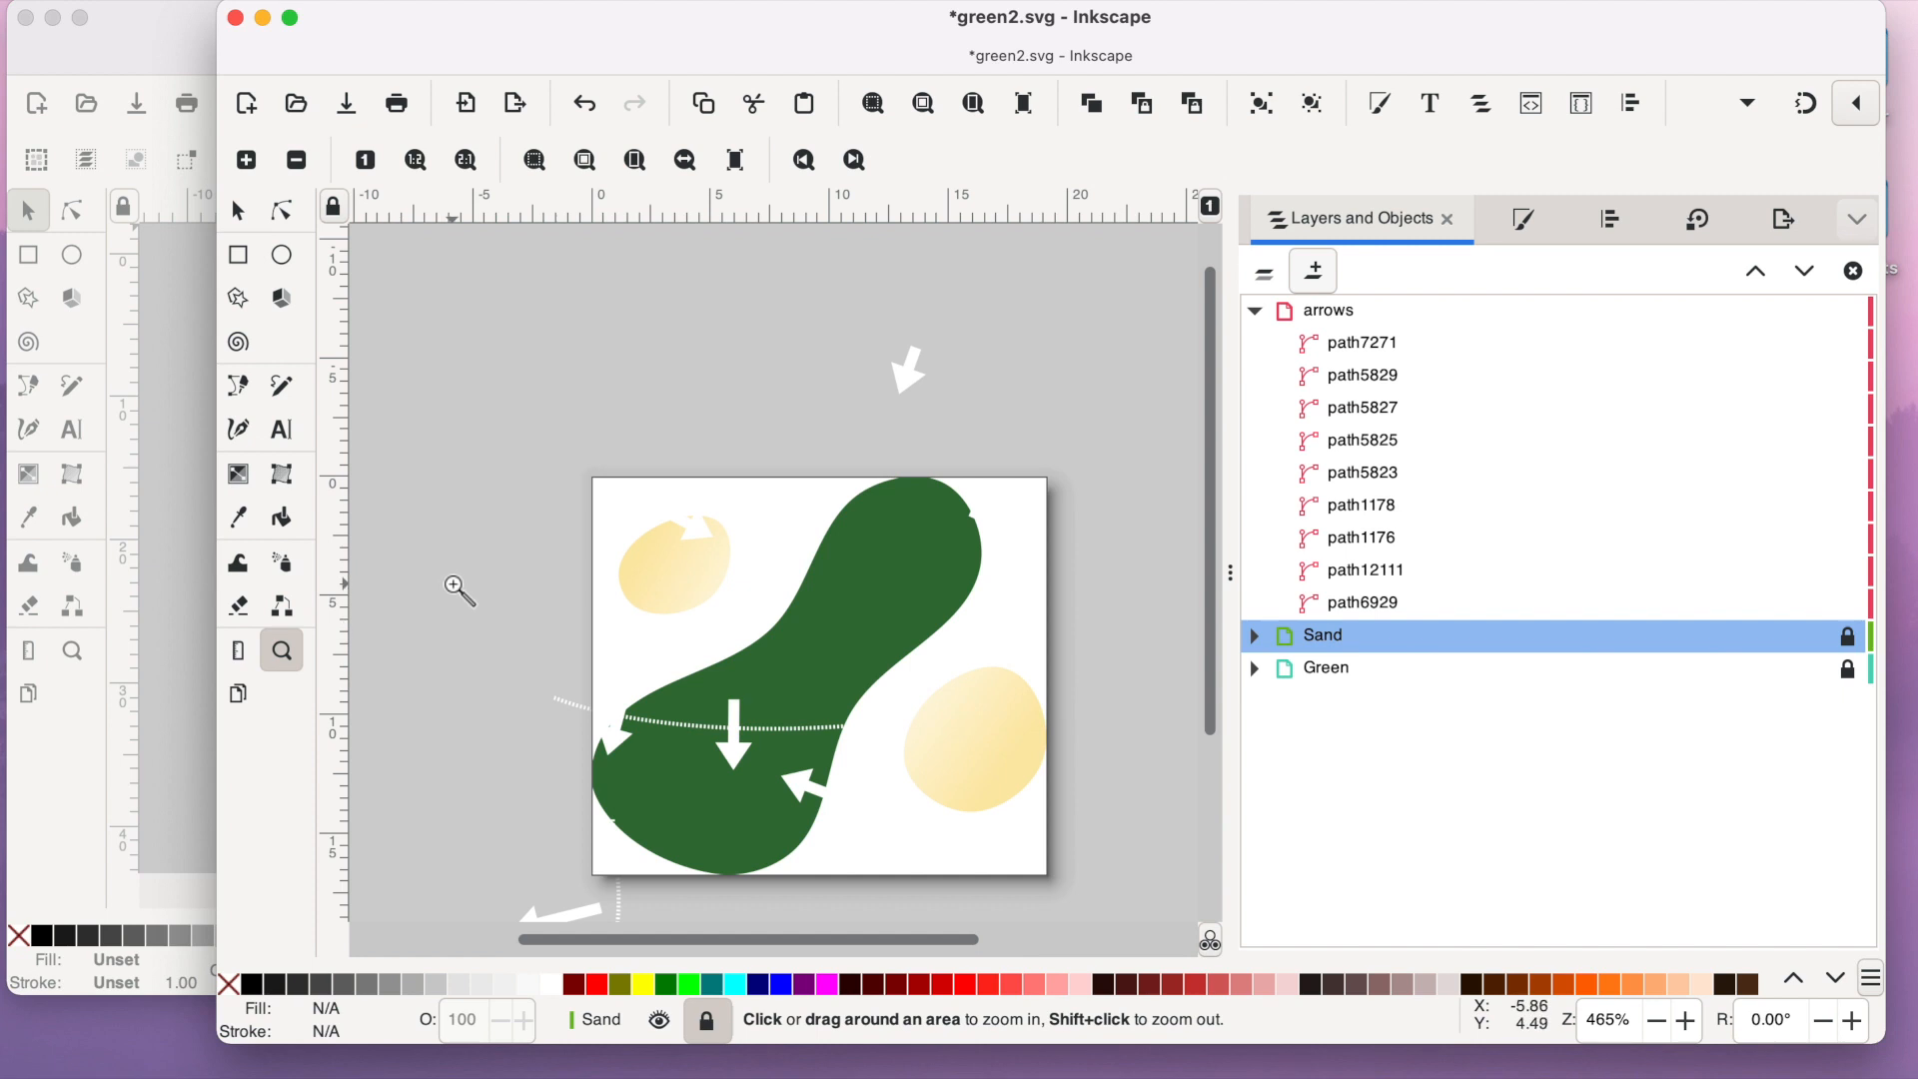
left_click(451, 589, "shift")
left_click(452, 589, "shift")
left_click(451, 588, "shift")
left_click(238, 210)
left_click_drag(852, 381, 282, 908)
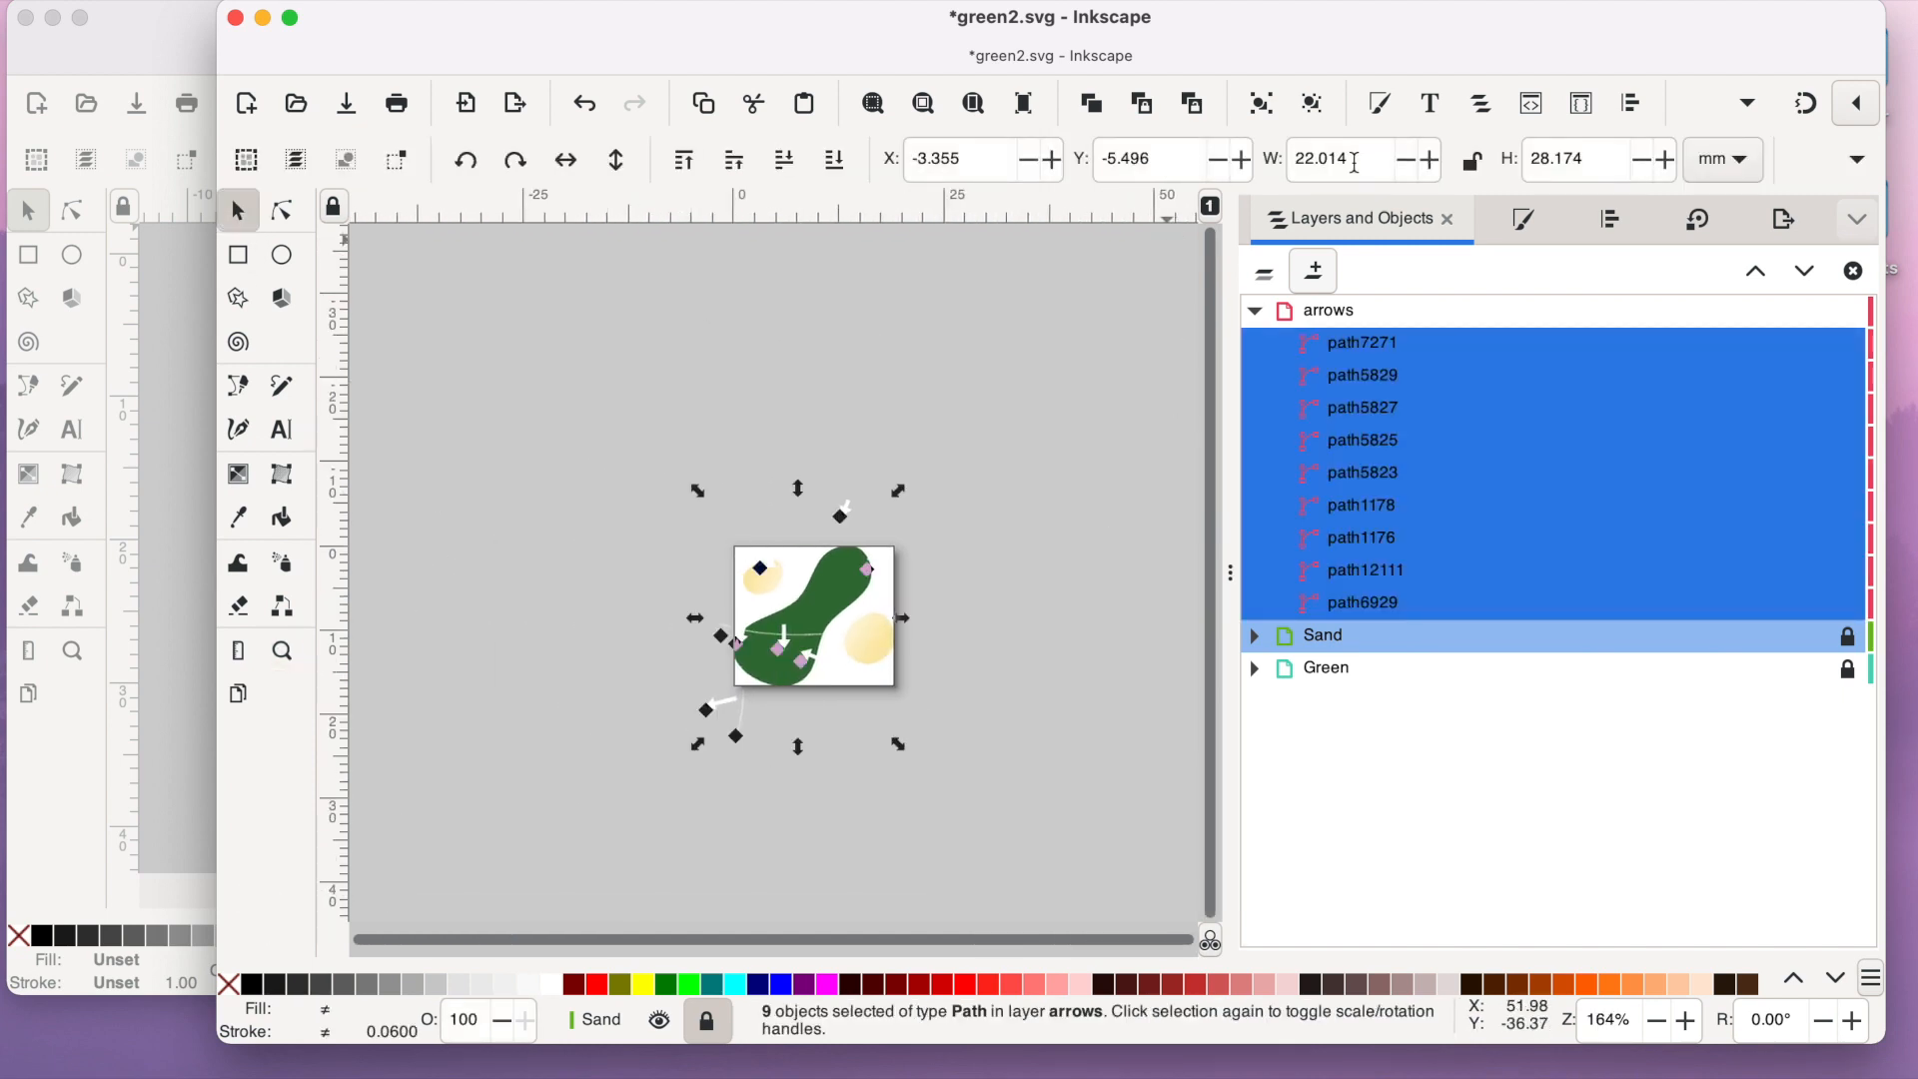
left_click(1482, 167)
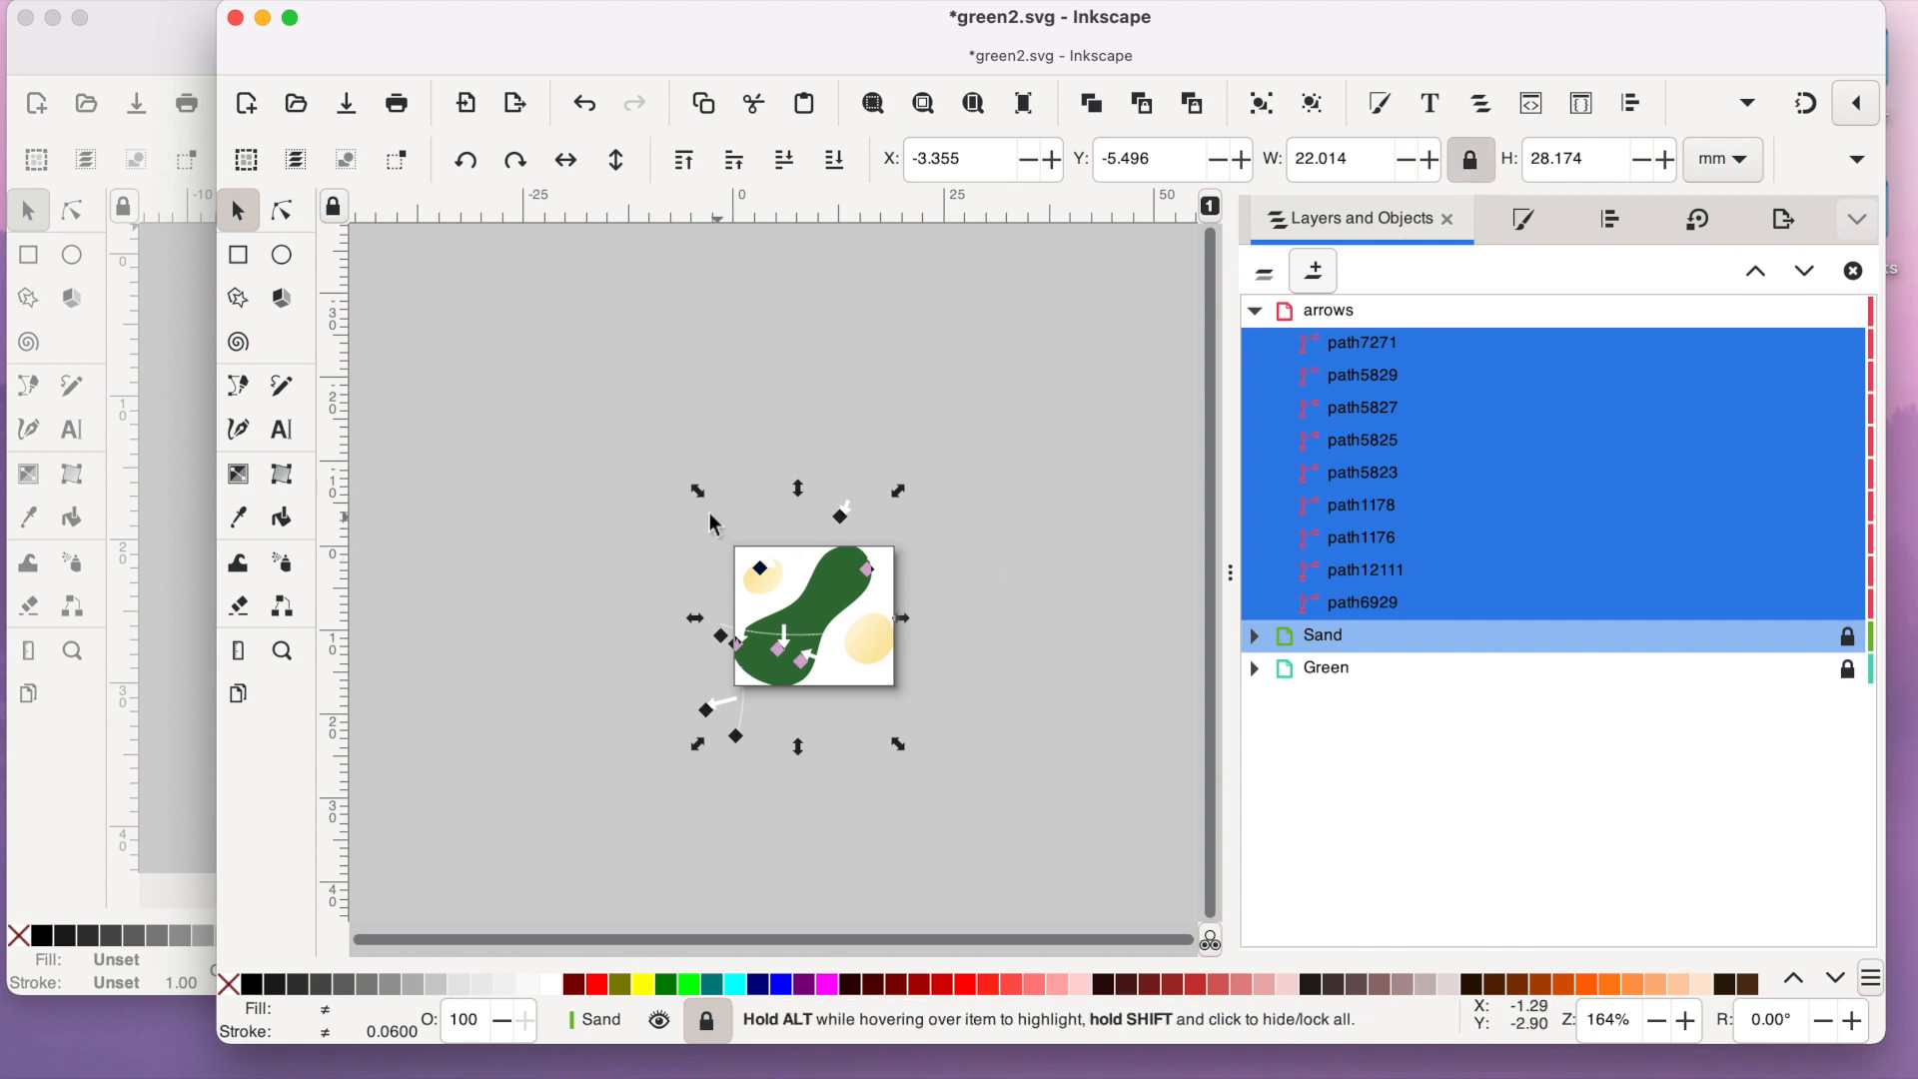
left_click_drag(697, 492, 807, 632)
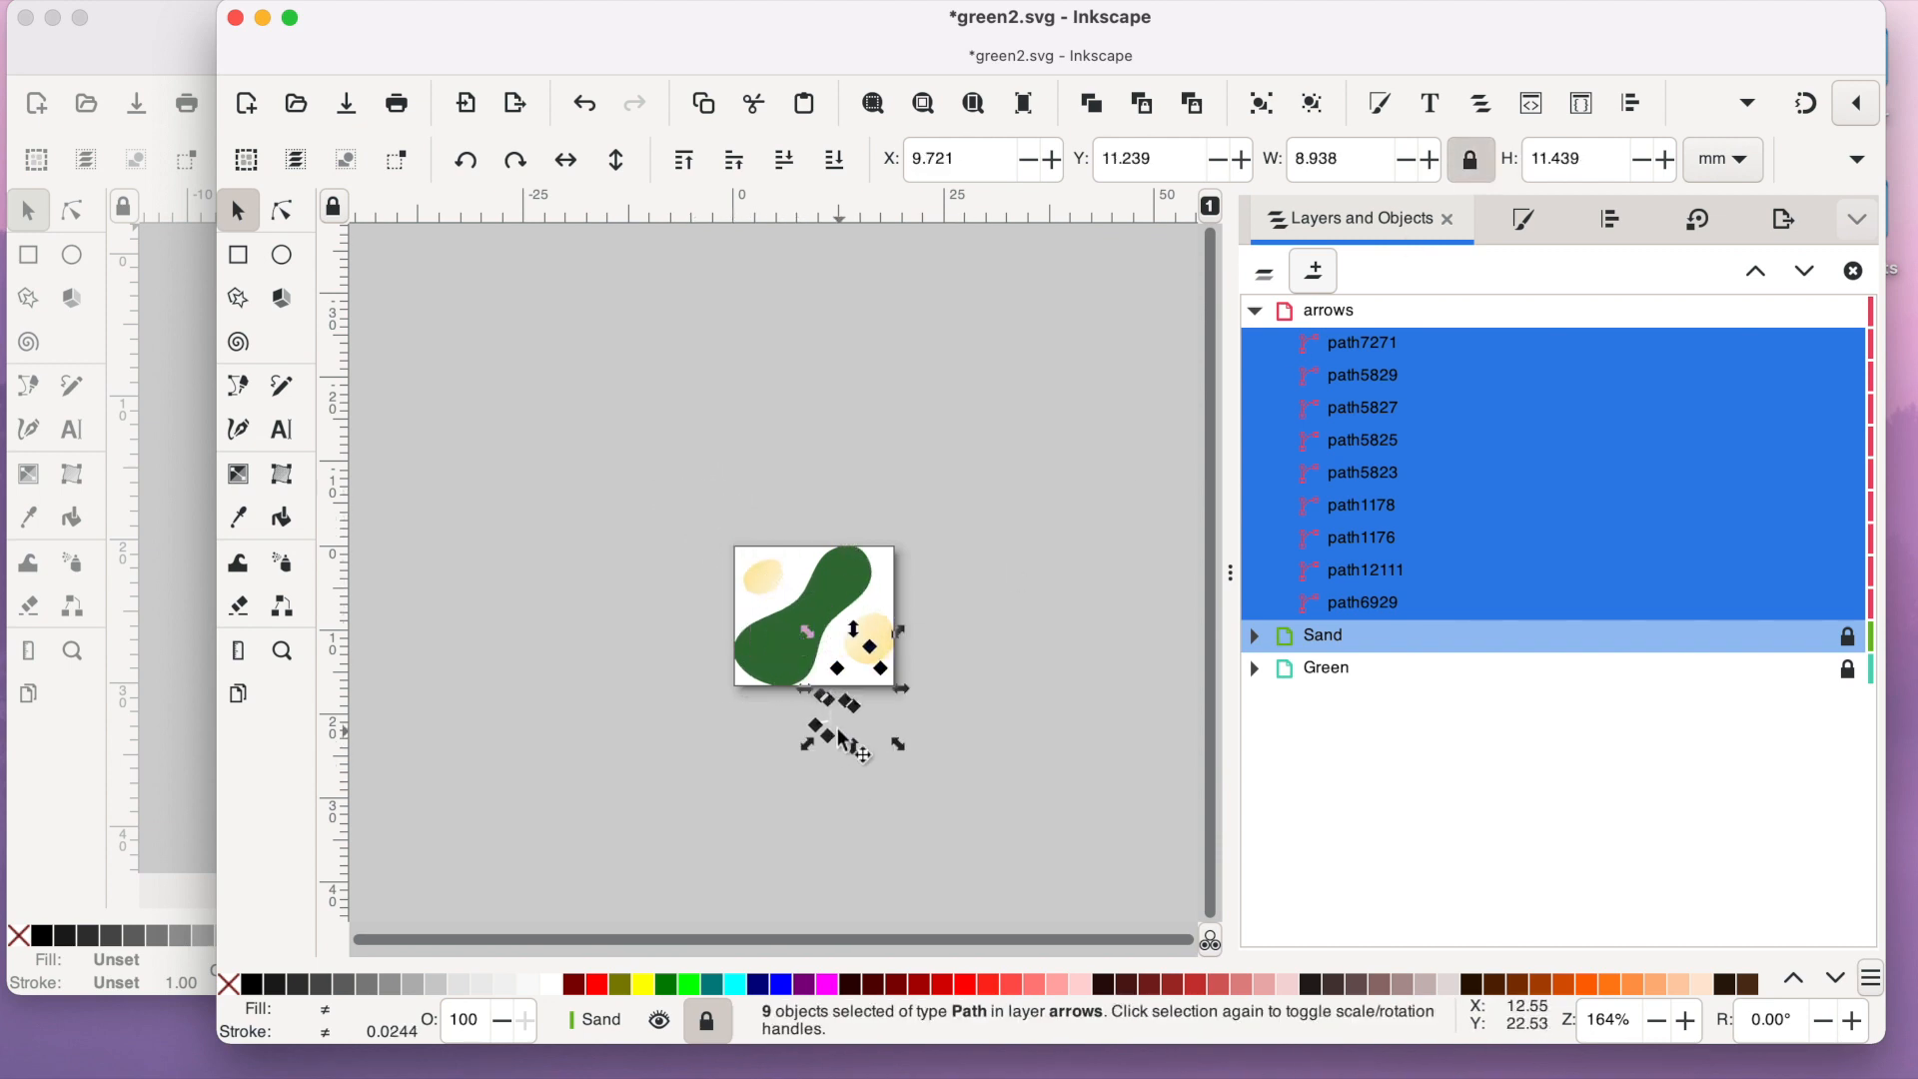
left_click_drag(834, 728, 784, 655)
- Set three arrows and the vertical contour line aside below the page, and delete the arrows and contour line left on the green
left_click(282, 651)
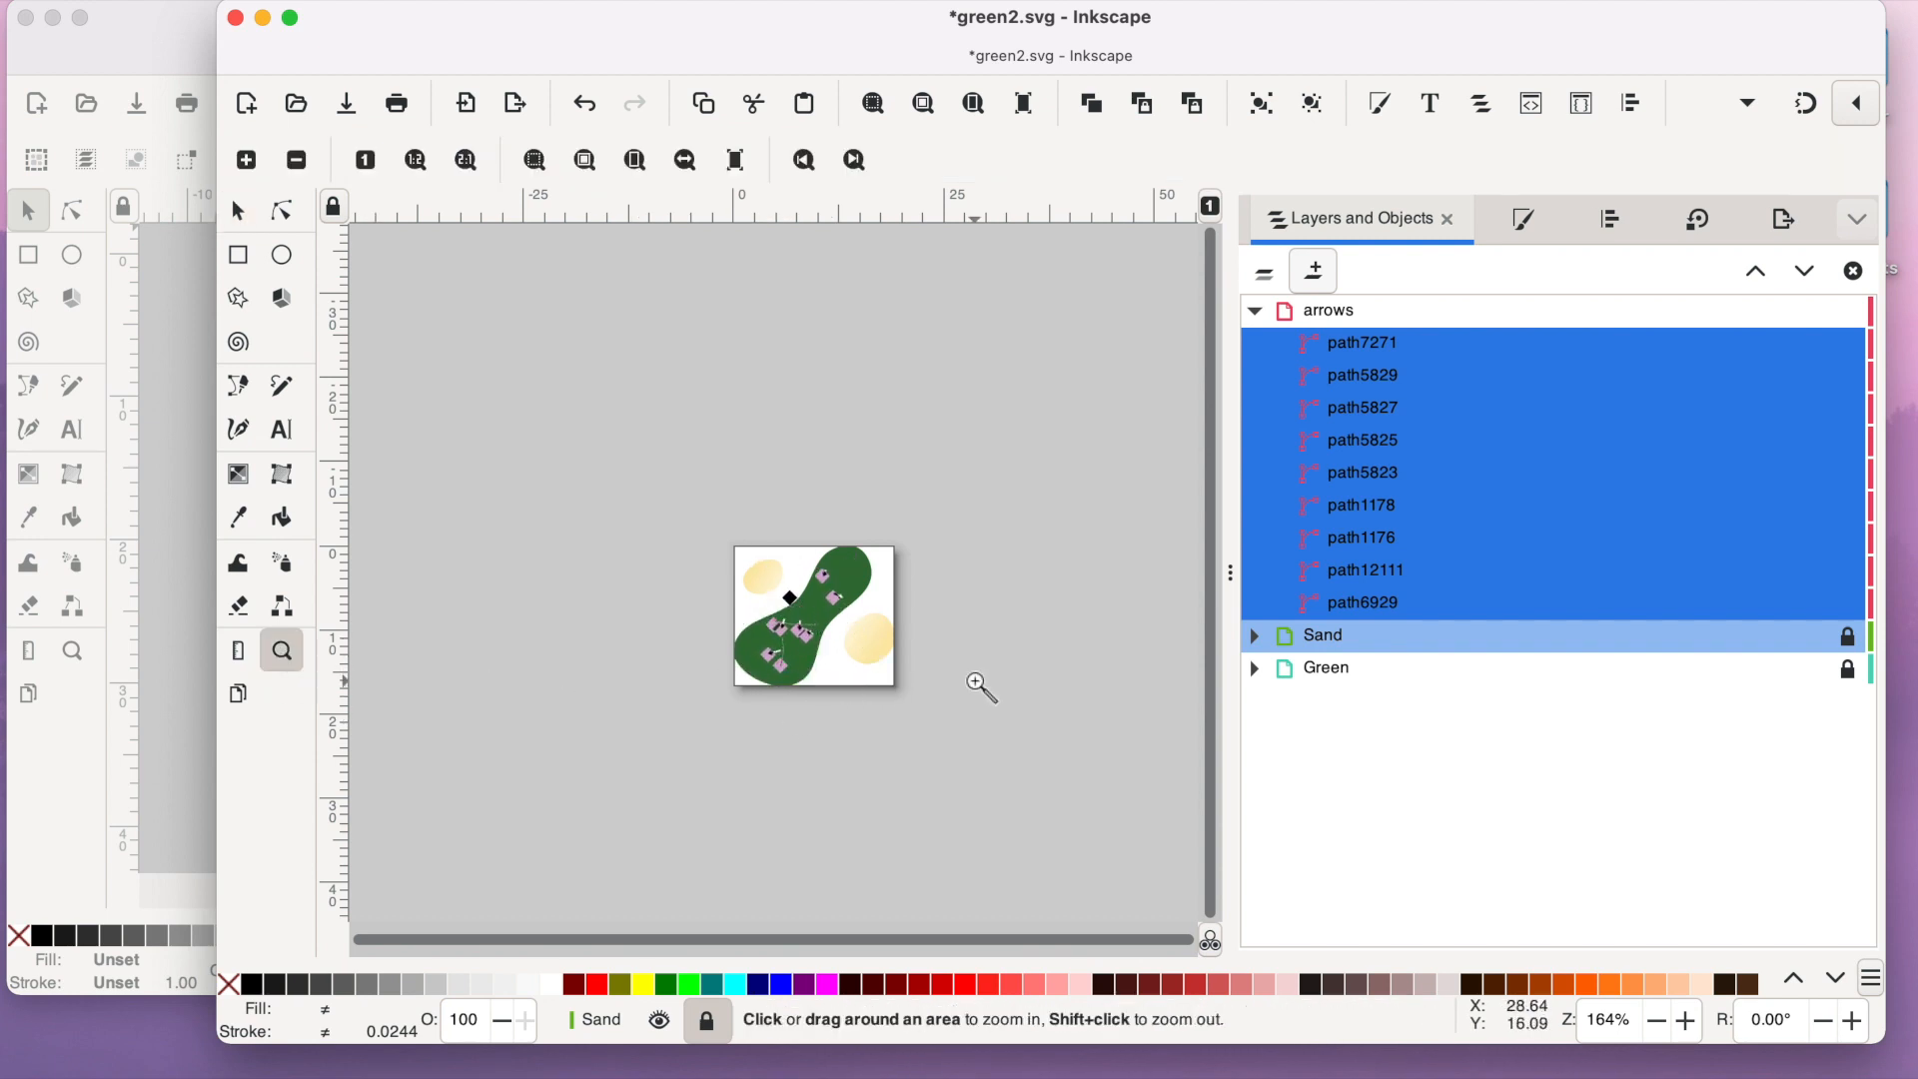
left_click(834, 639)
left_click(836, 642)
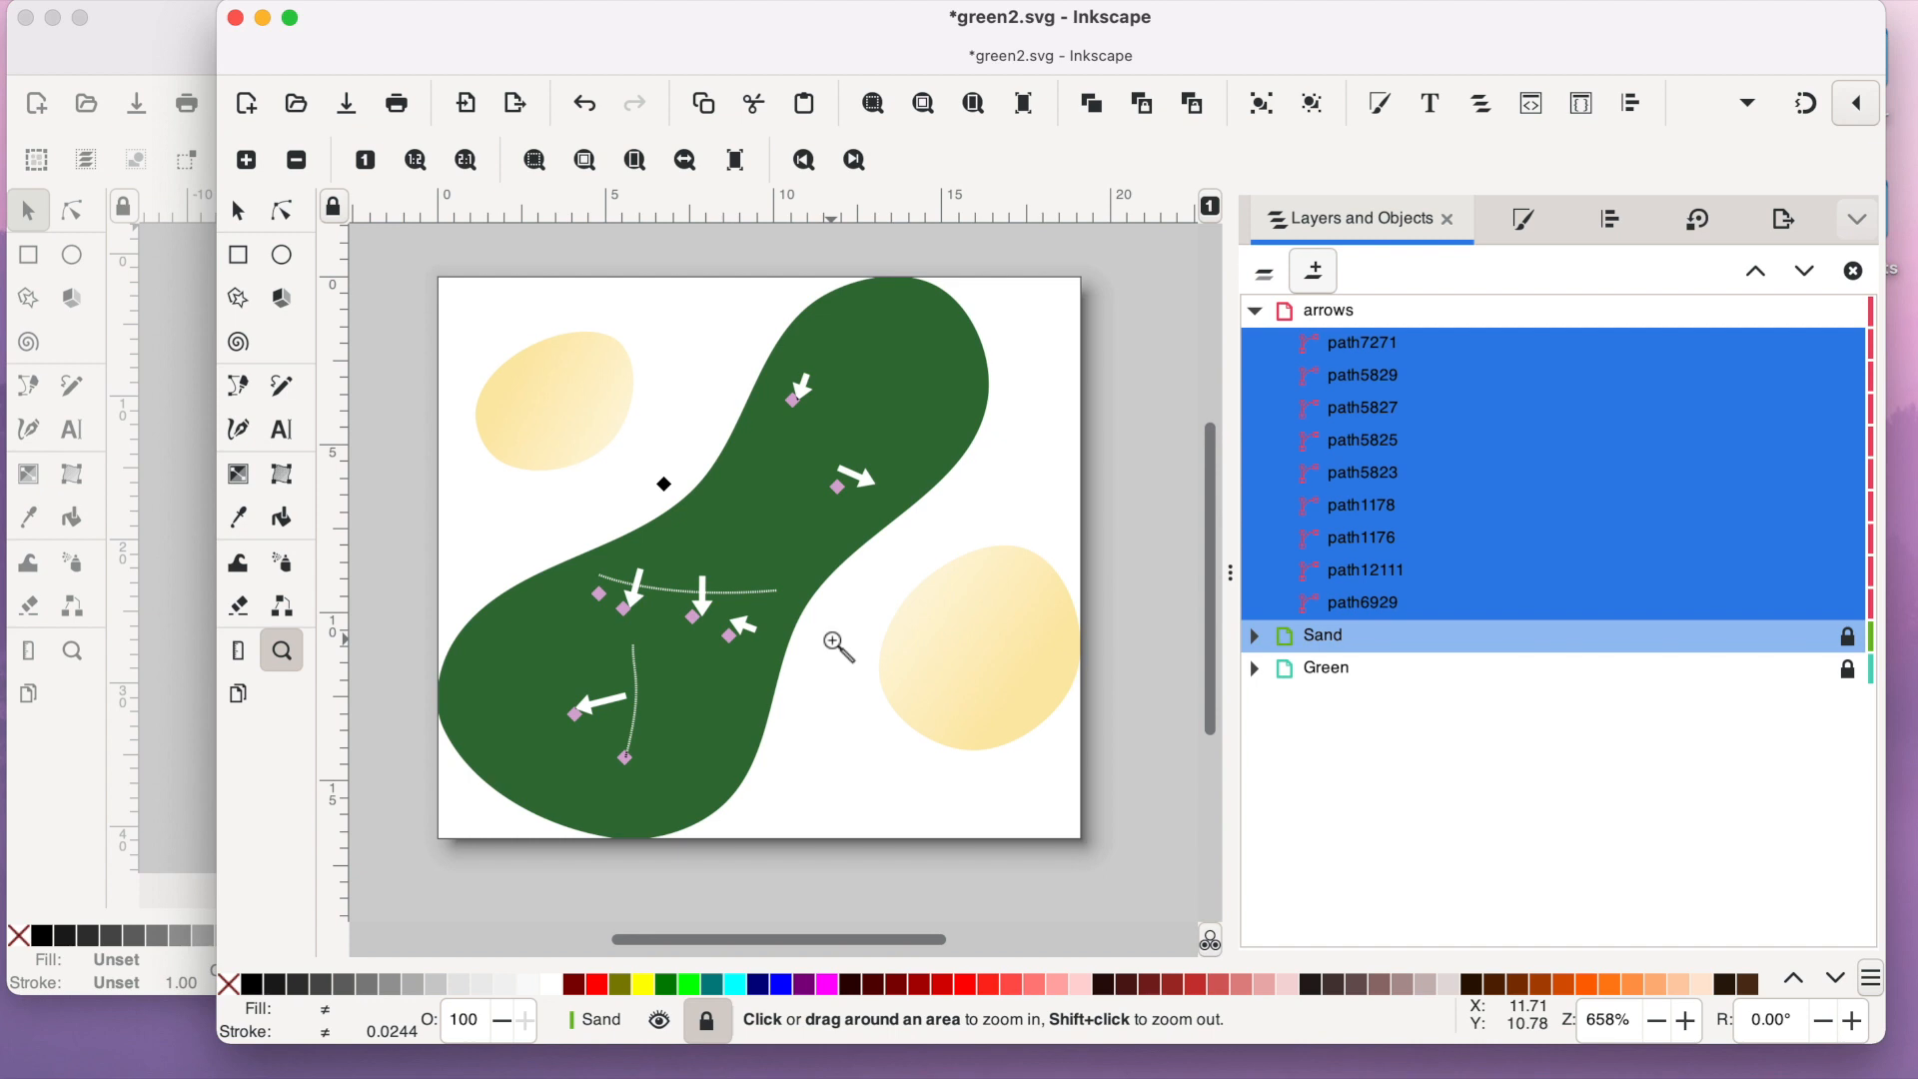
scroll(837, 646, "down", 3)
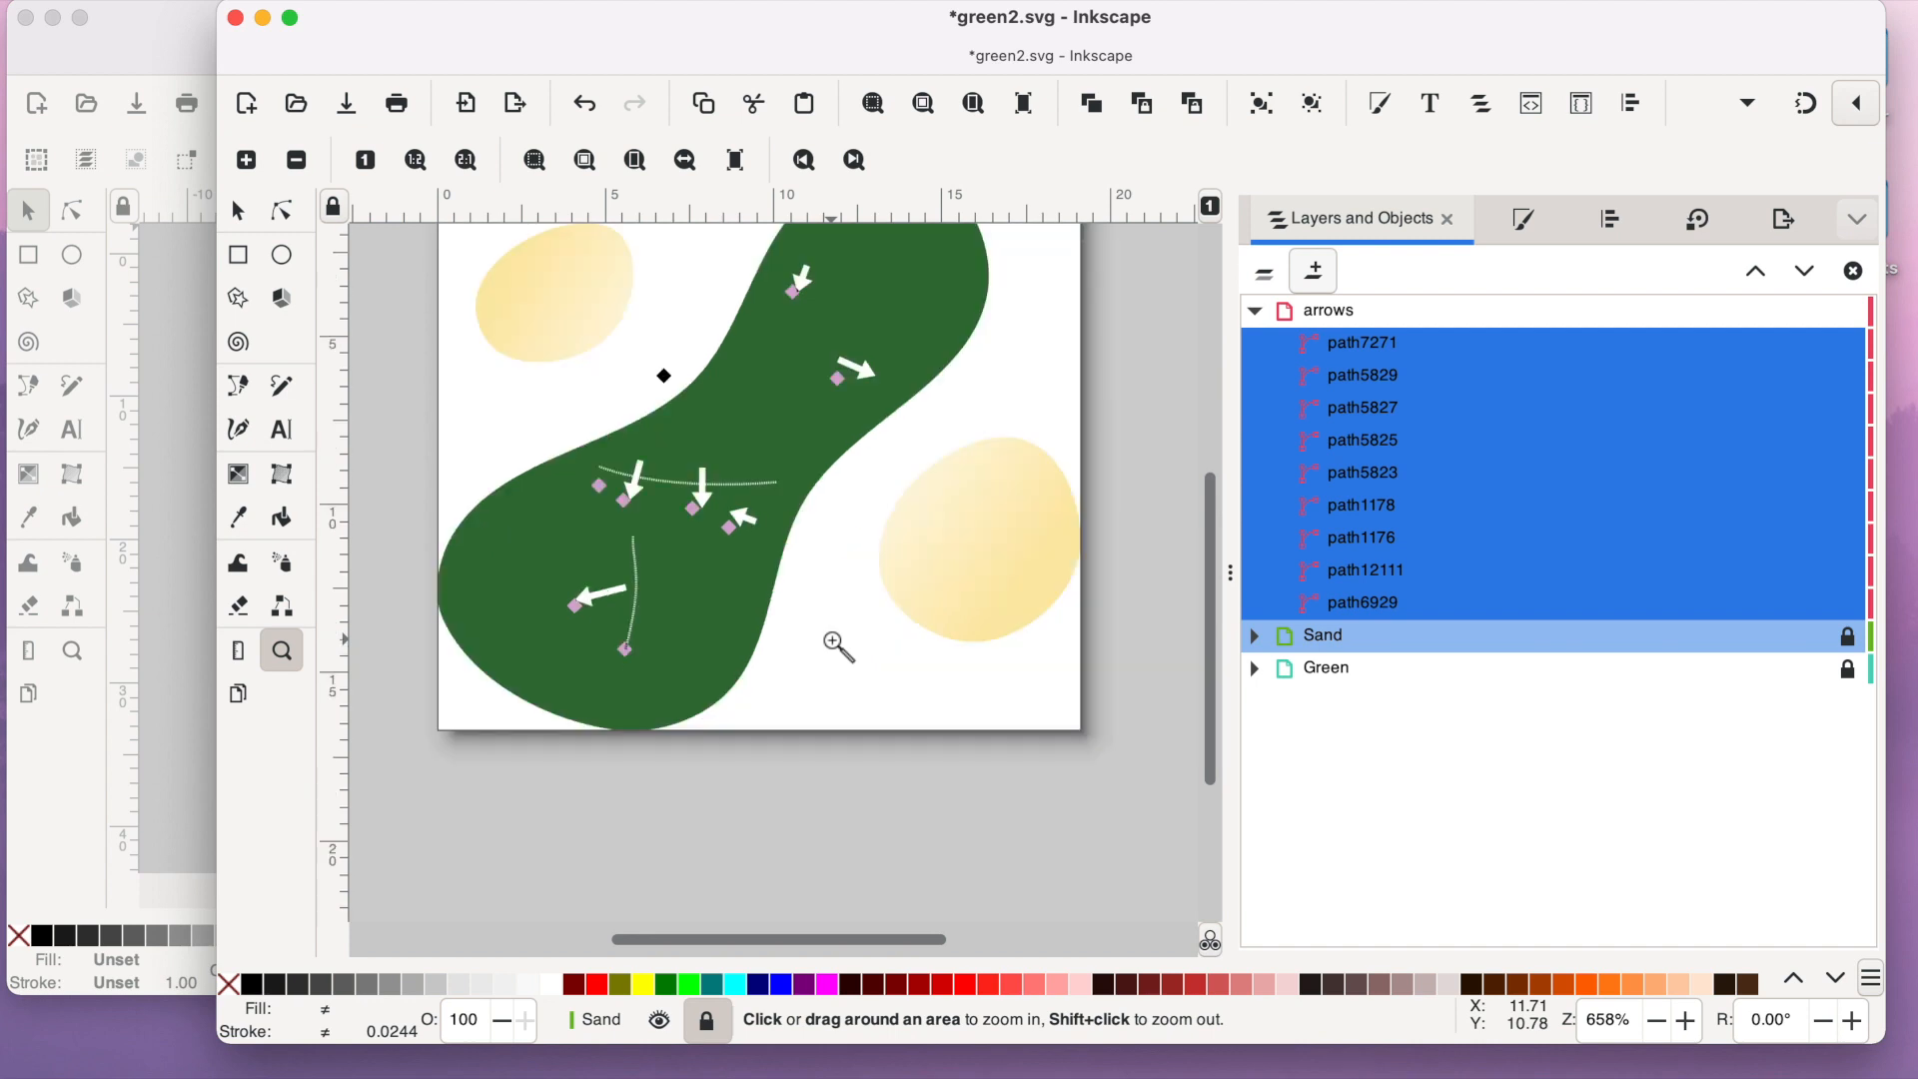
left_click(240, 213)
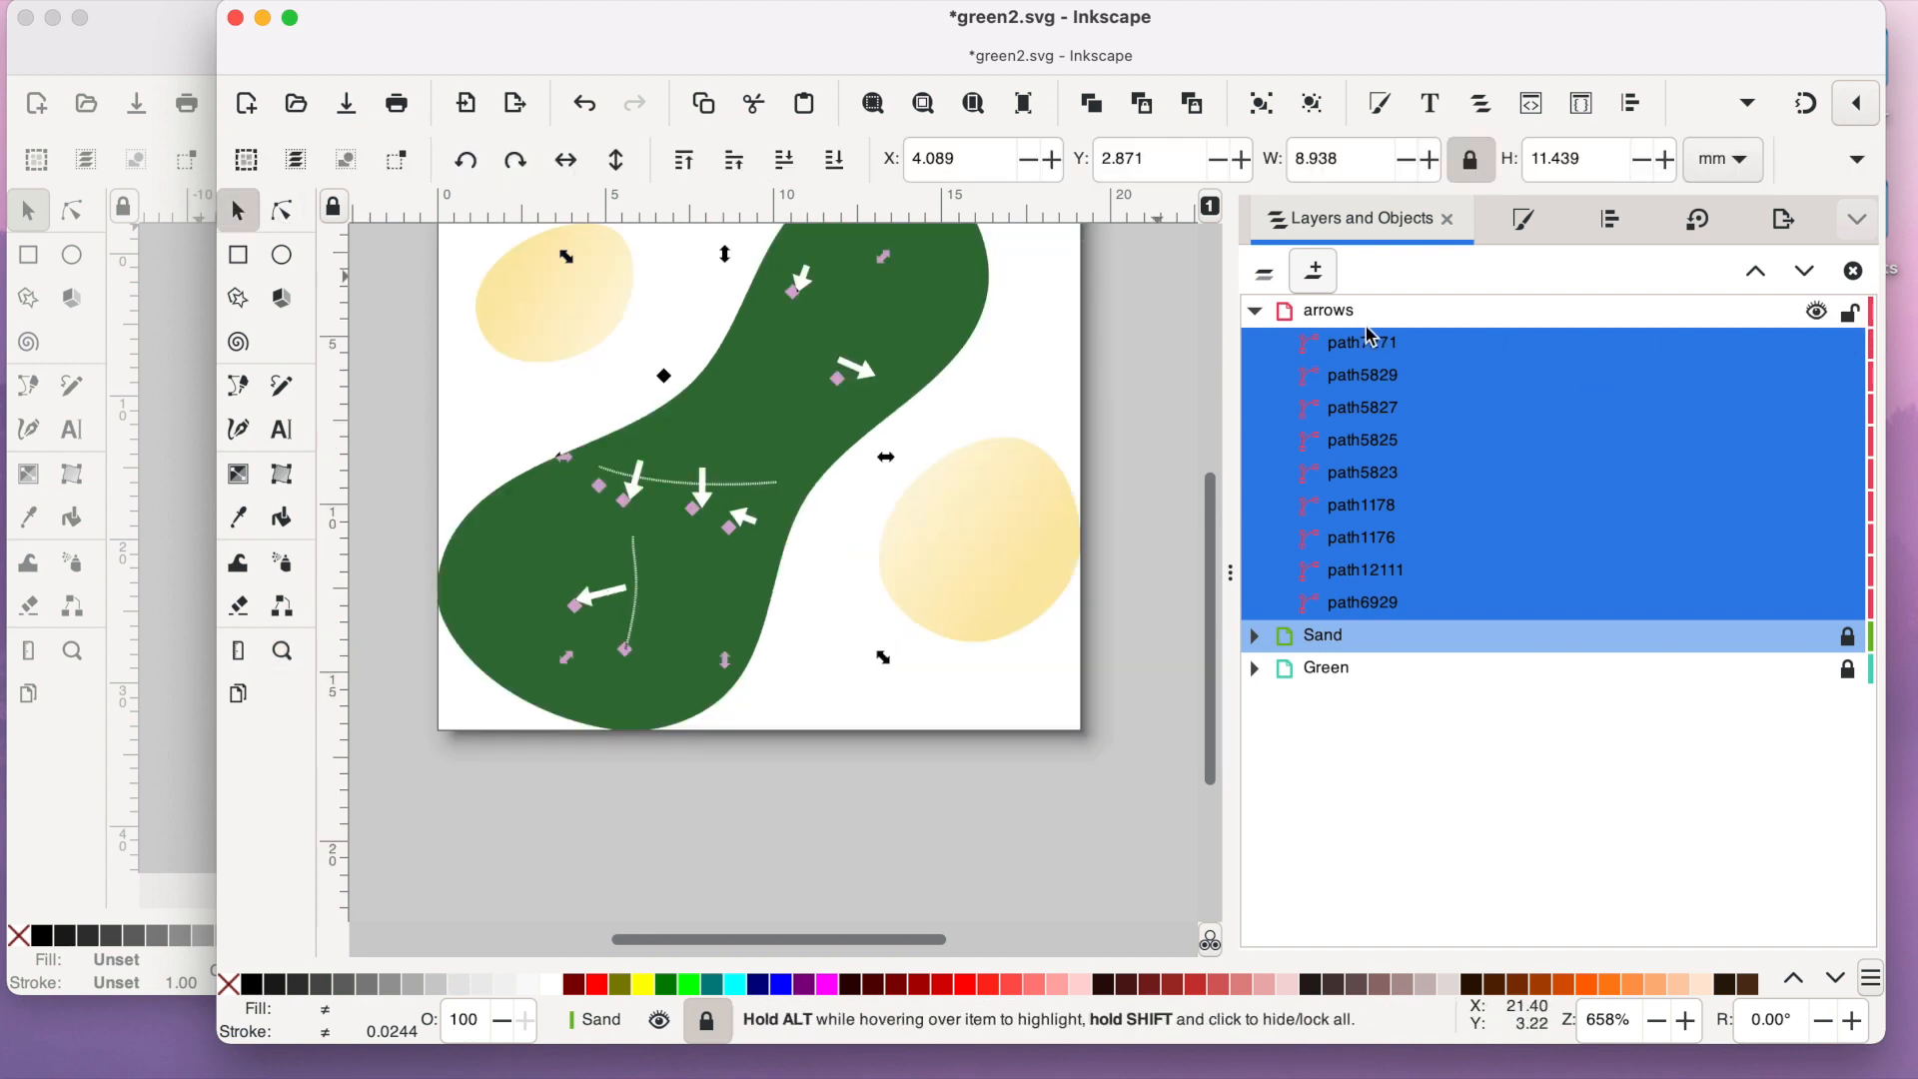
left_click(672, 696)
left_click_drag(603, 596, 742, 850)
left_click_drag(749, 536, 742, 811)
left_click_drag(700, 495, 800, 835)
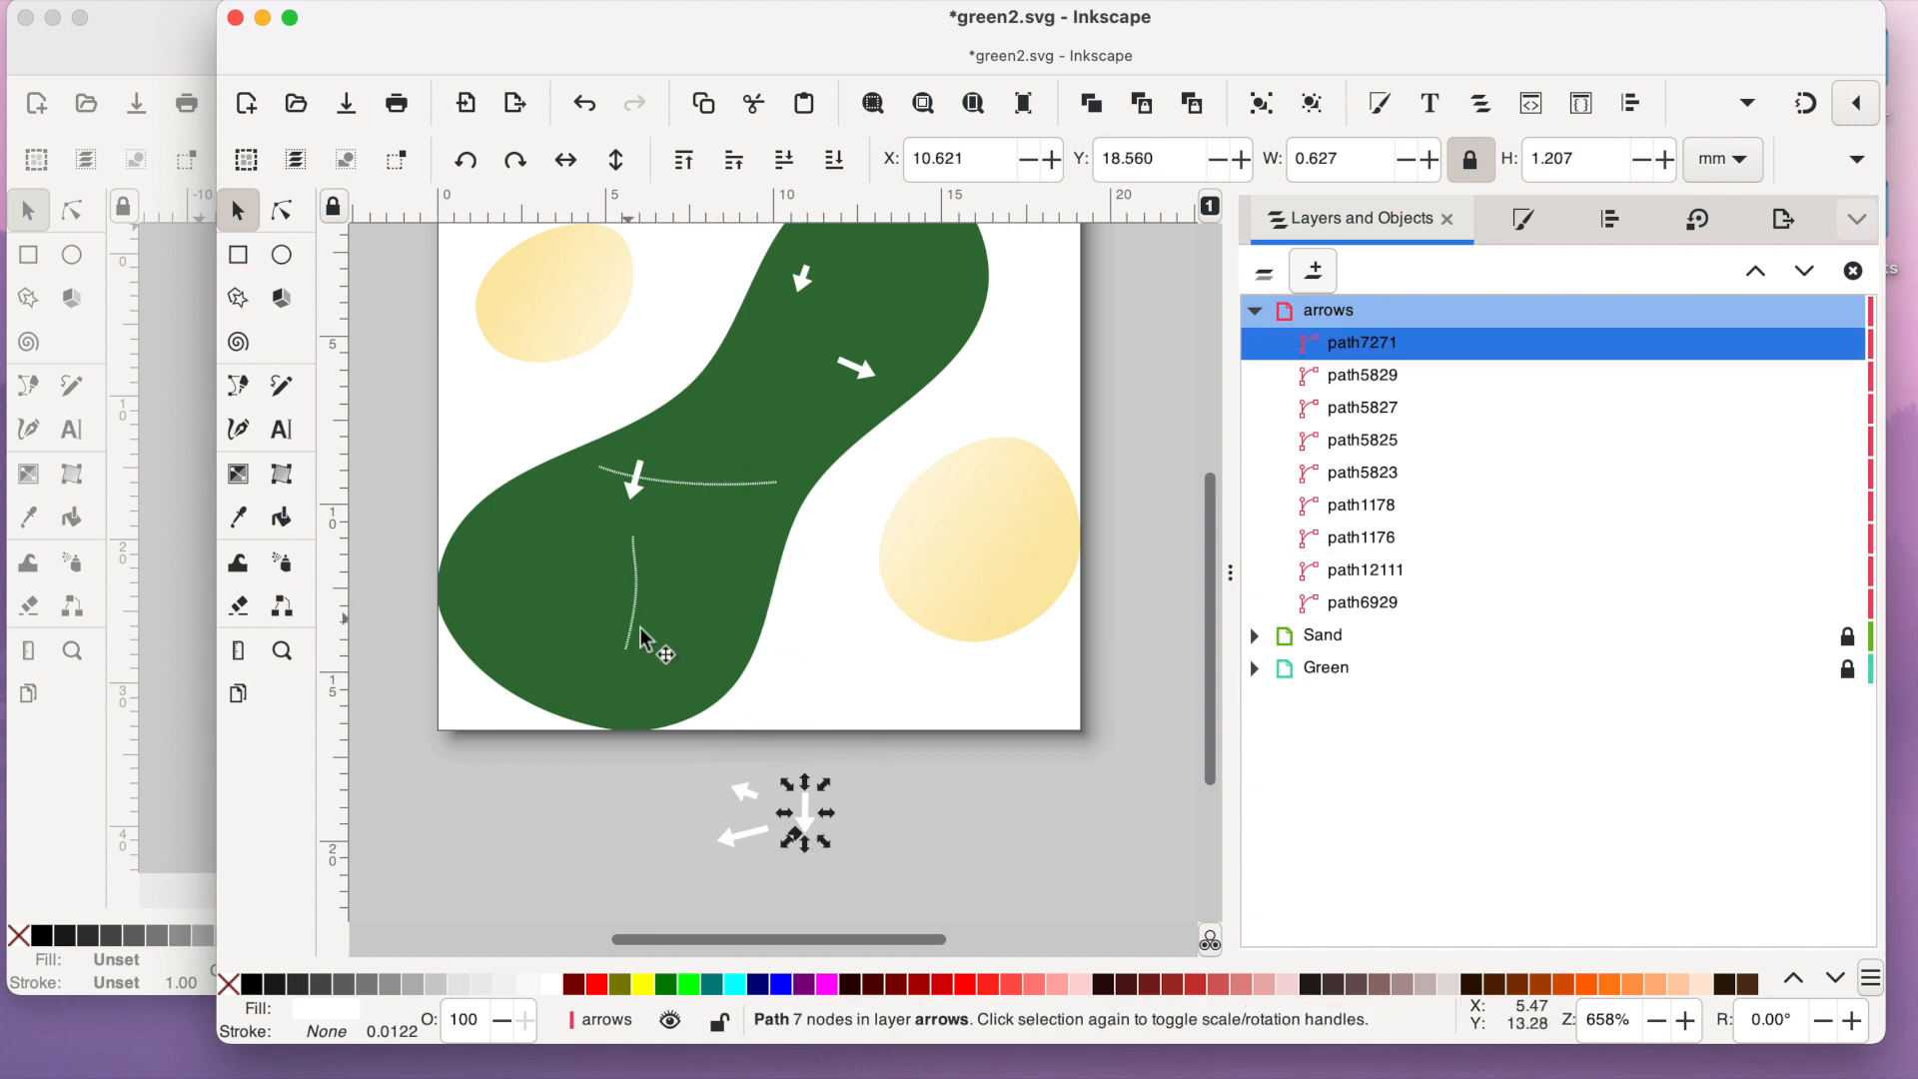
left_click_drag(648, 639, 845, 853)
scroll(740, 657, "up", 3)
left_click_drag(397, 651, 978, 345)
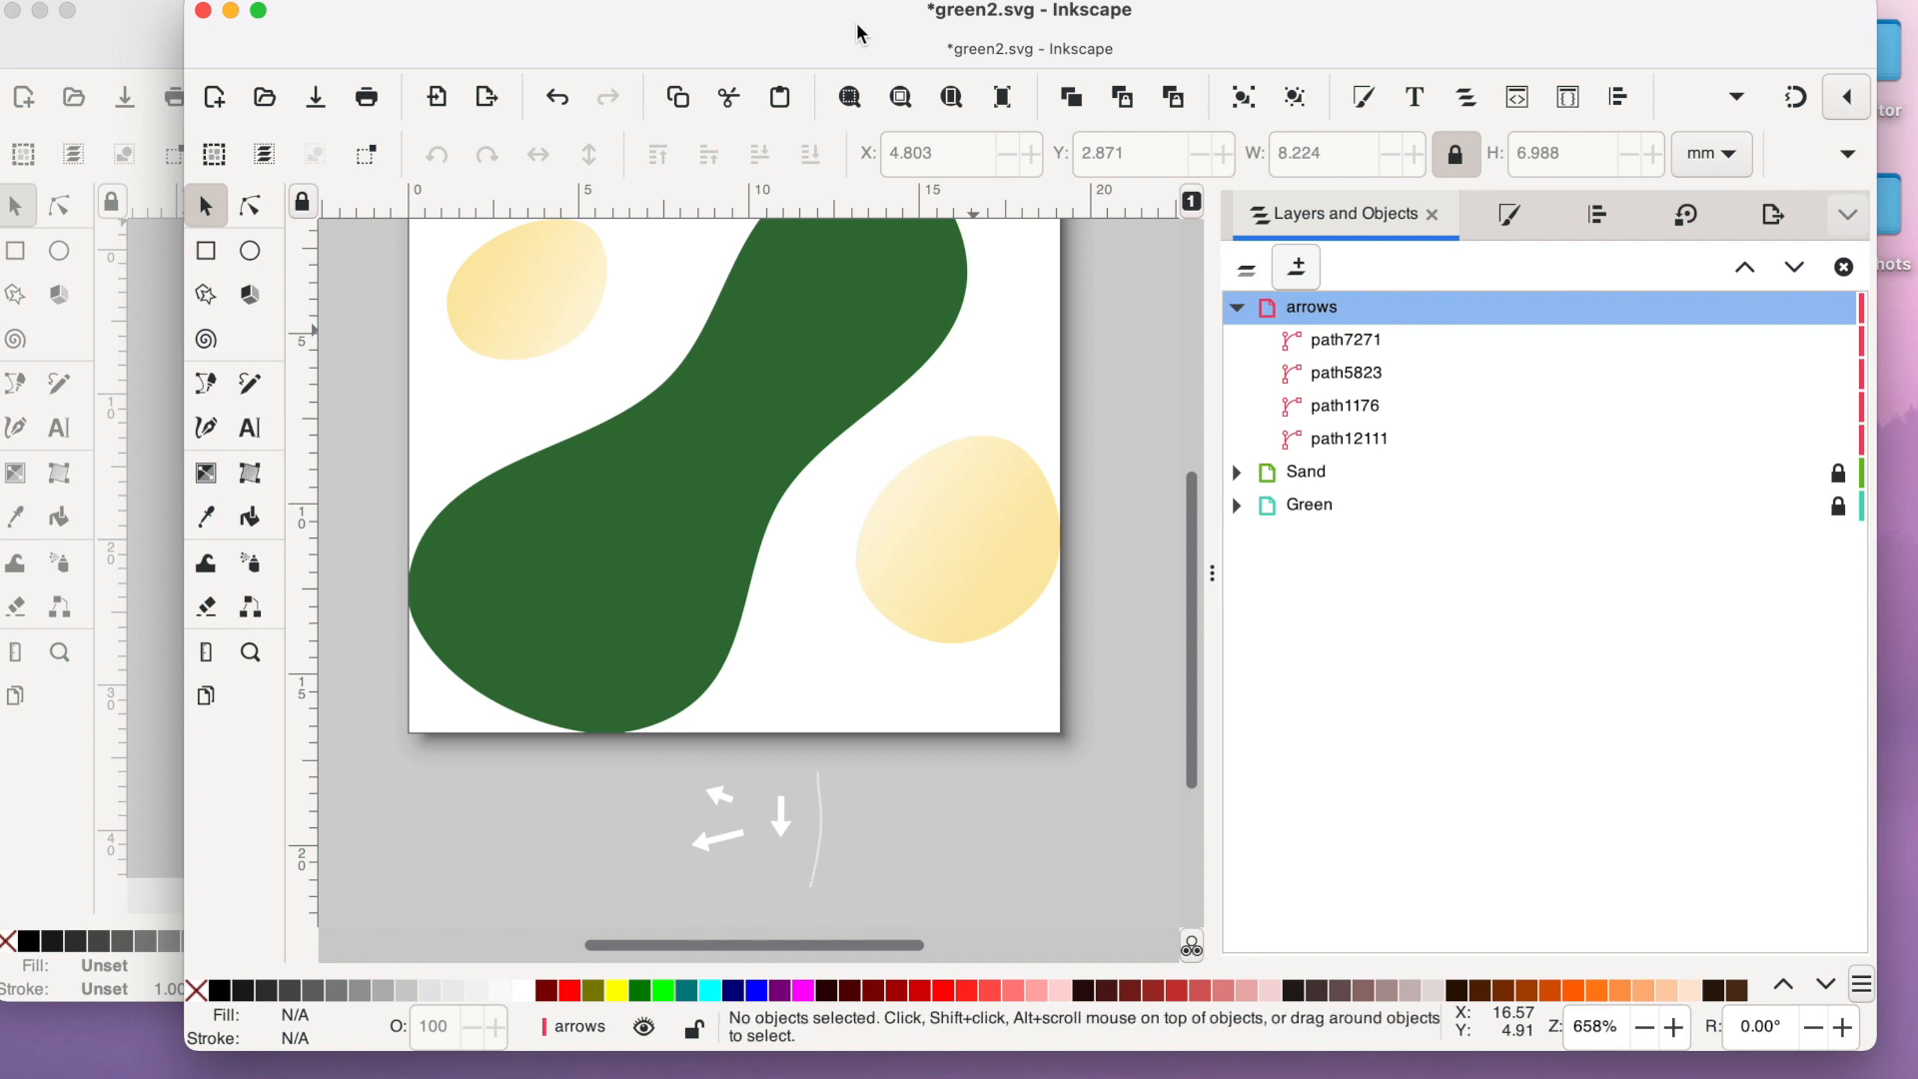
- Import 2.png from the greens folder as an embedded image and place it above the arrows layer in the layer stack
left_click(230, 1)
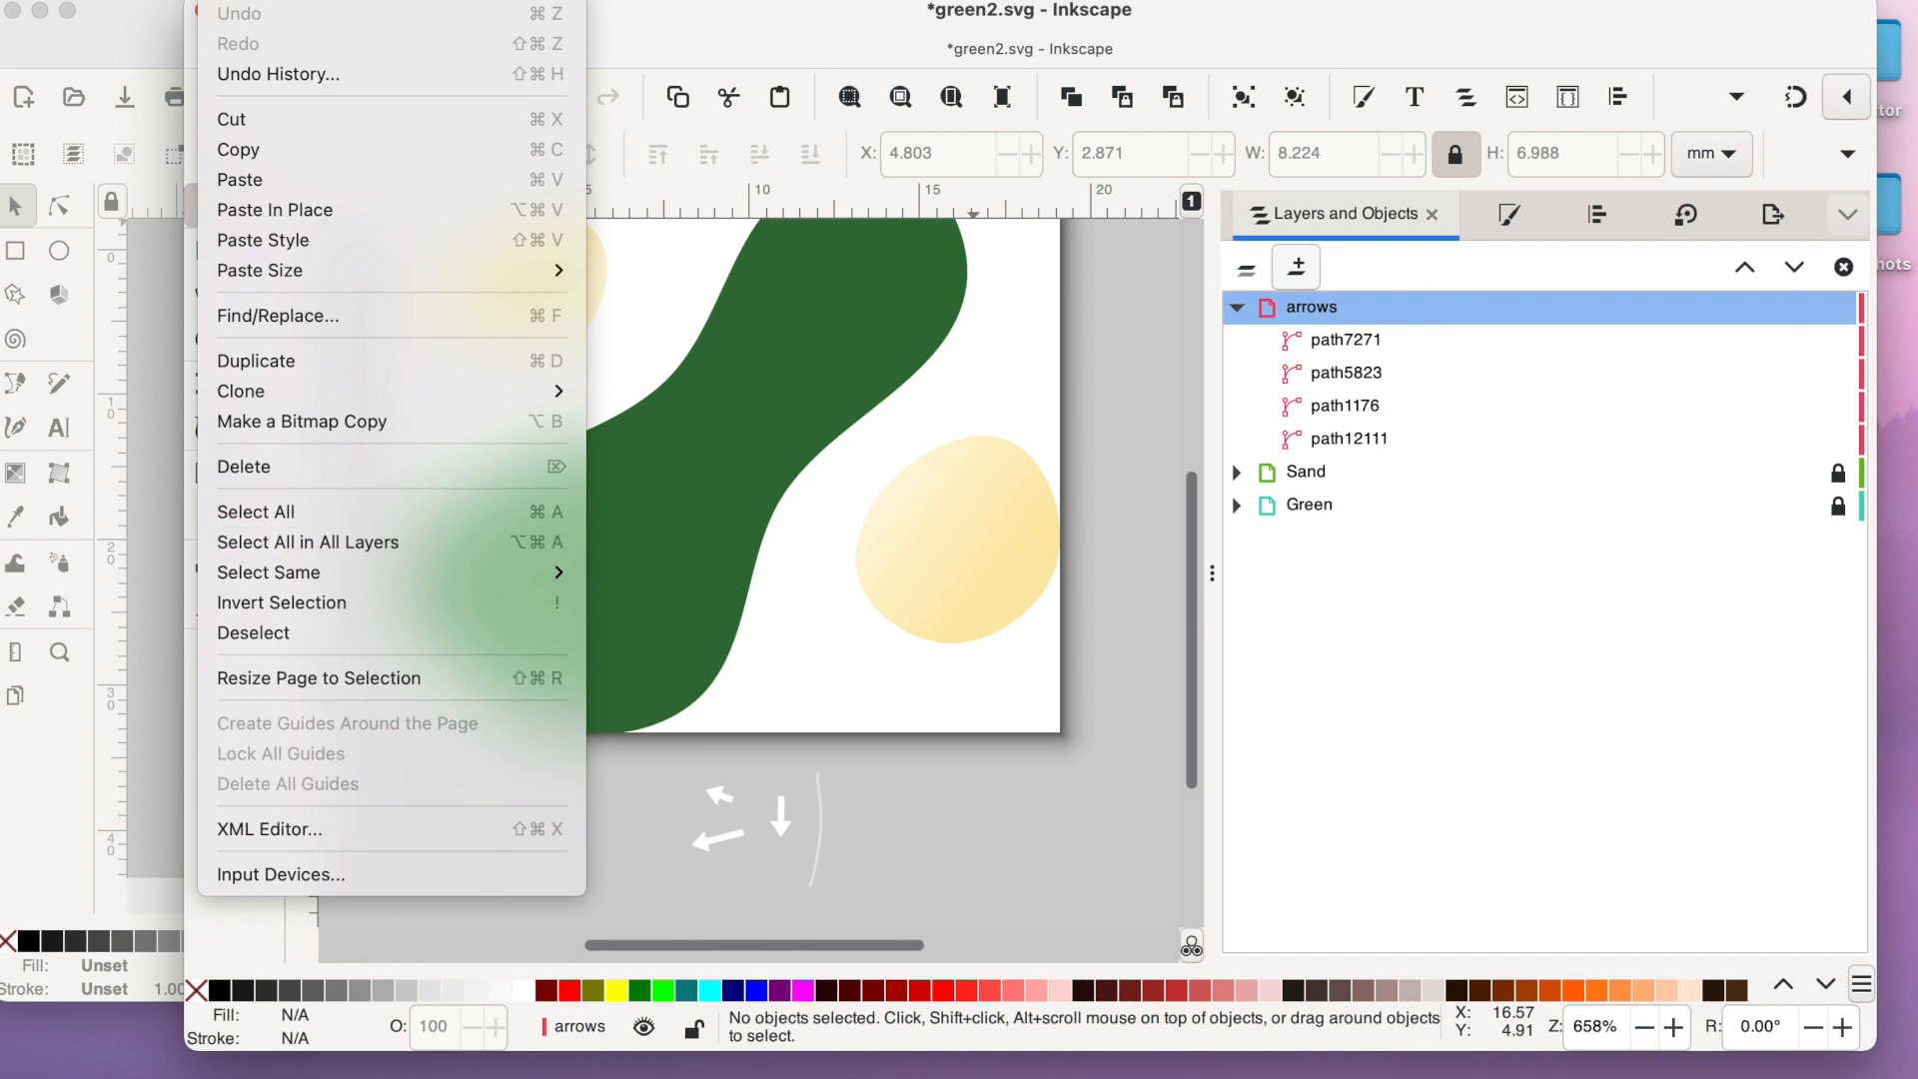
mouse_move(172, 1)
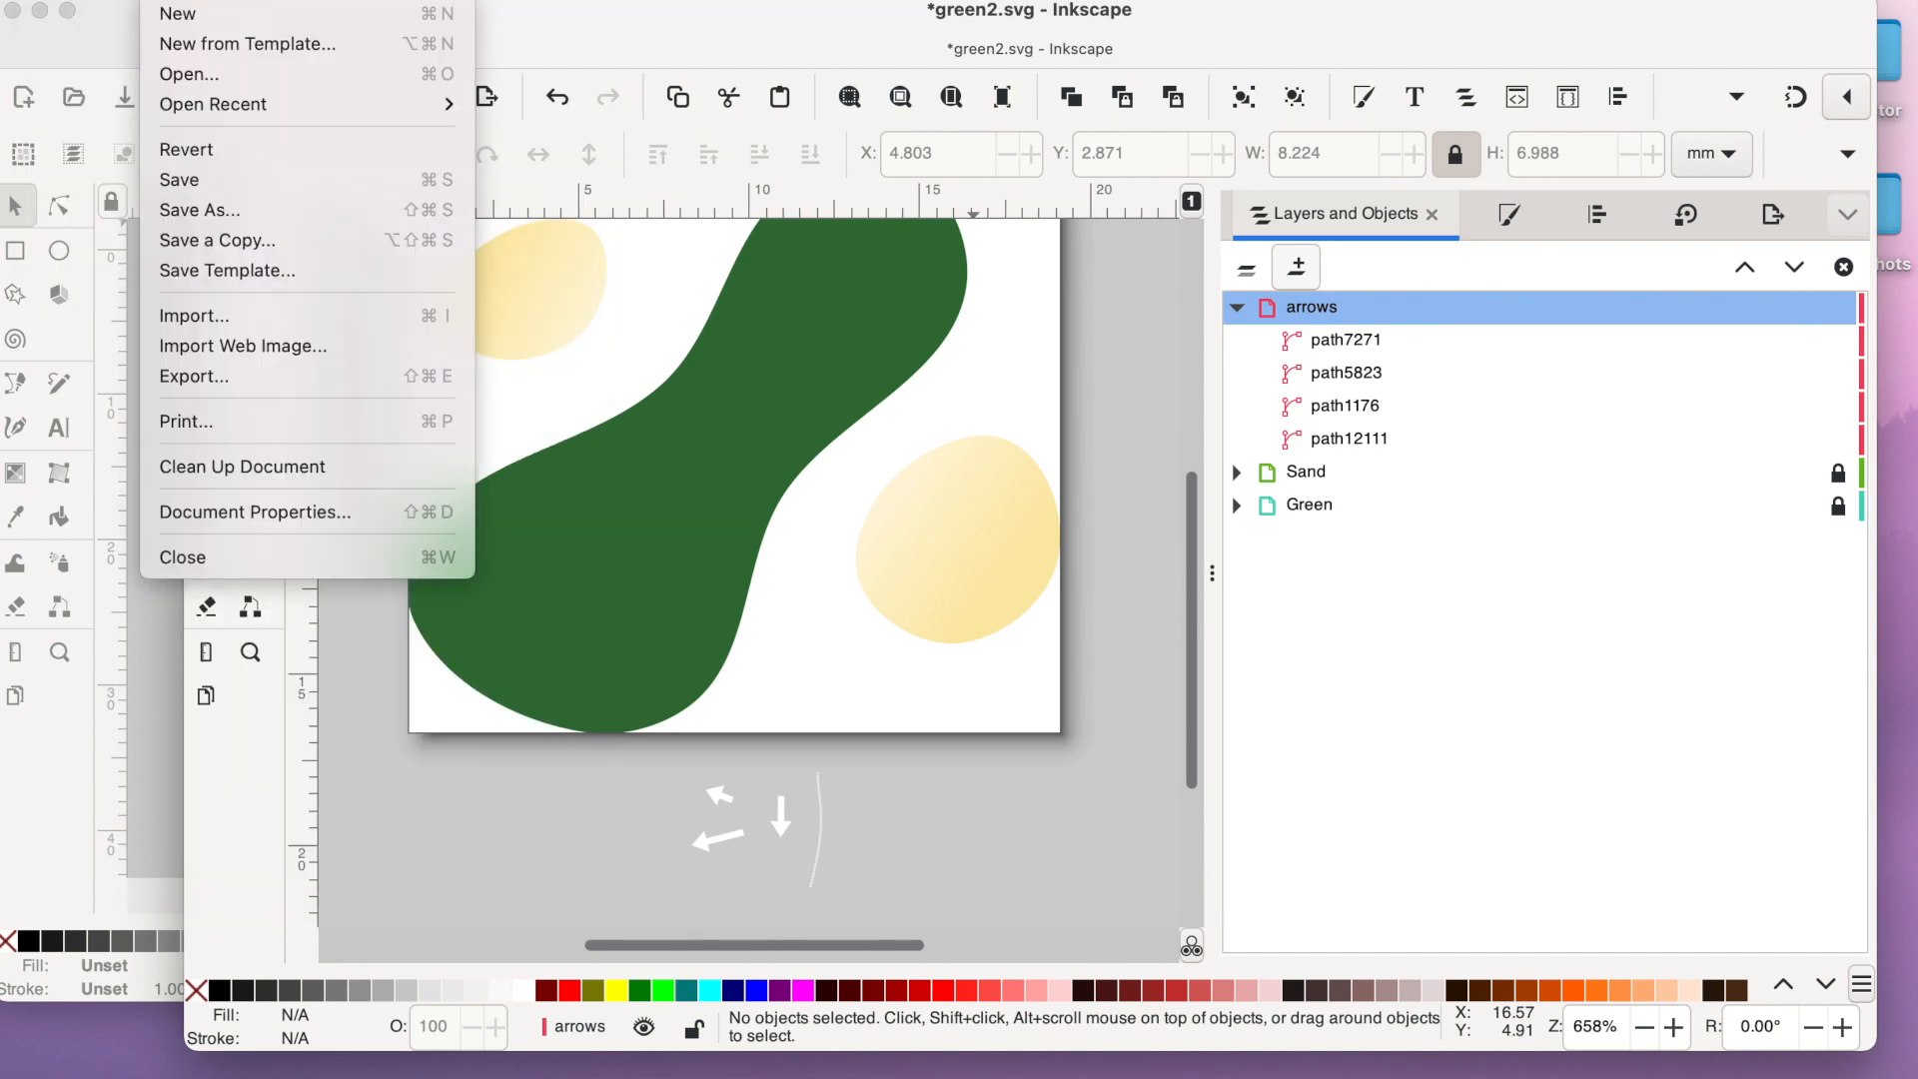
left_click(196, 315)
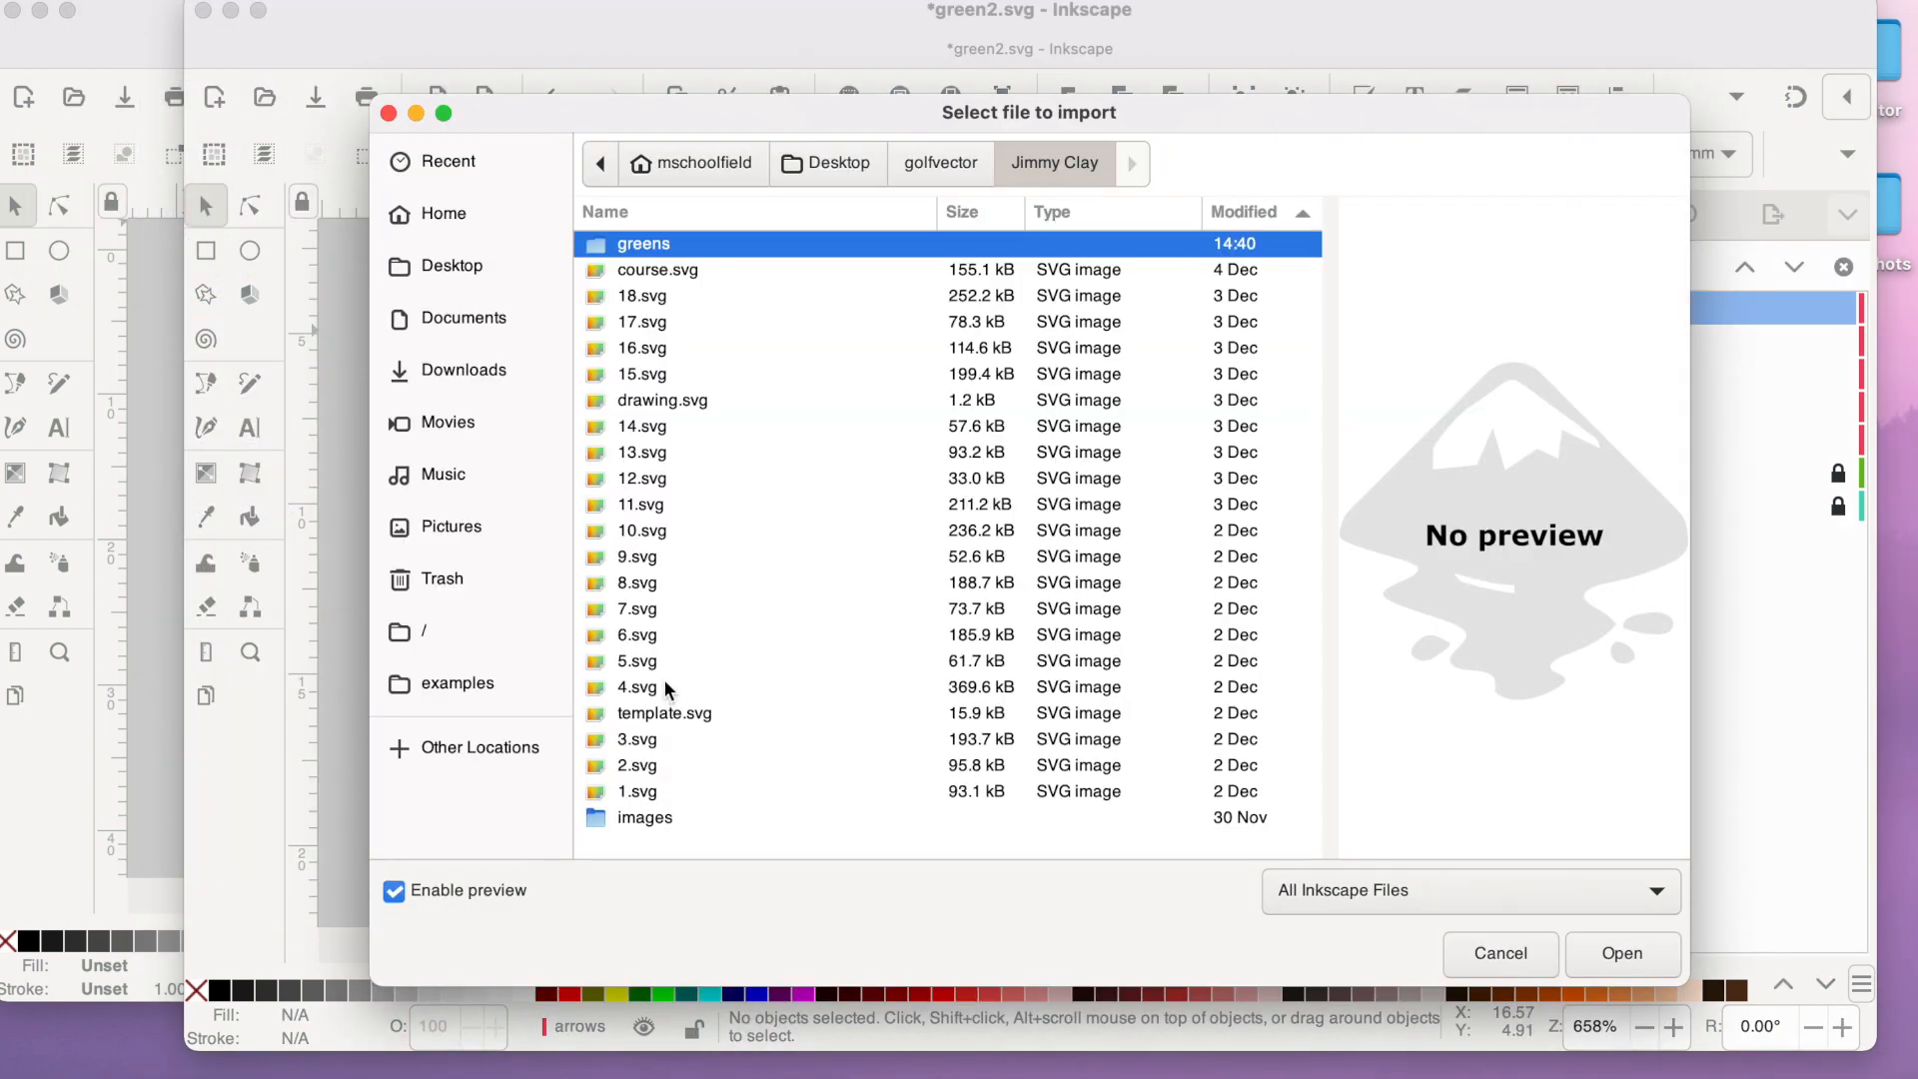
double_click(663, 246)
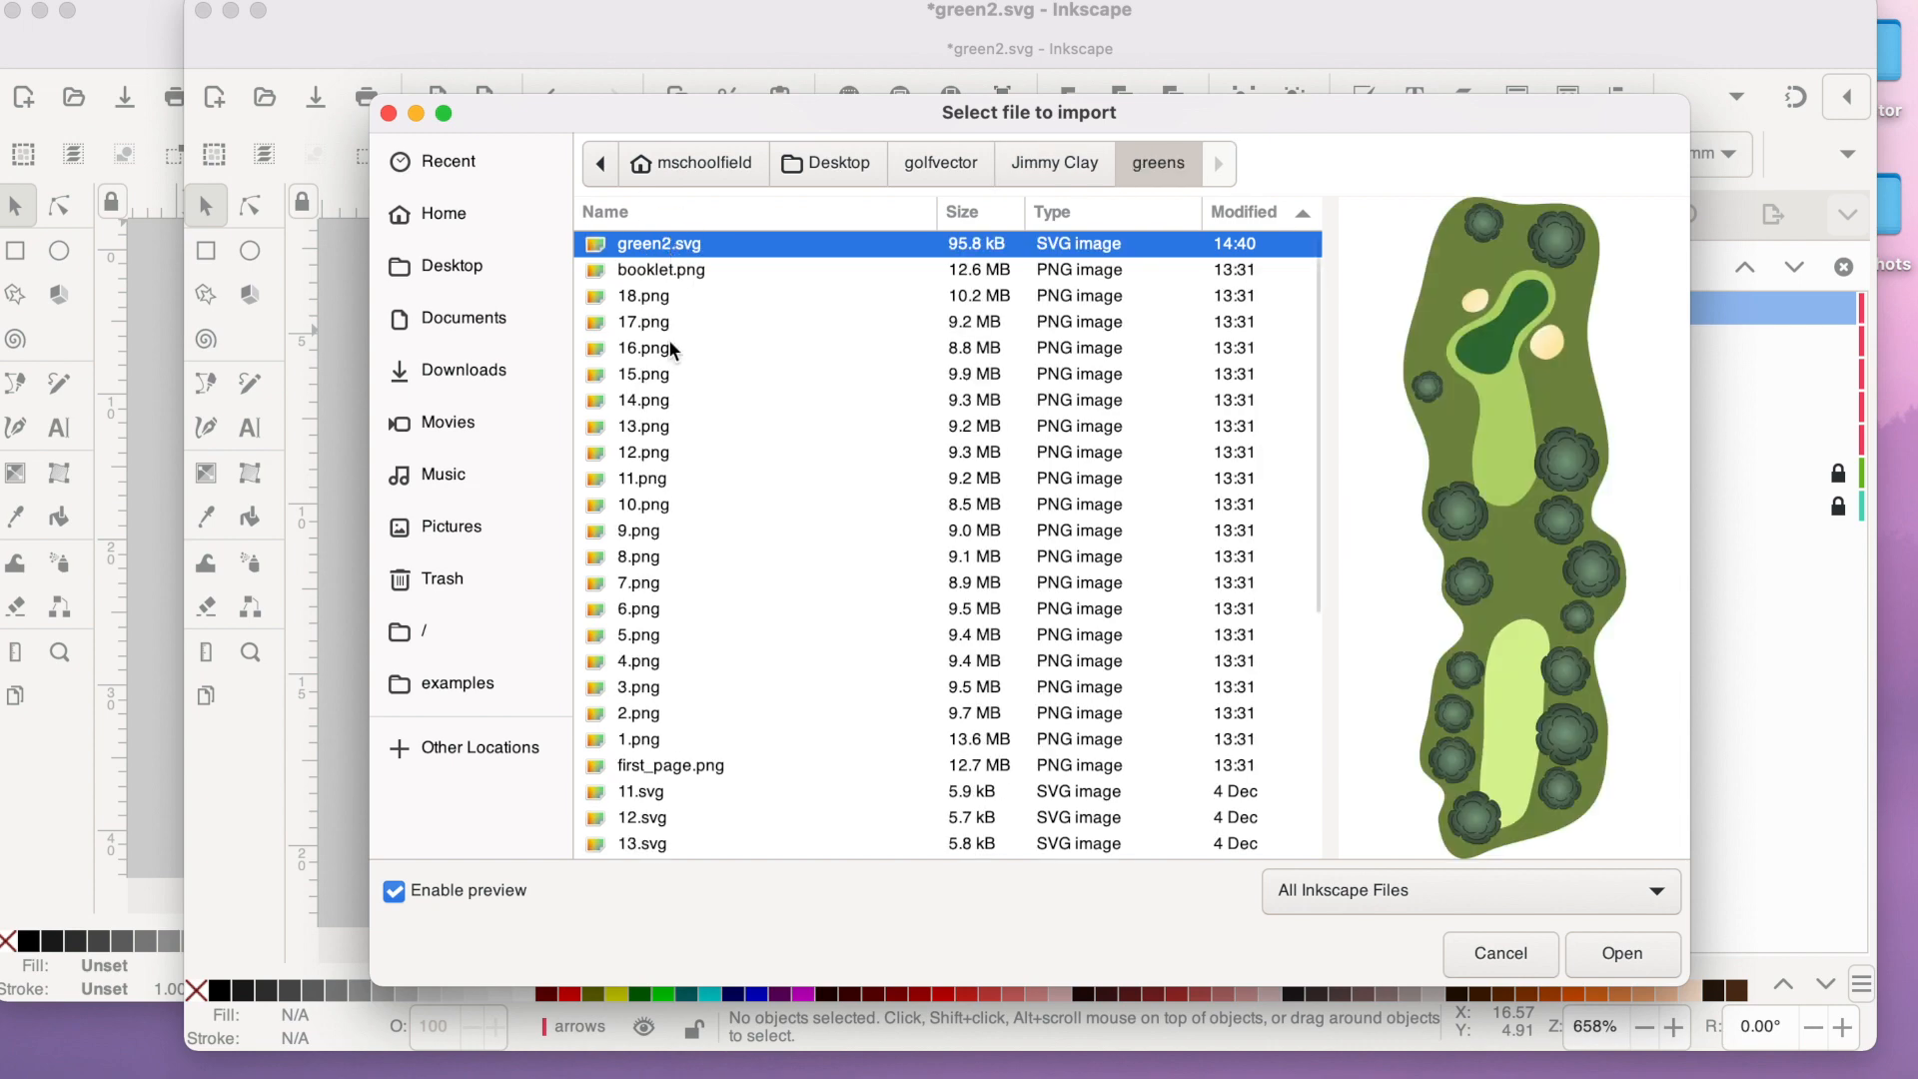
left_click(640, 714)
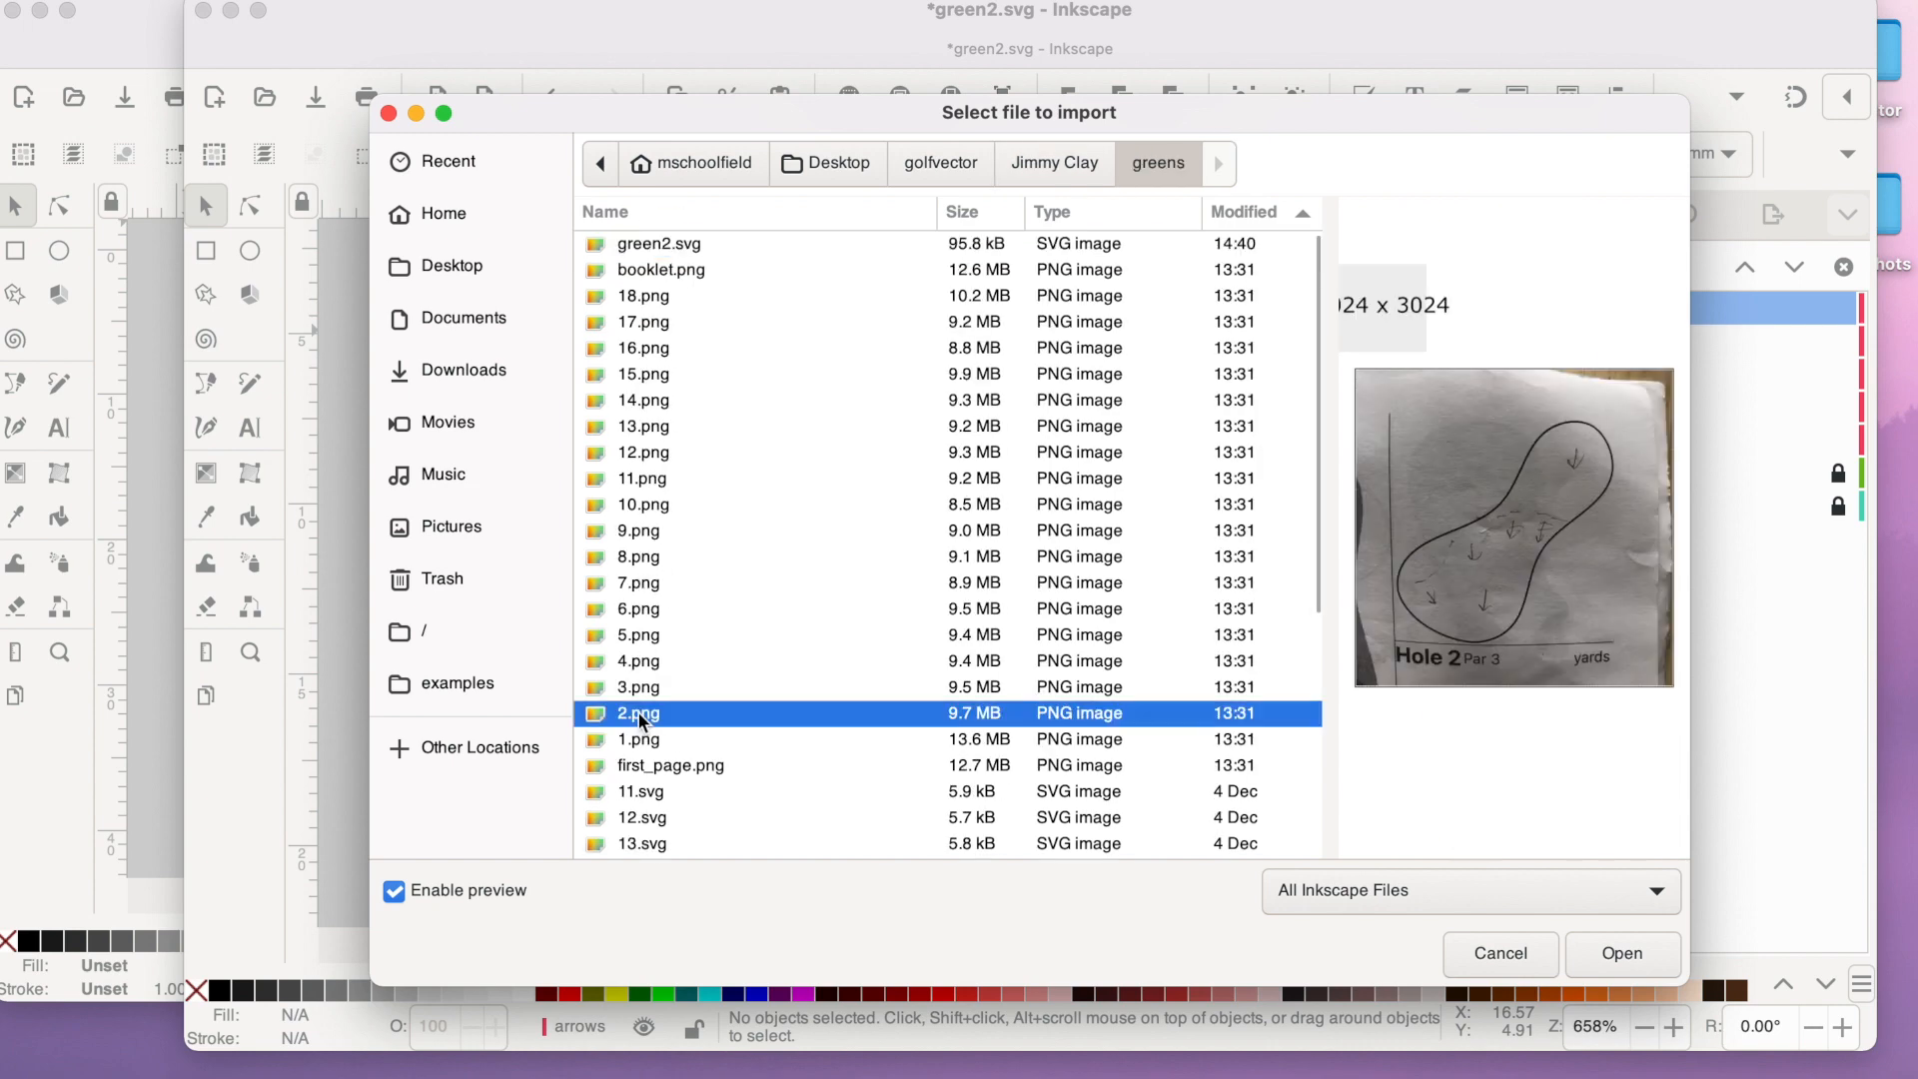
left_click(1598, 961)
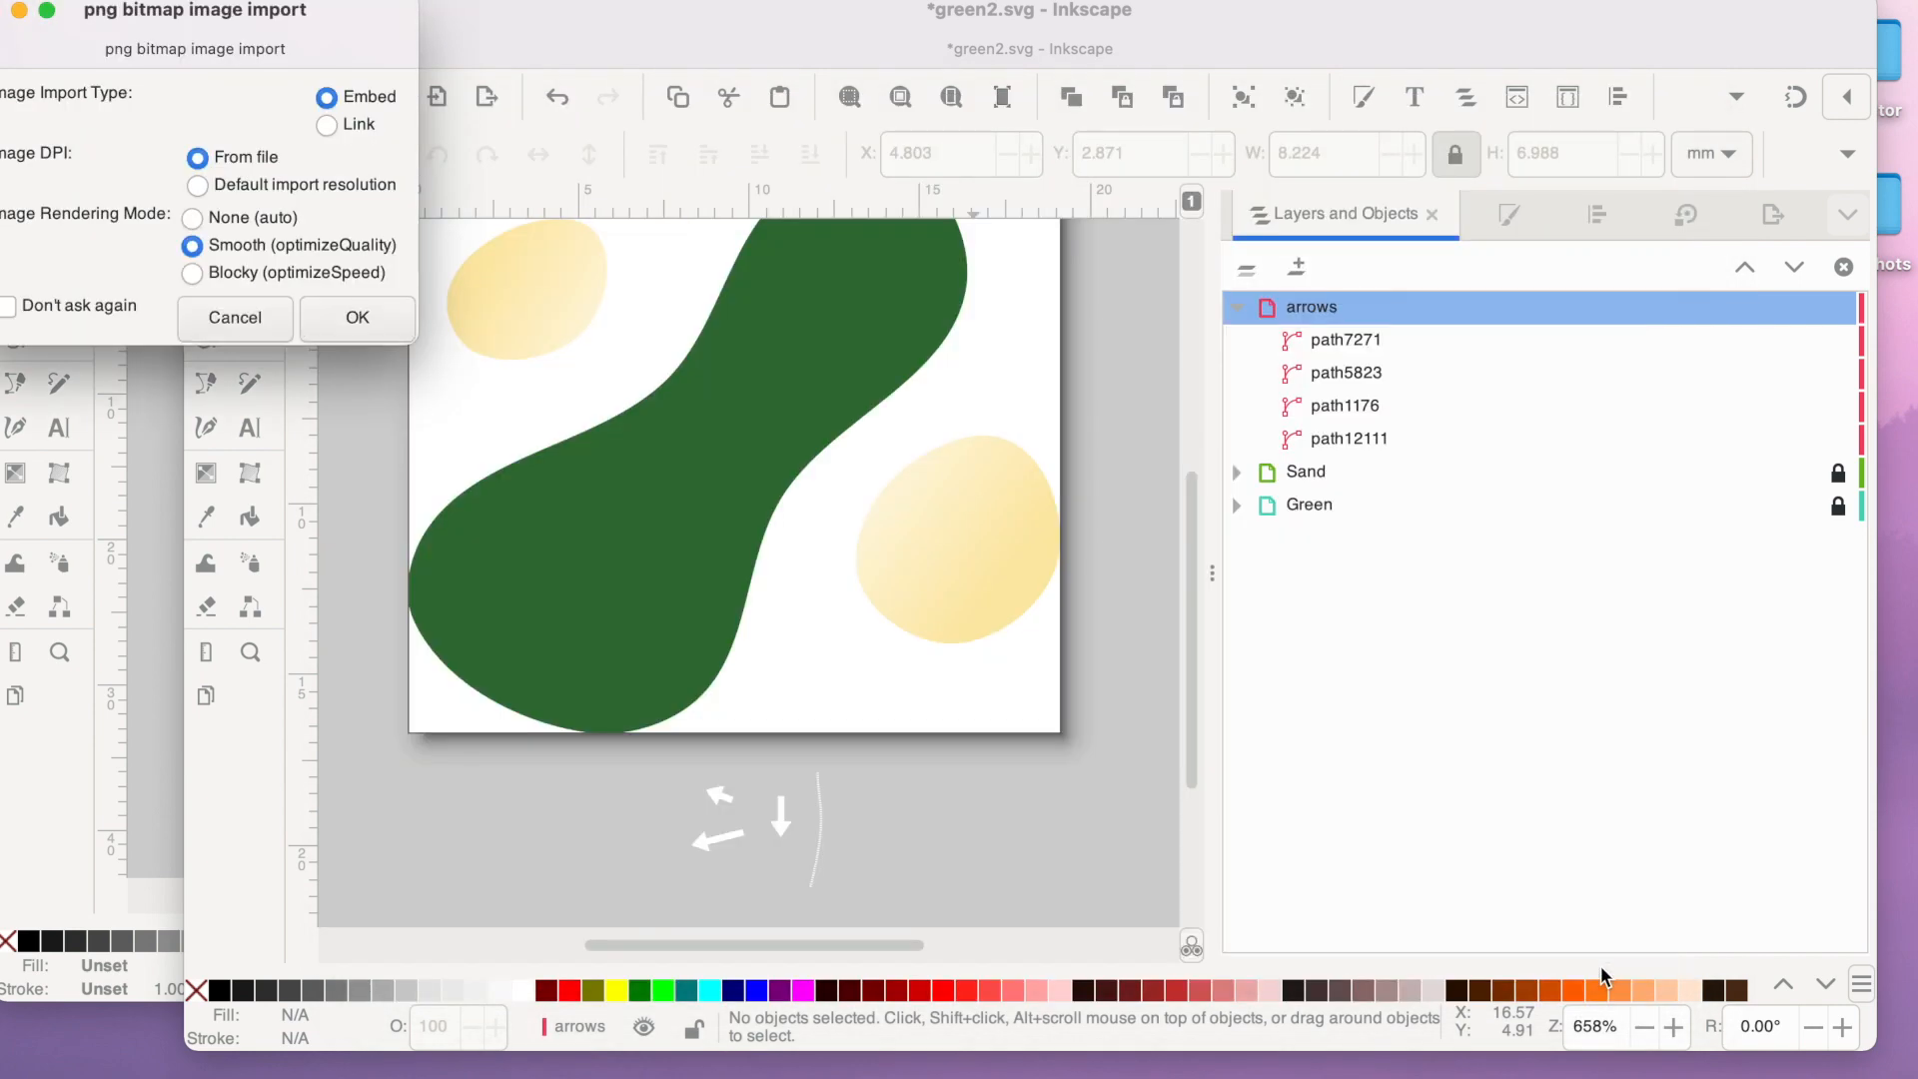
left_click(355, 315)
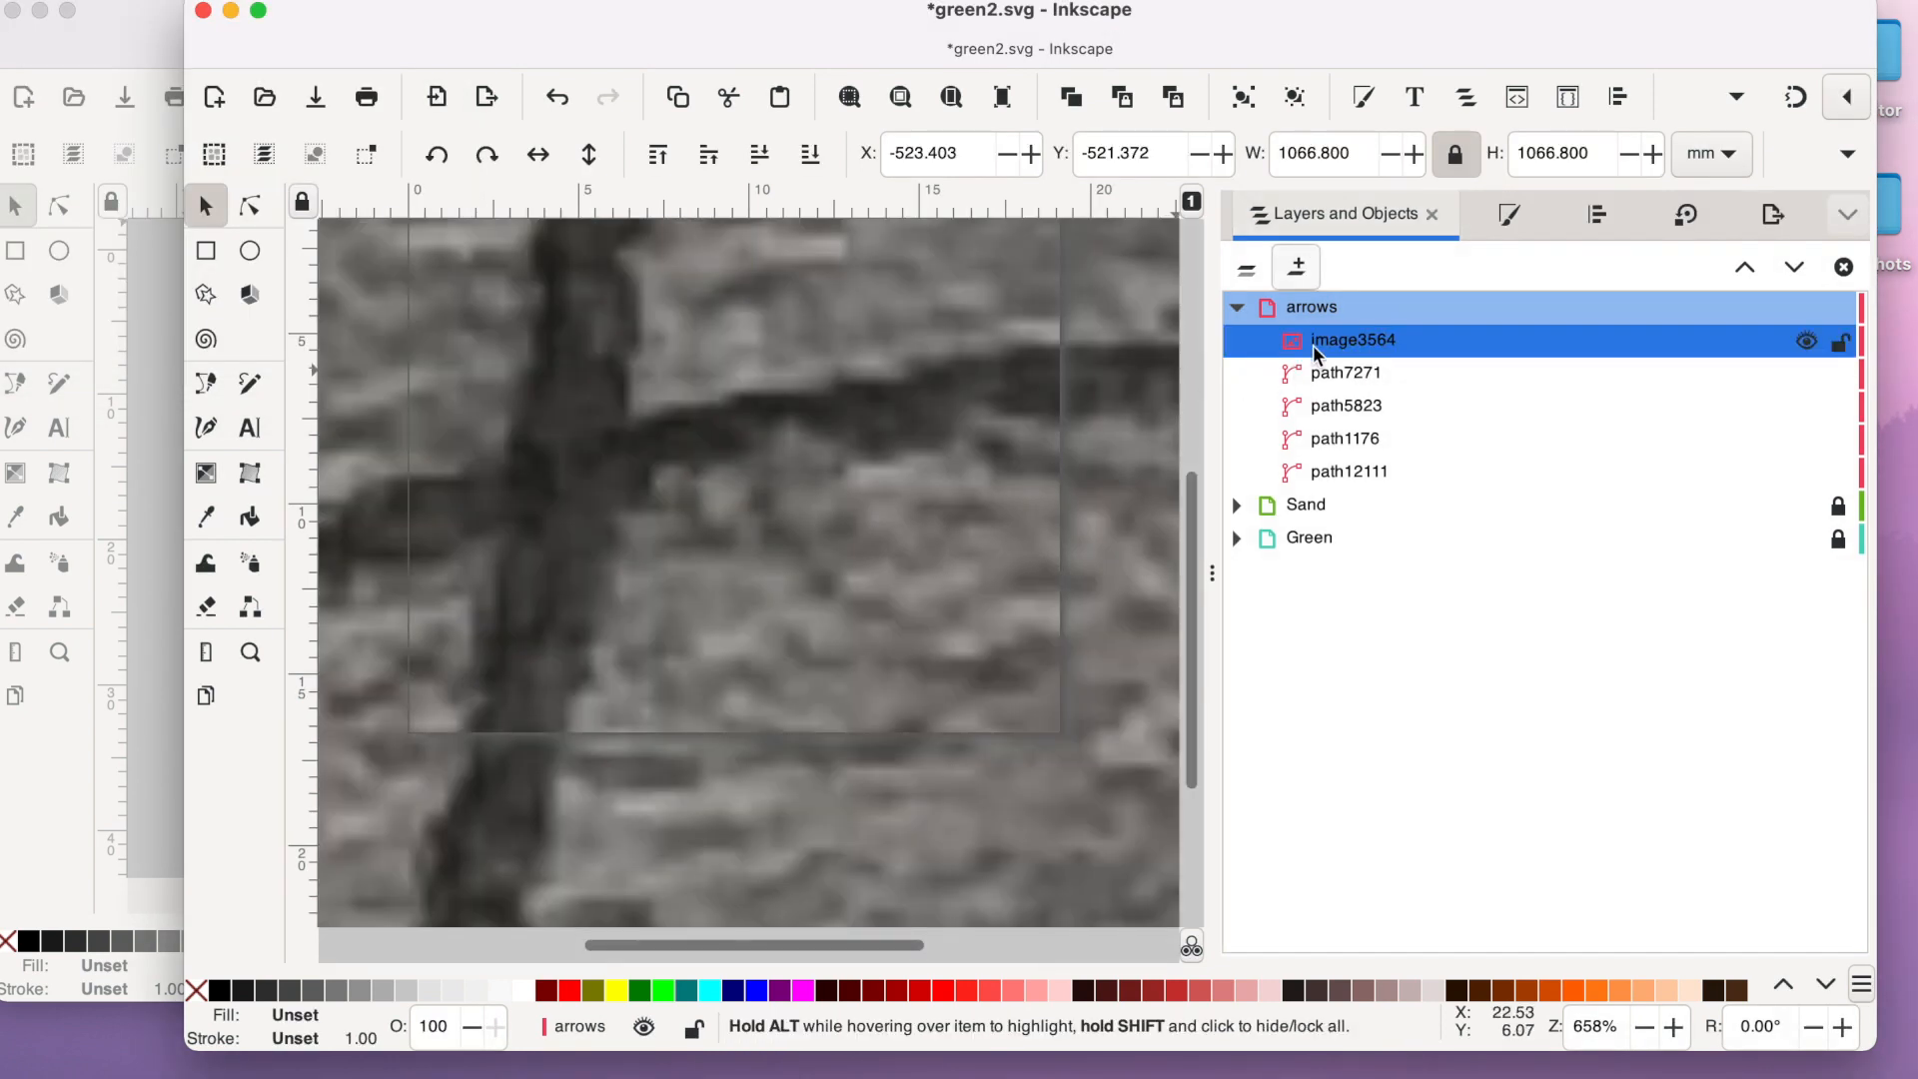
left_click_drag(1313, 341, 1294, 295)
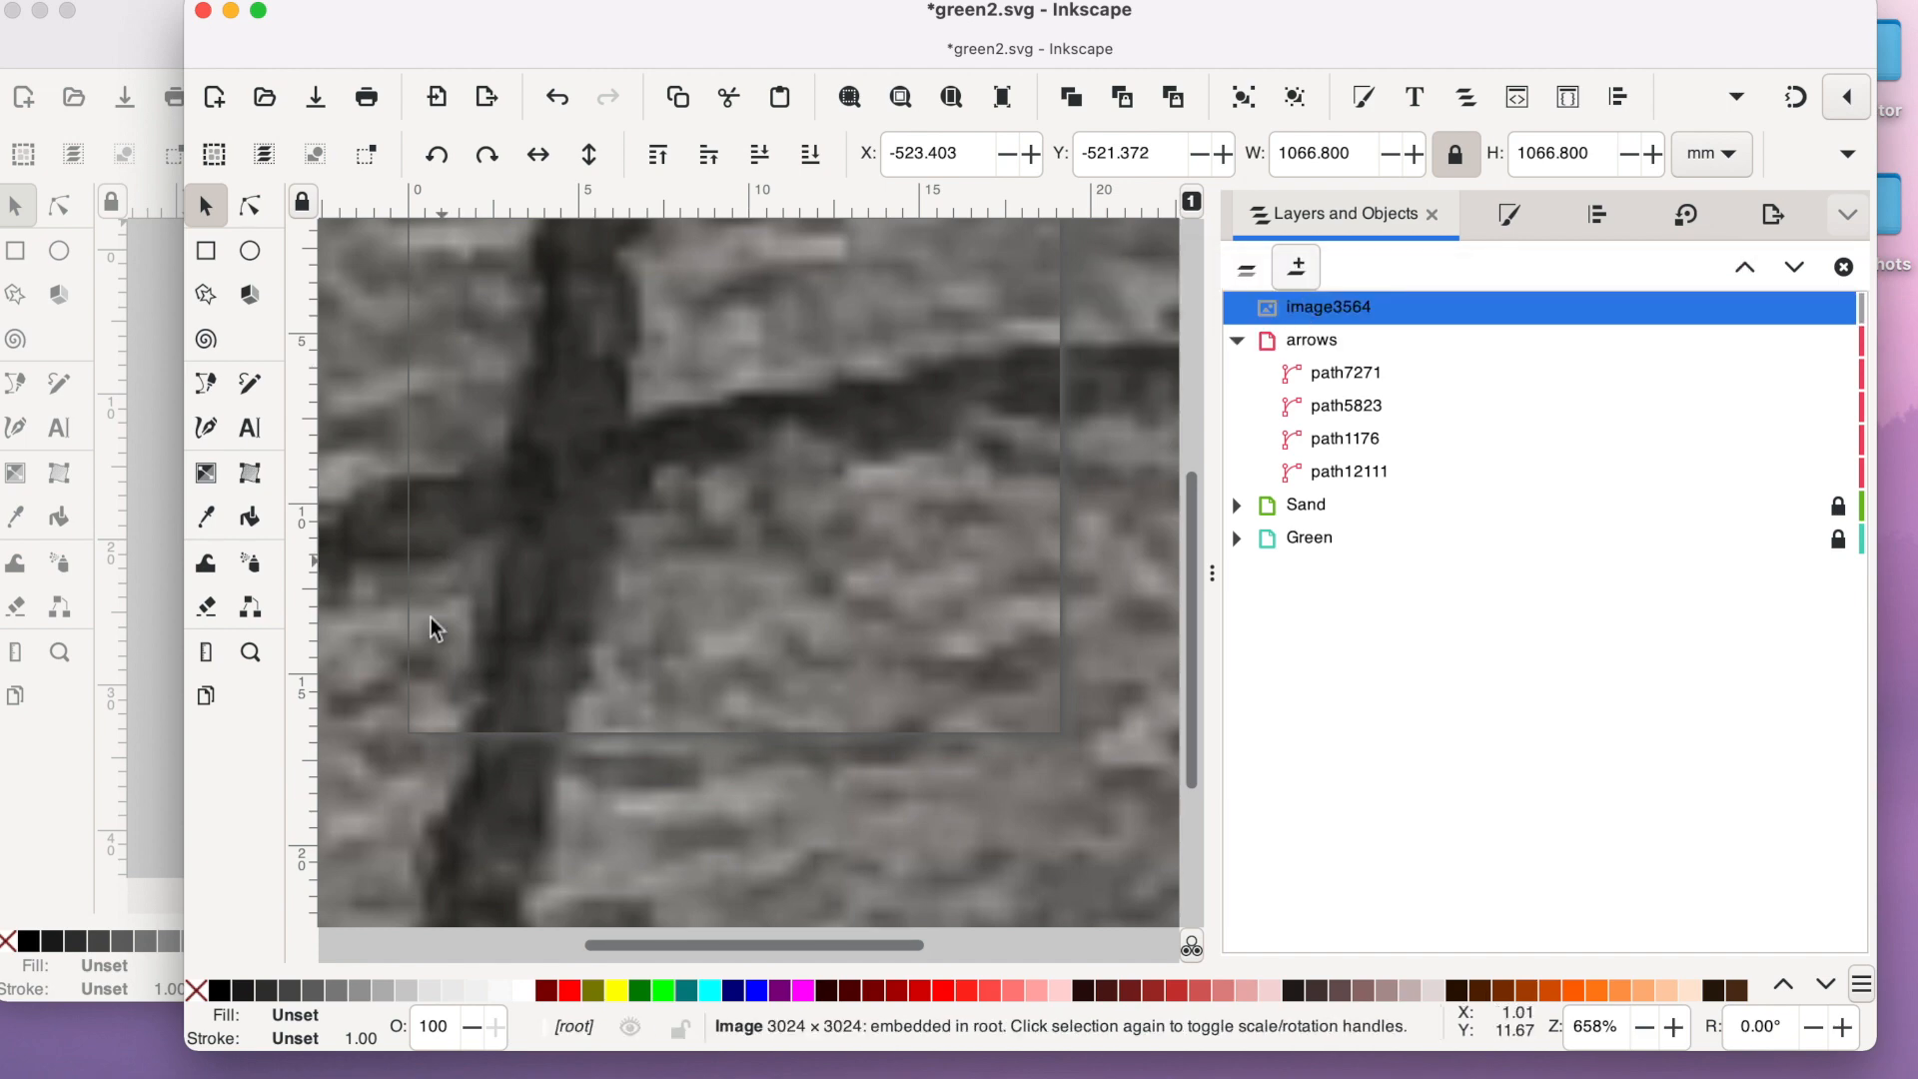
- Scale the imported sketch down to about 27.6 mm square over the page and set its opacity to 50%
left_click(250, 651)
left_click(702, 699, "shift")
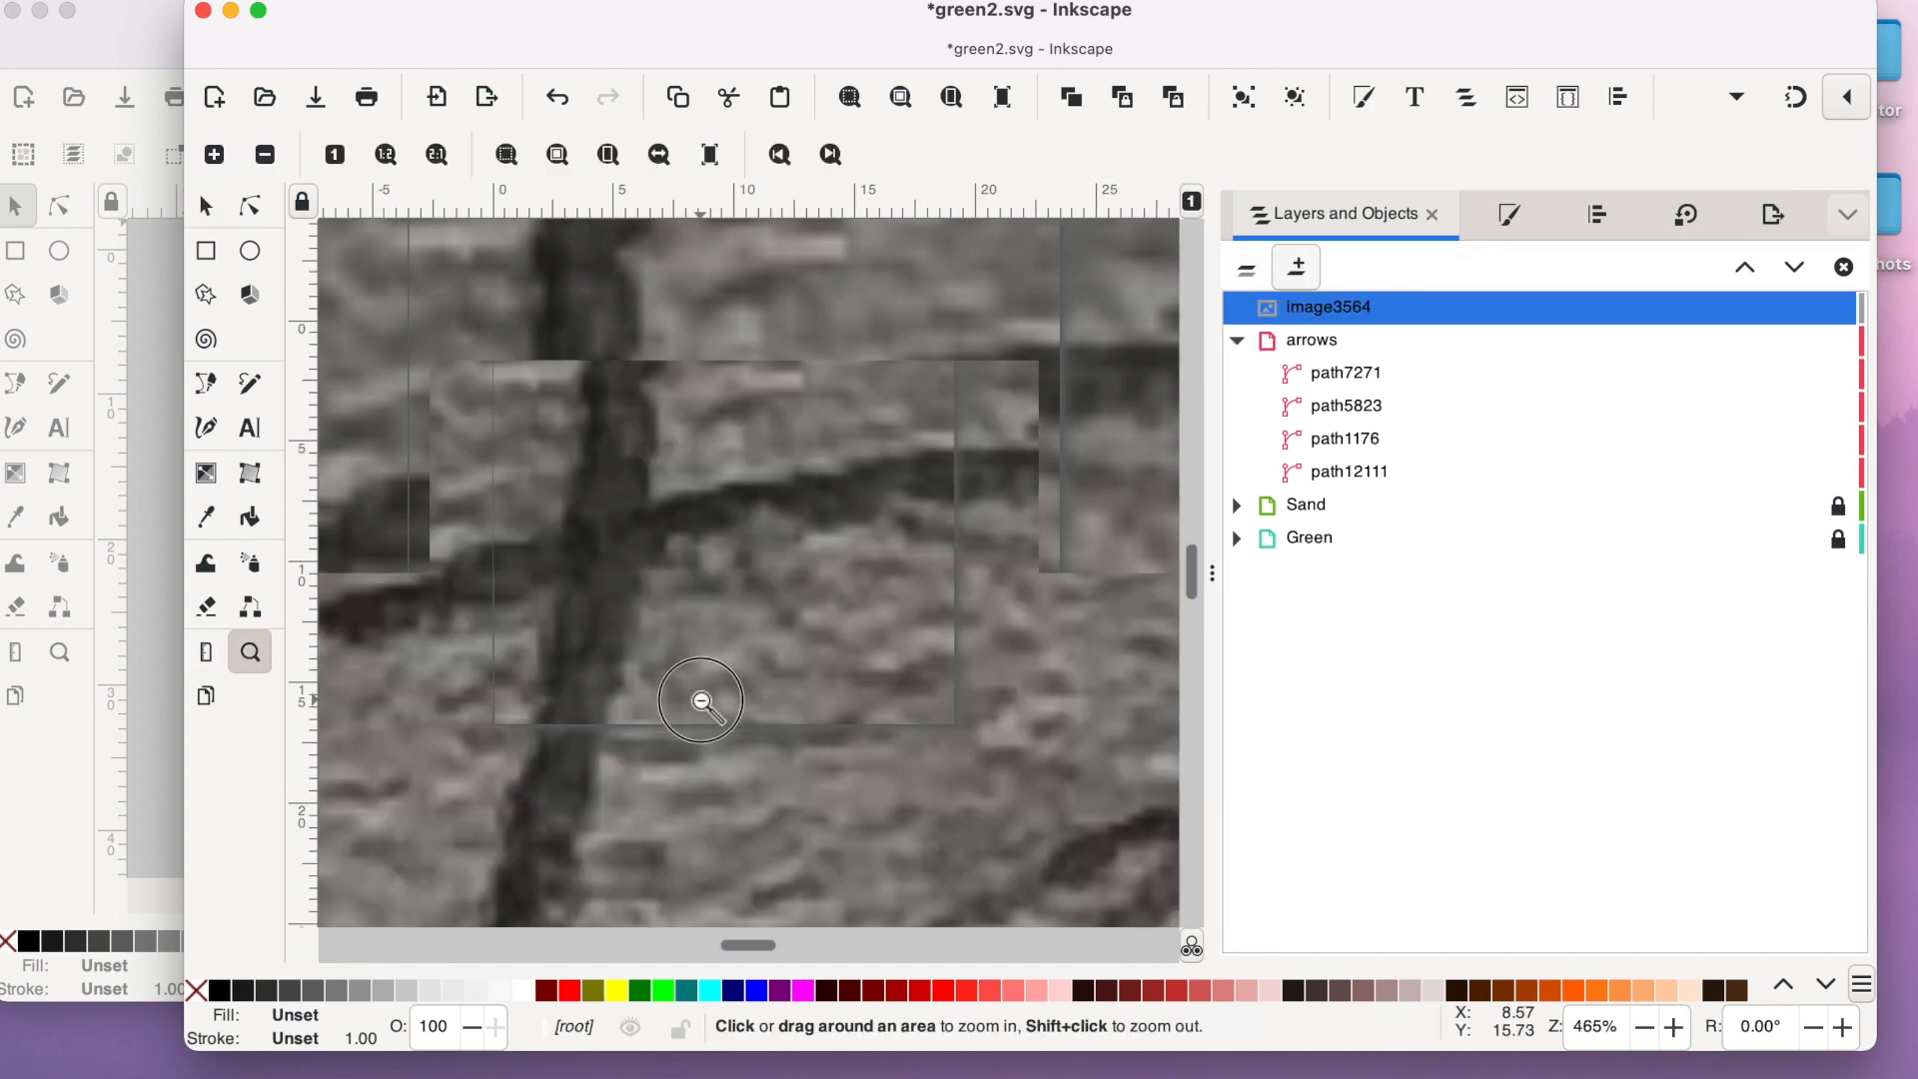
left_click(701, 701, "shift")
left_click(701, 700, "shift")
left_click(701, 701, "shift")
left_click(701, 700, "shift")
left_click(701, 700, "shift")
left_click(701, 700, "shift")
left_click(701, 701, "shift")
left_click(701, 700, "shift")
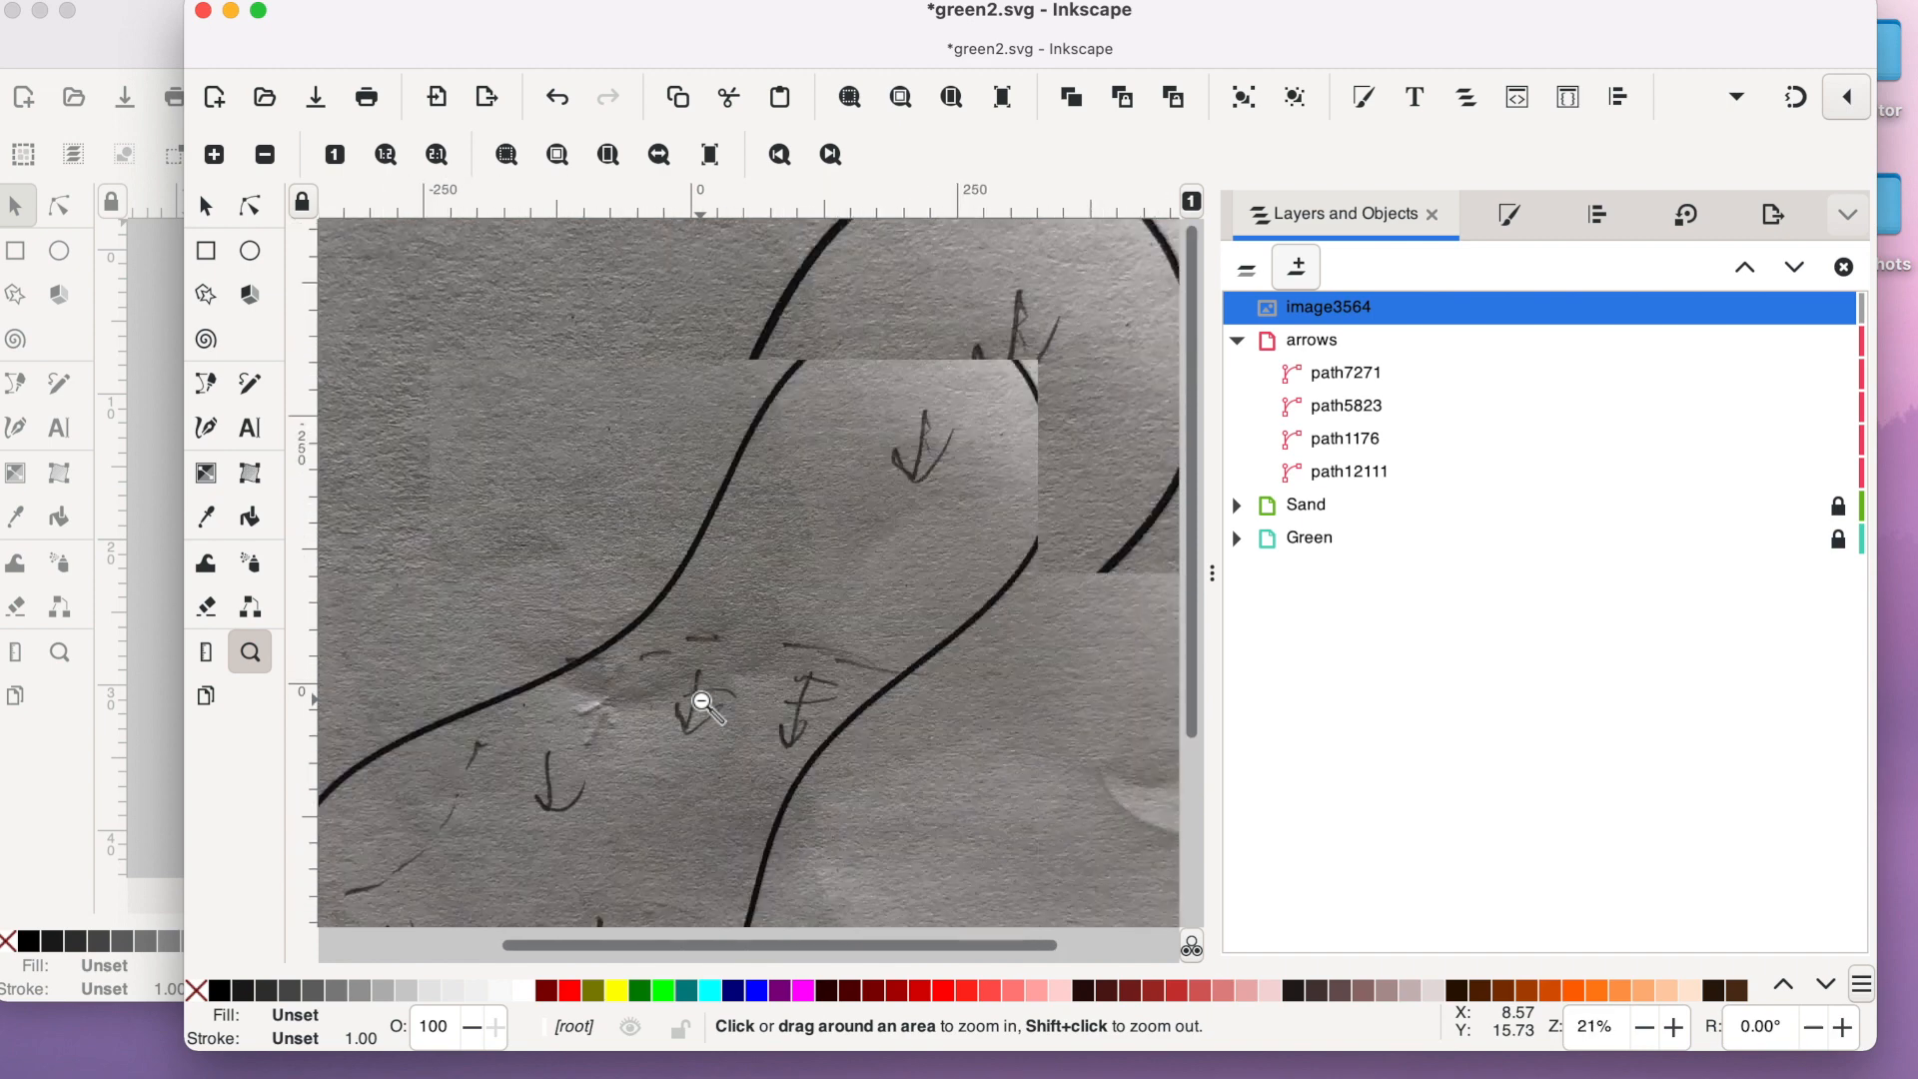
left_click(701, 700, "shift")
left_click(701, 700, "shift")
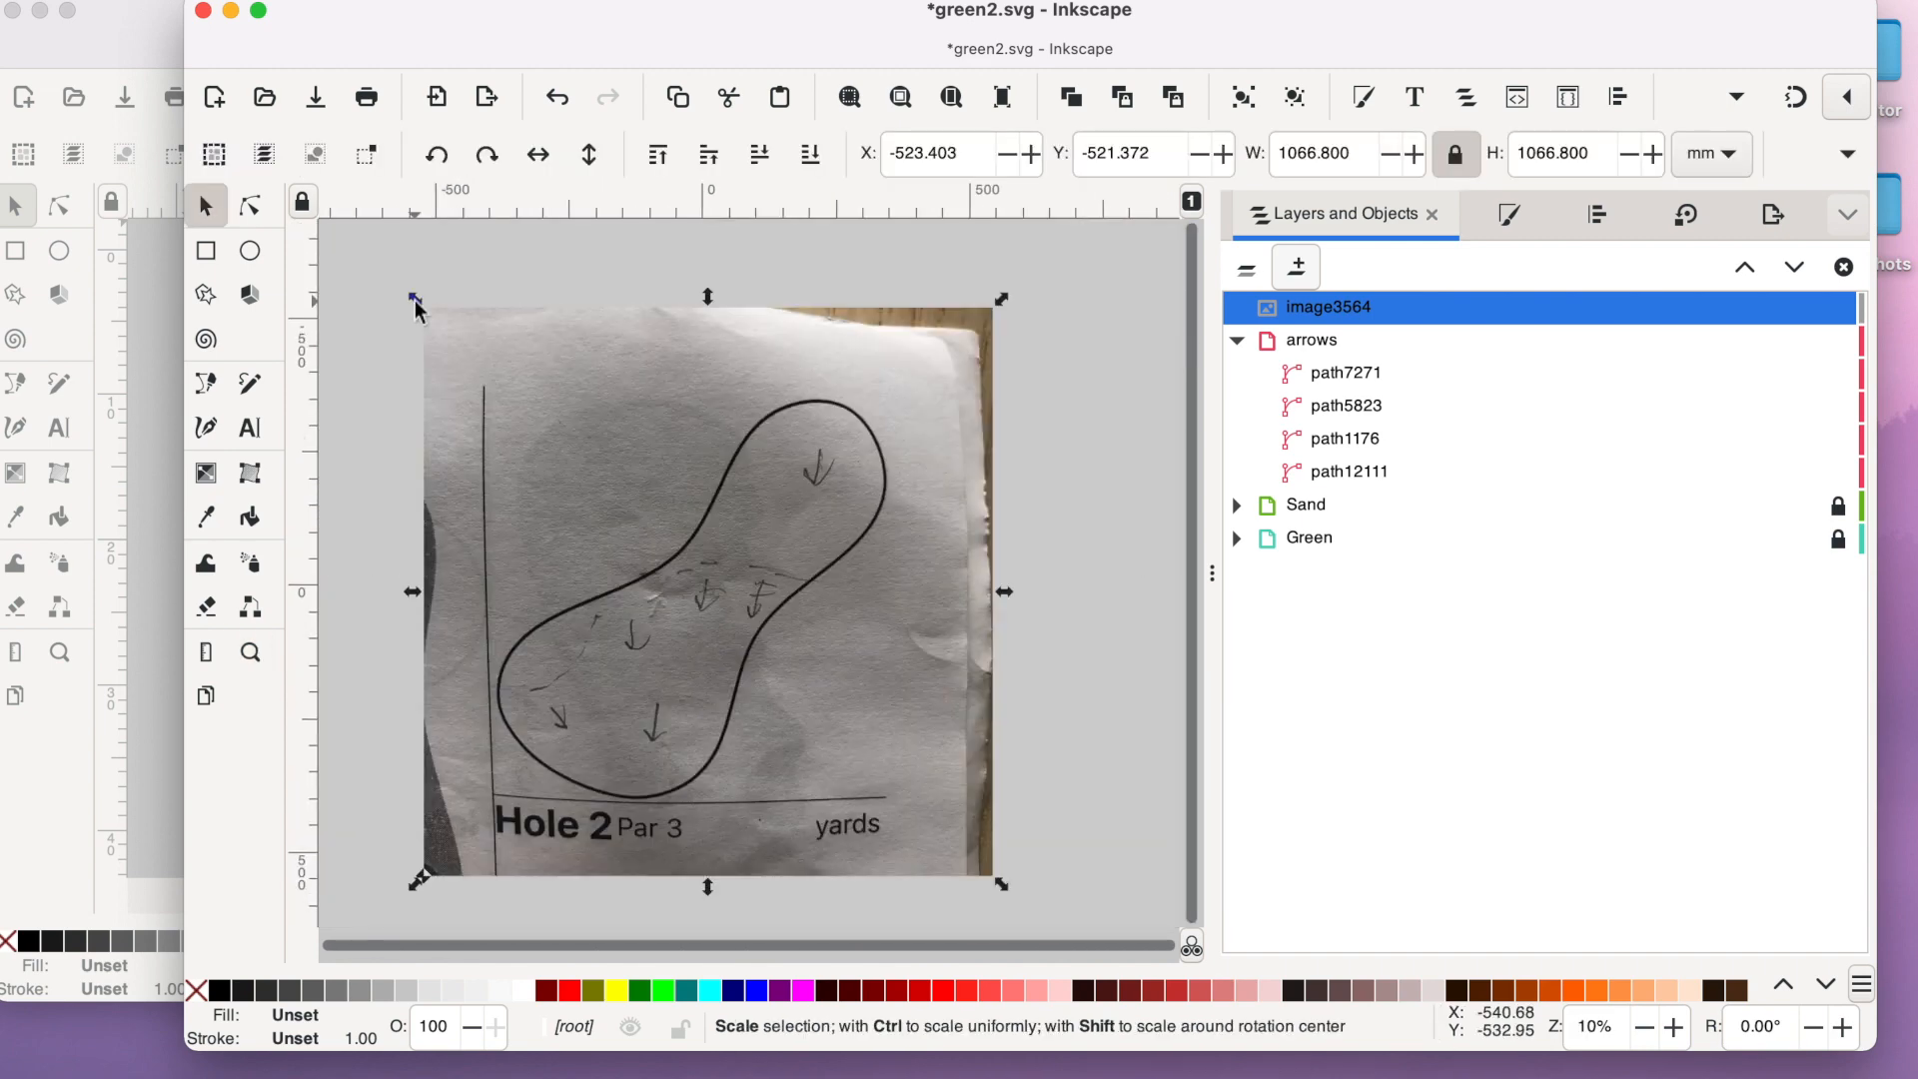
left_click_drag(417, 305, 854, 759)
left_click_drag(697, 390, 860, 551)
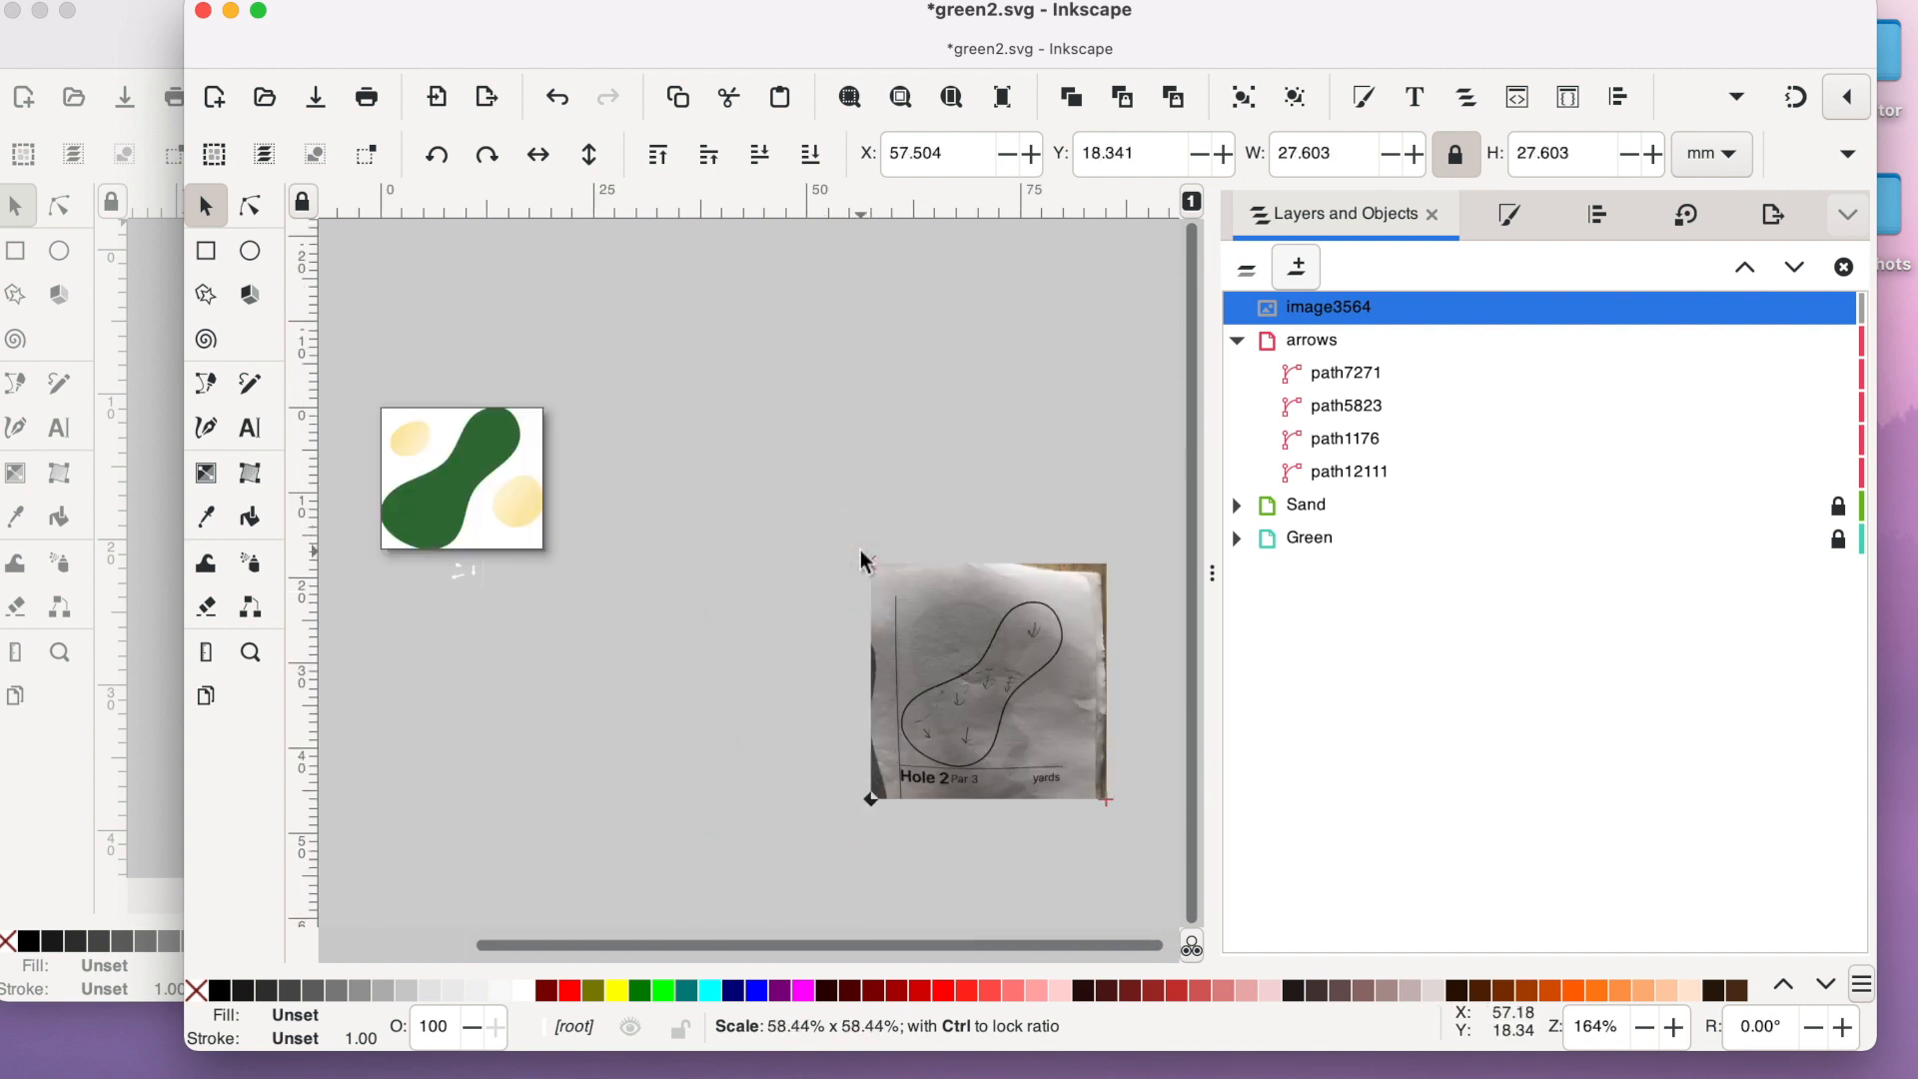
left_click_drag(966, 655, 451, 468)
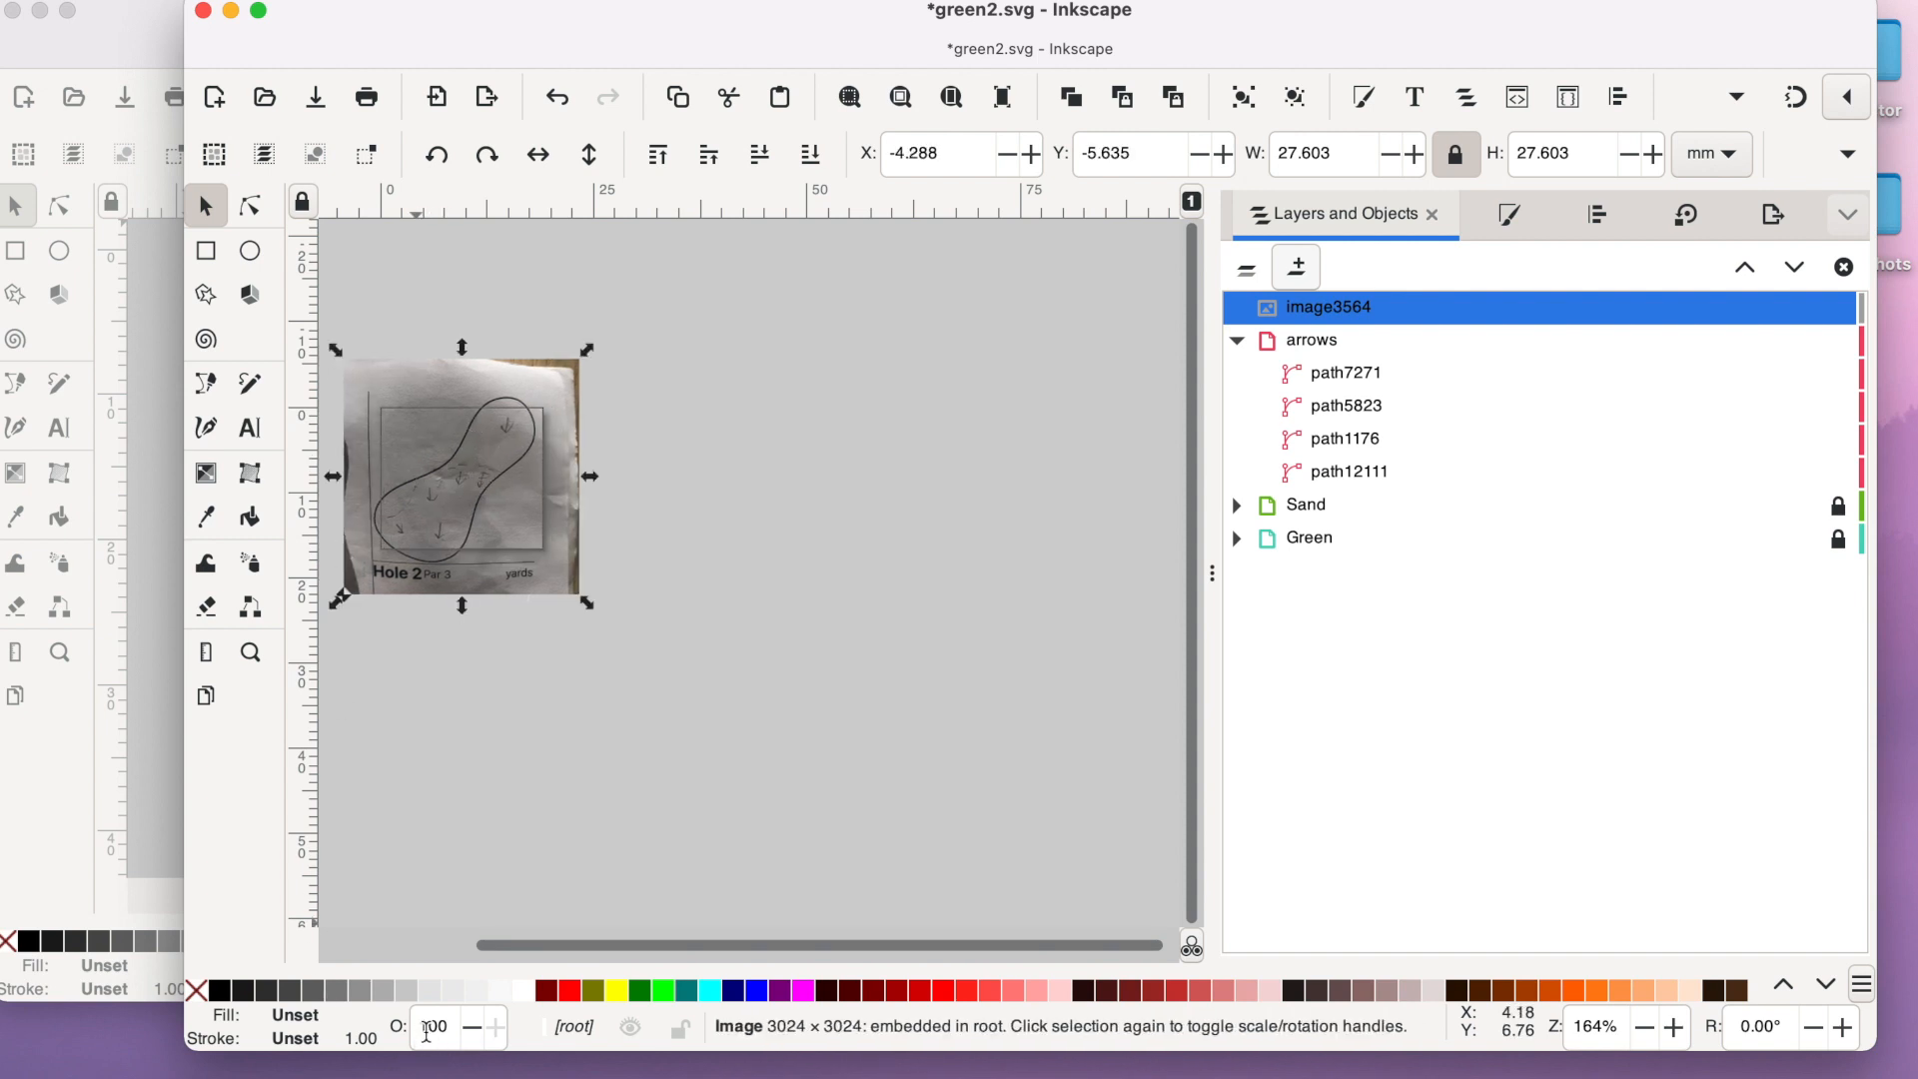
left_click_drag(434, 1026, 355, 1039)
key("Return")
- Resize and shift the sketch so its outline matches the green, and move the arrows layer above the image
left_click(250, 652)
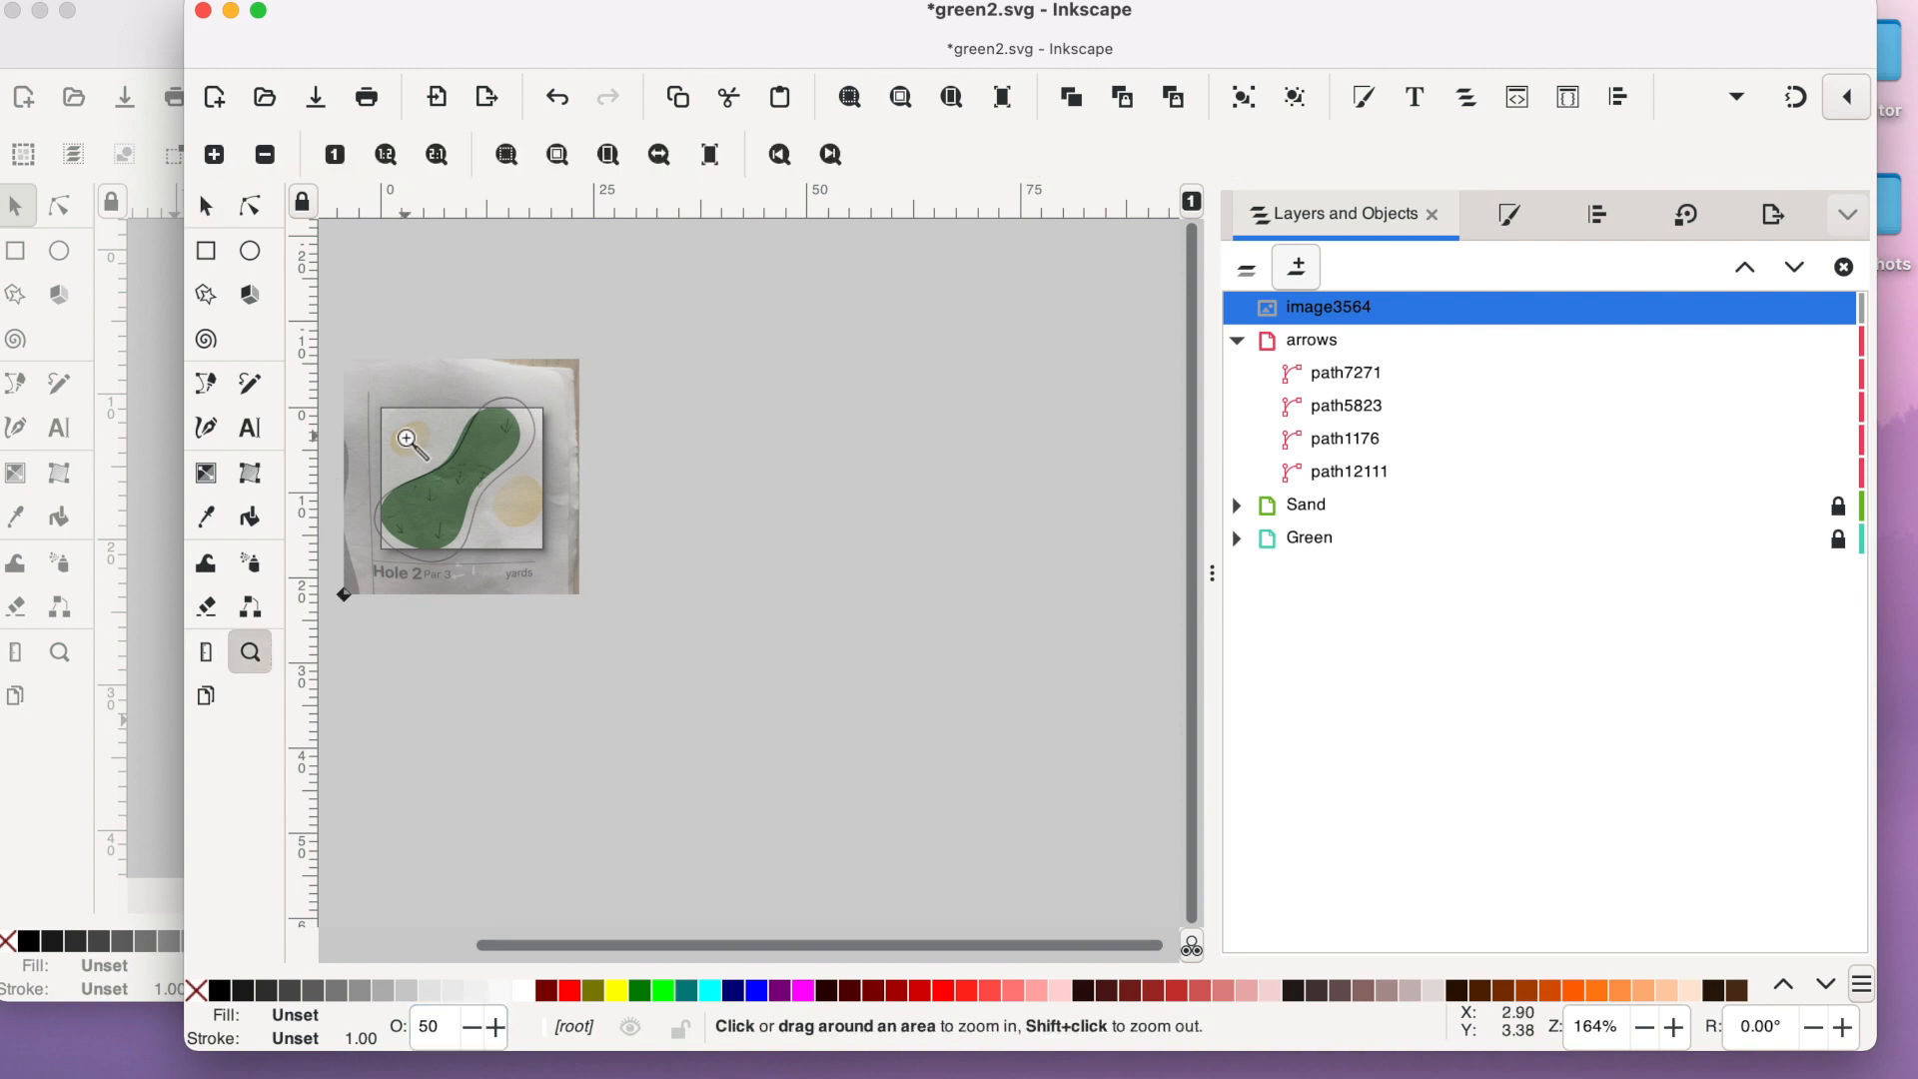
left_click(404, 434)
left_click(562, 636)
left_click_drag(787, 950, 639, 947)
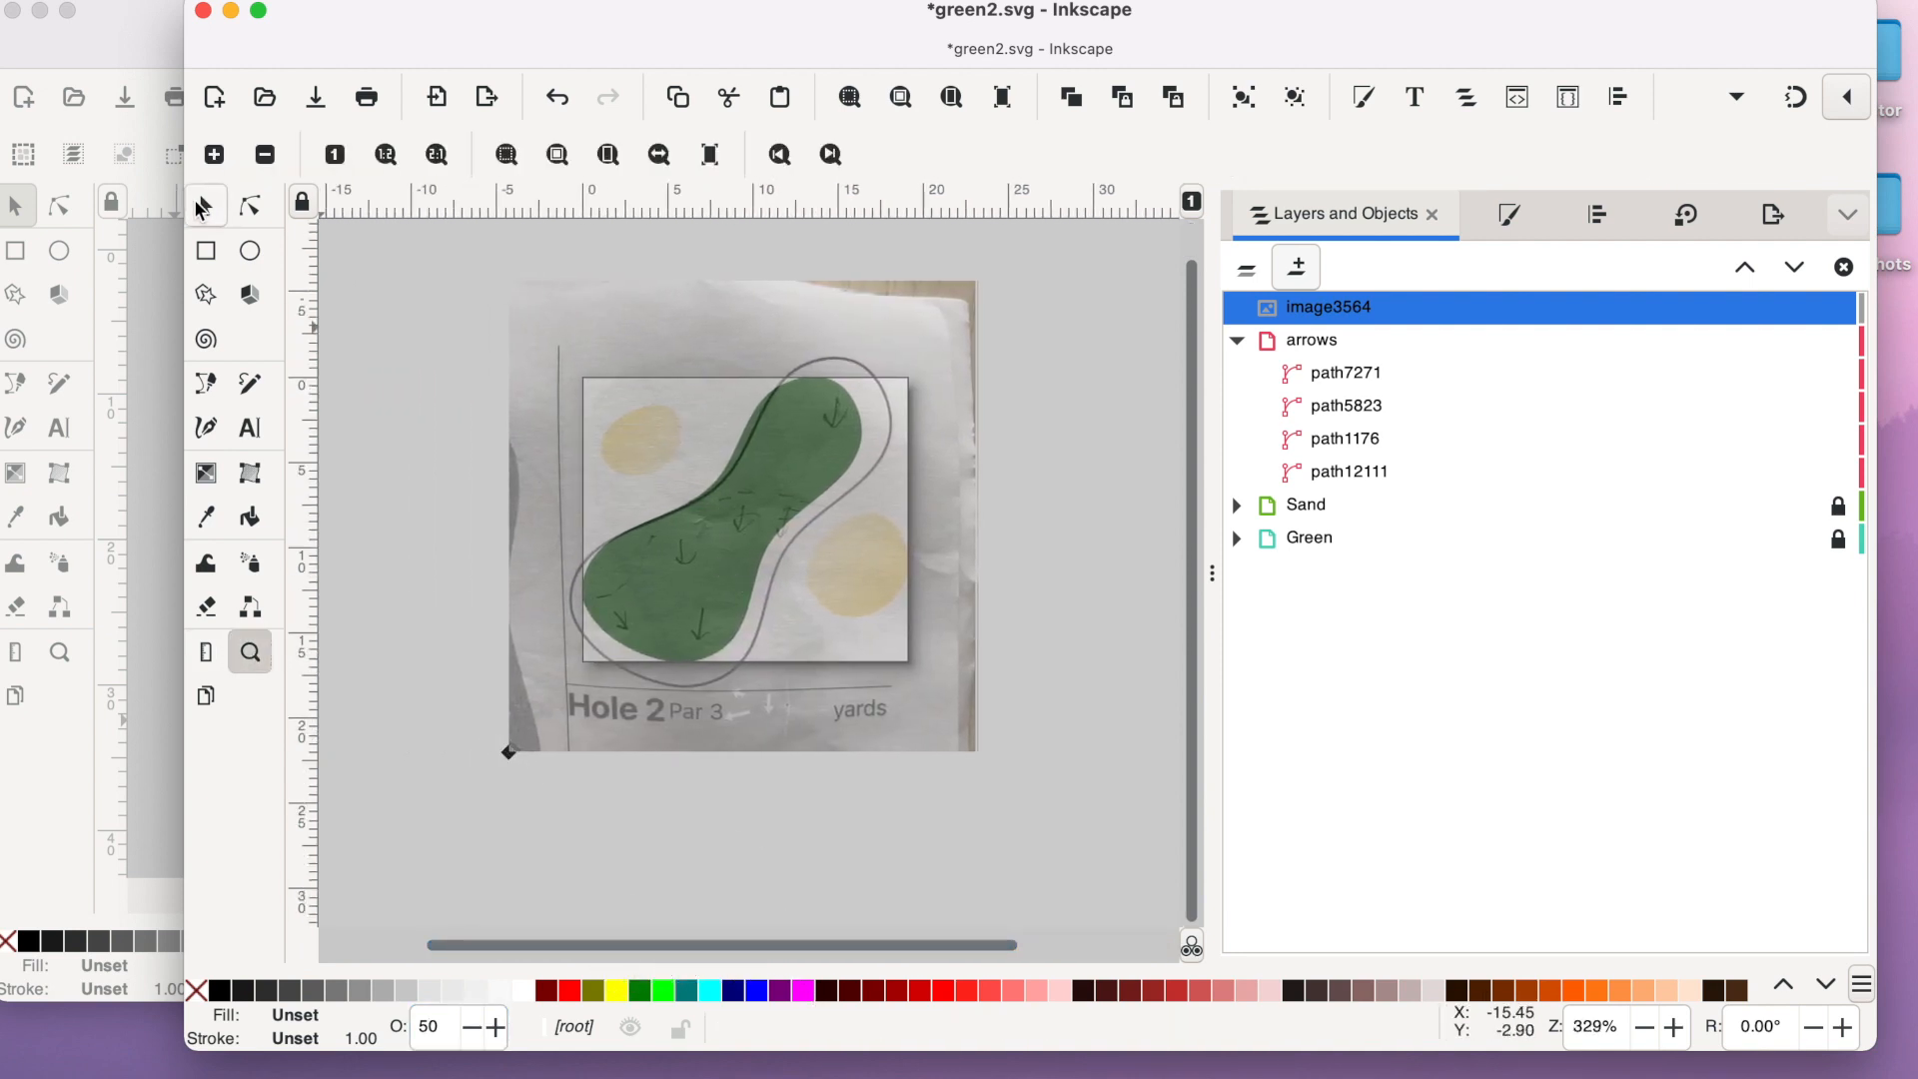
left_click(205, 206)
left_click_drag(505, 758, 559, 681)
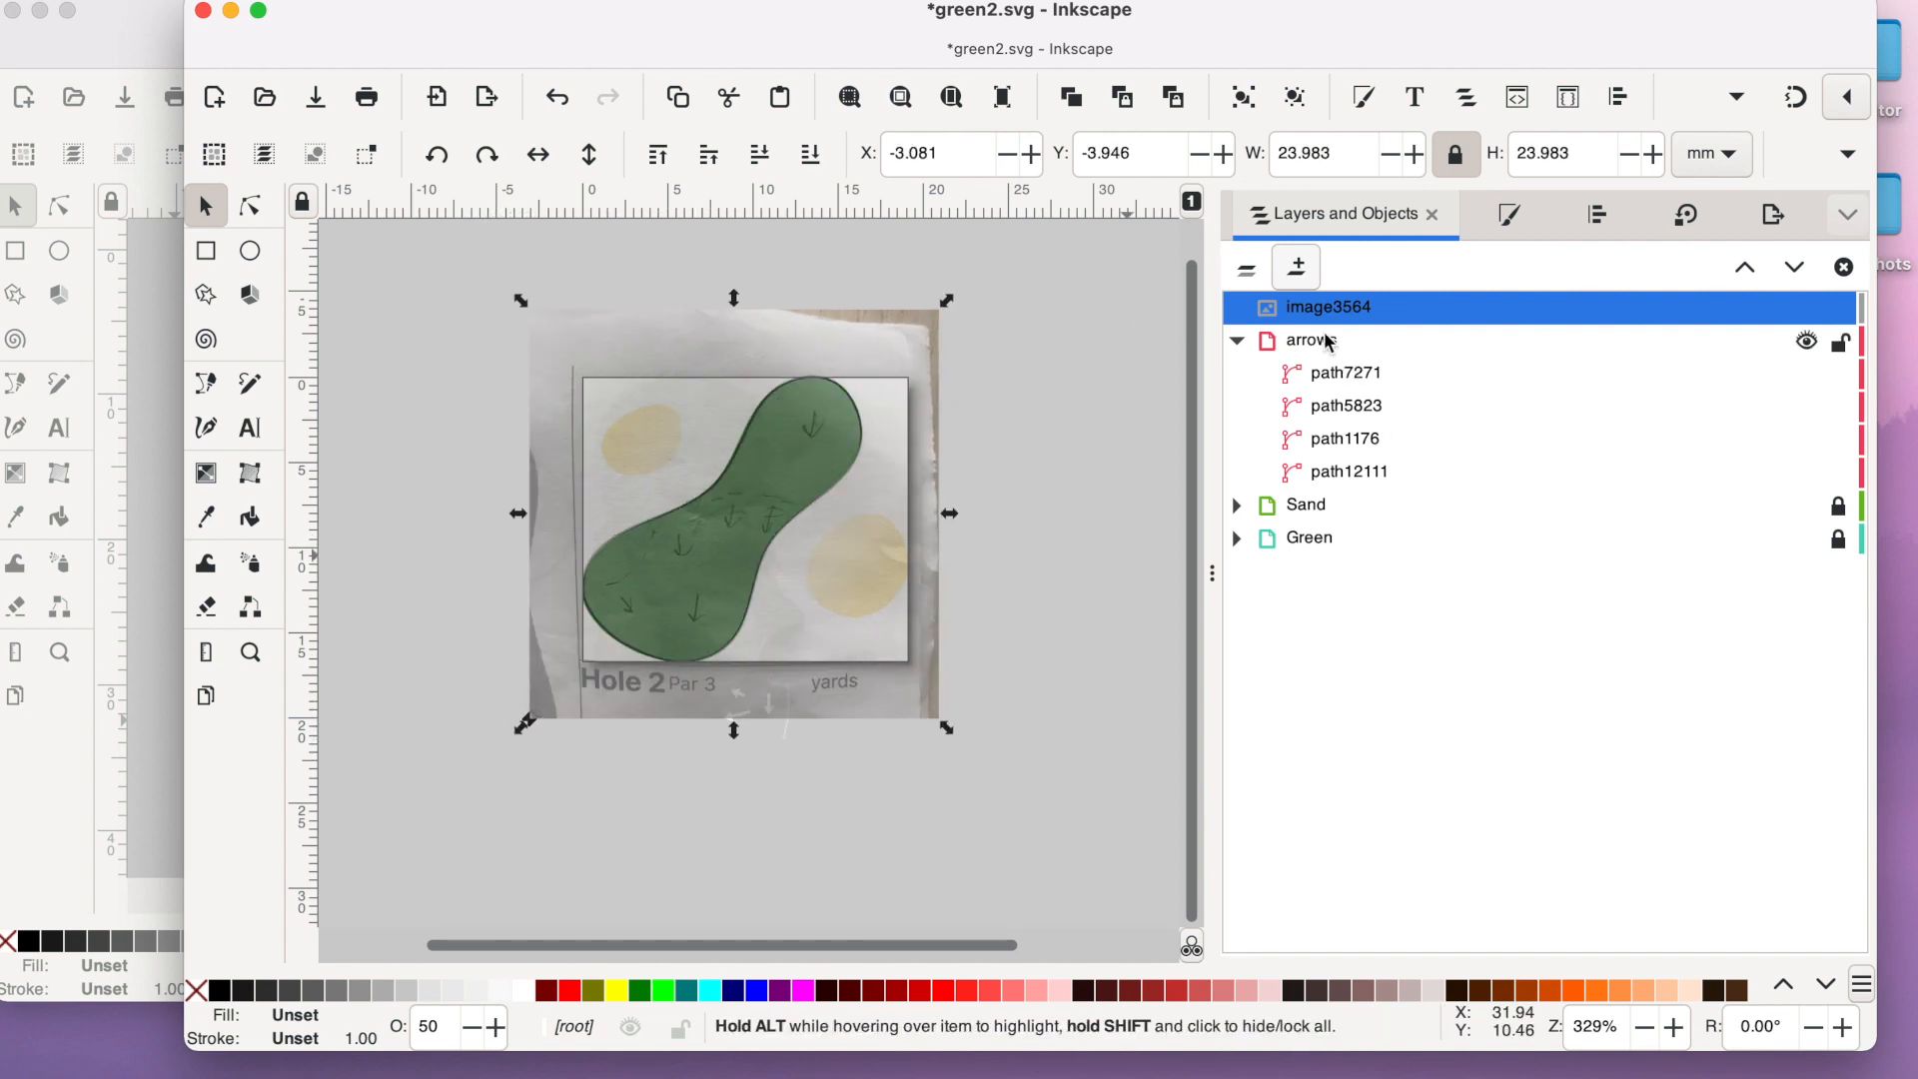
left_click_drag(1308, 340, 1305, 298)
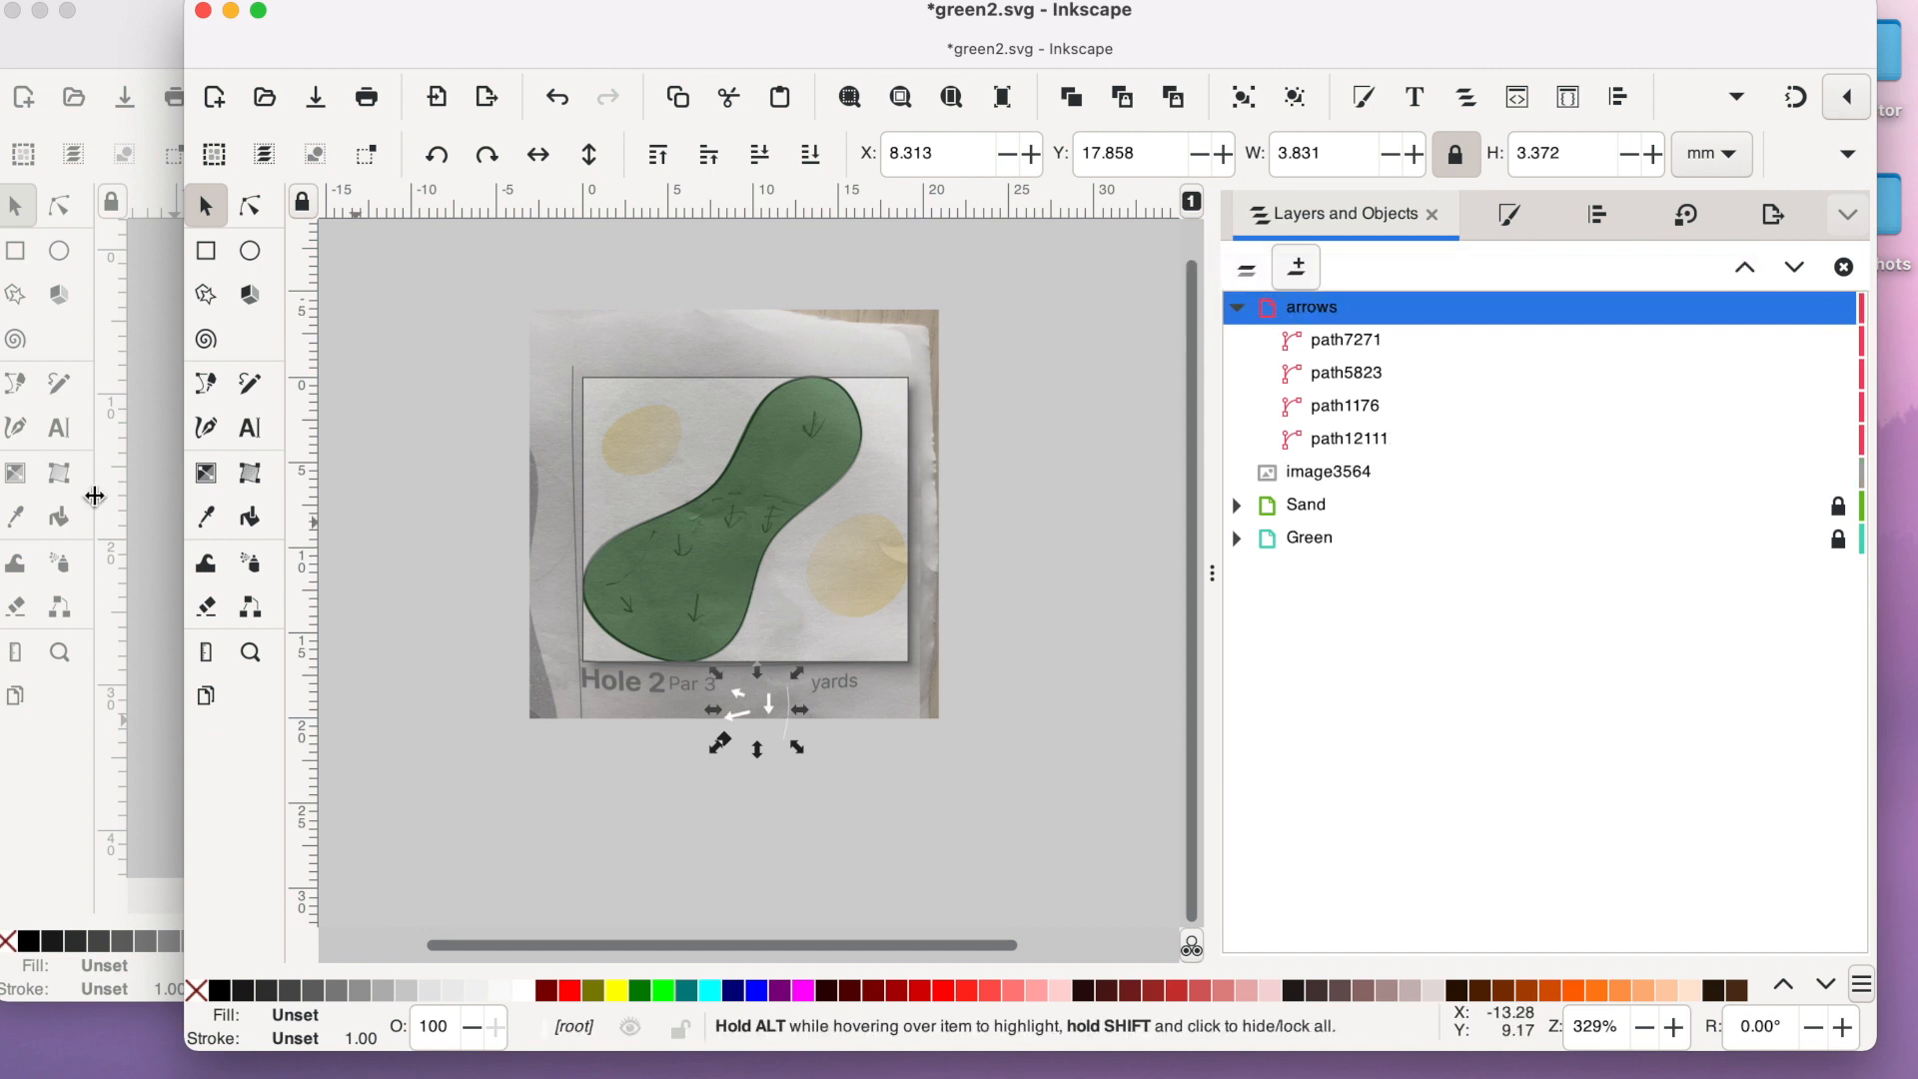
- Lock the sketch image, and place the long arrow over the right-hand sketched arrow at the green's narrow middle, rotated to match
left_click(249, 652)
left_click(744, 774)
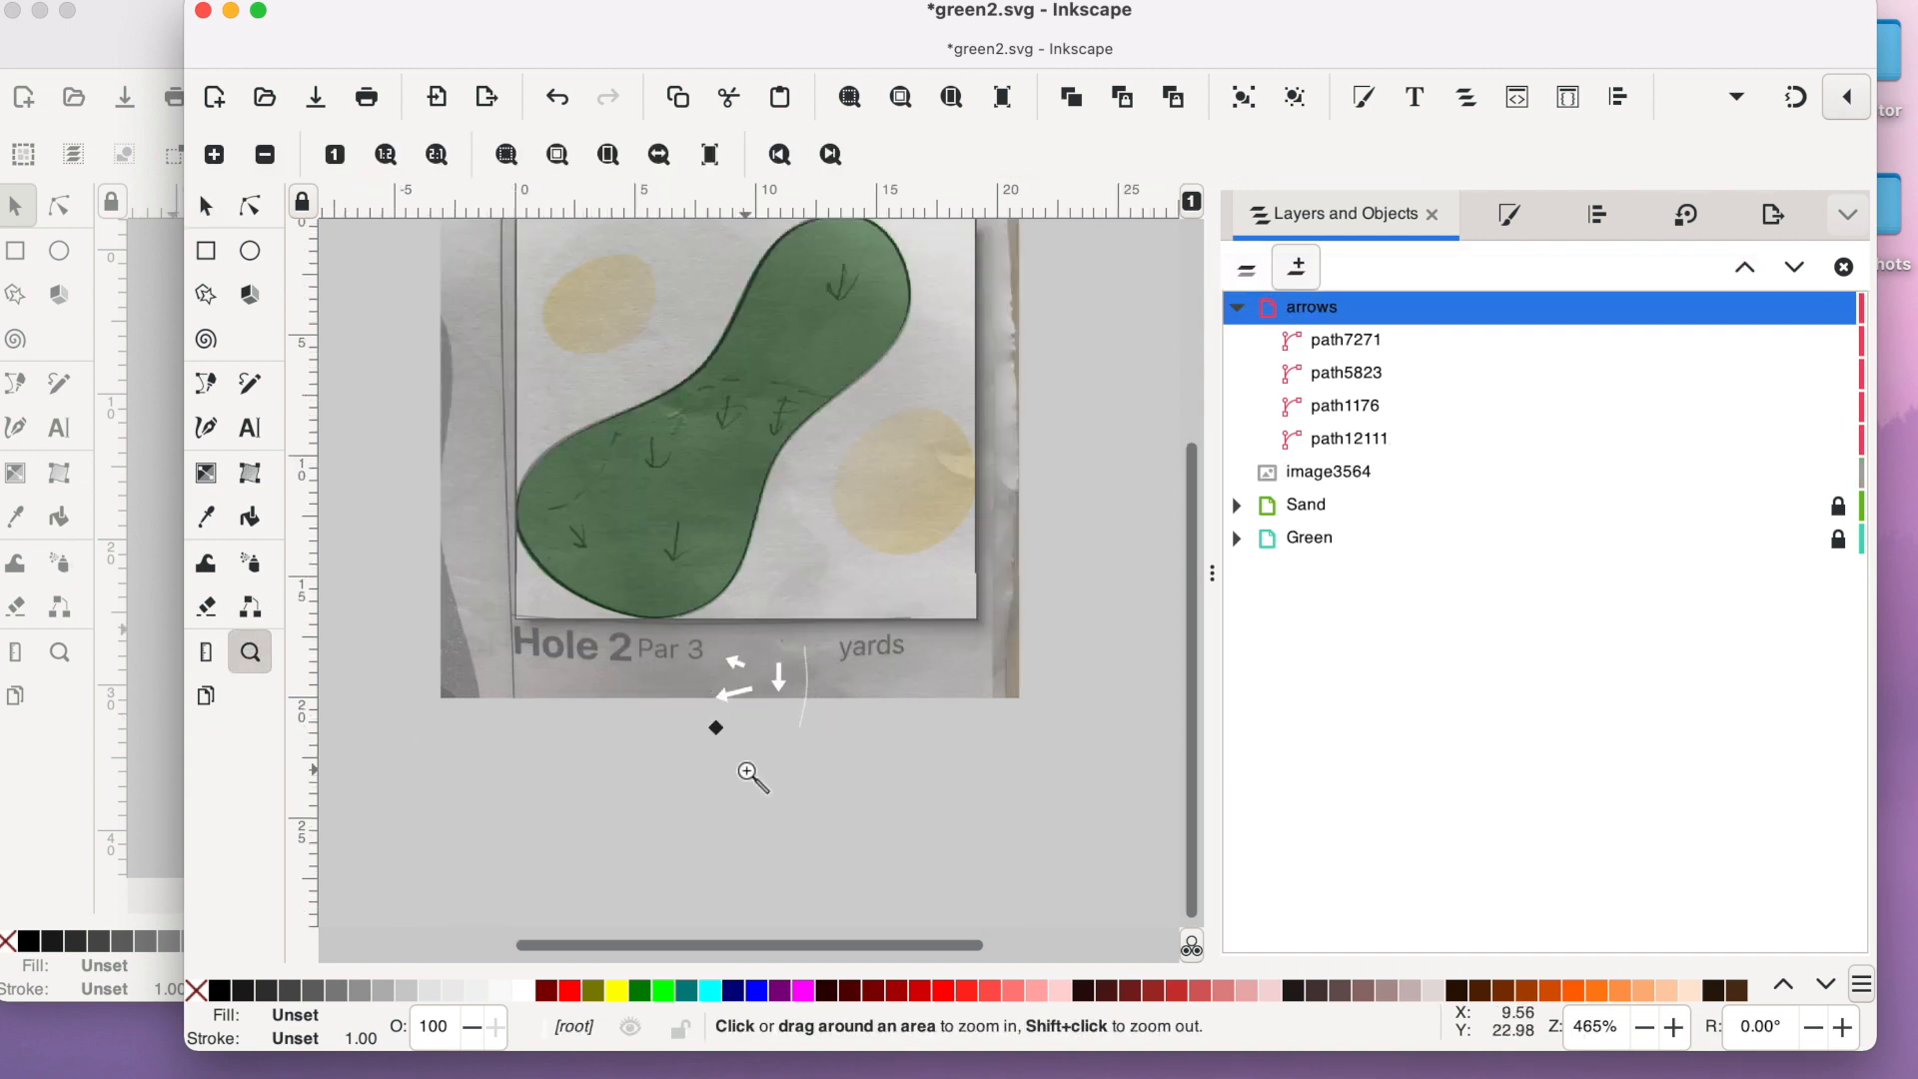
left_click(744, 774)
scroll(744, 774, "up", 5)
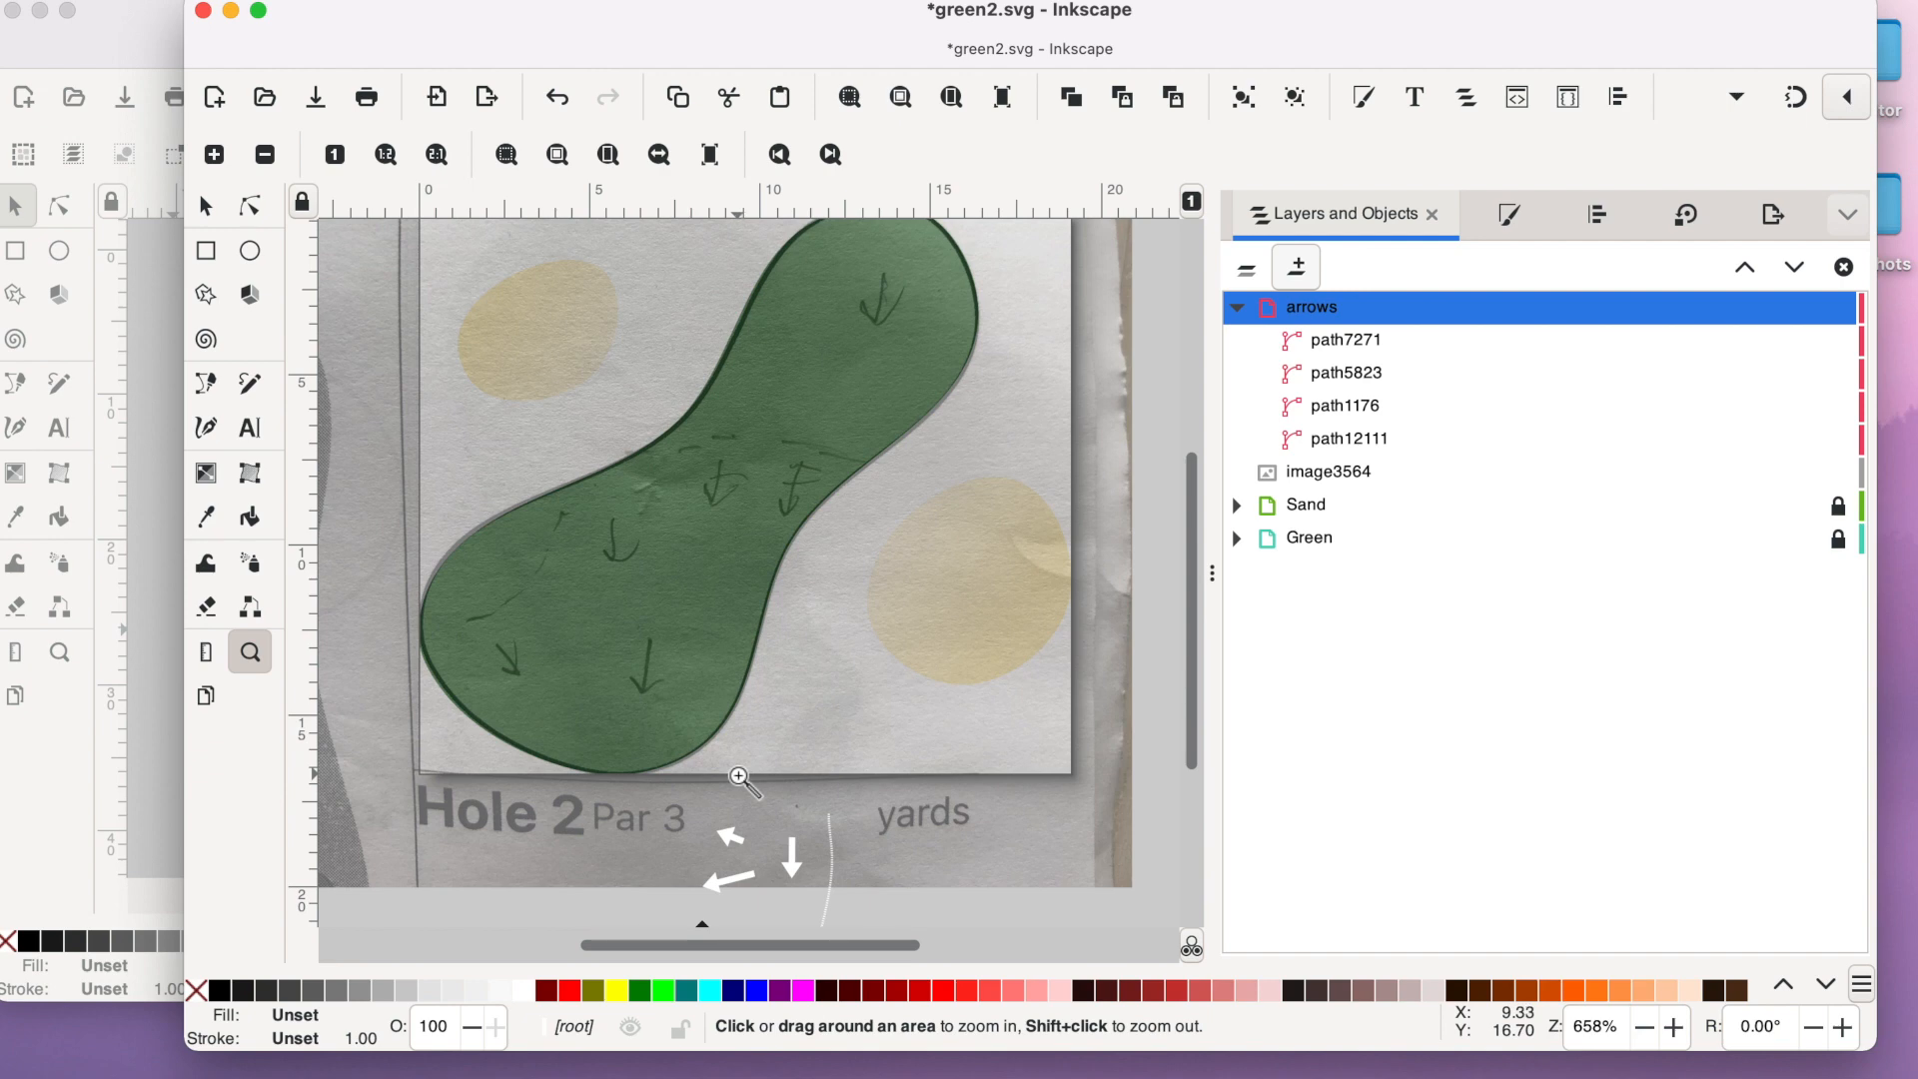
left_click(205, 205)
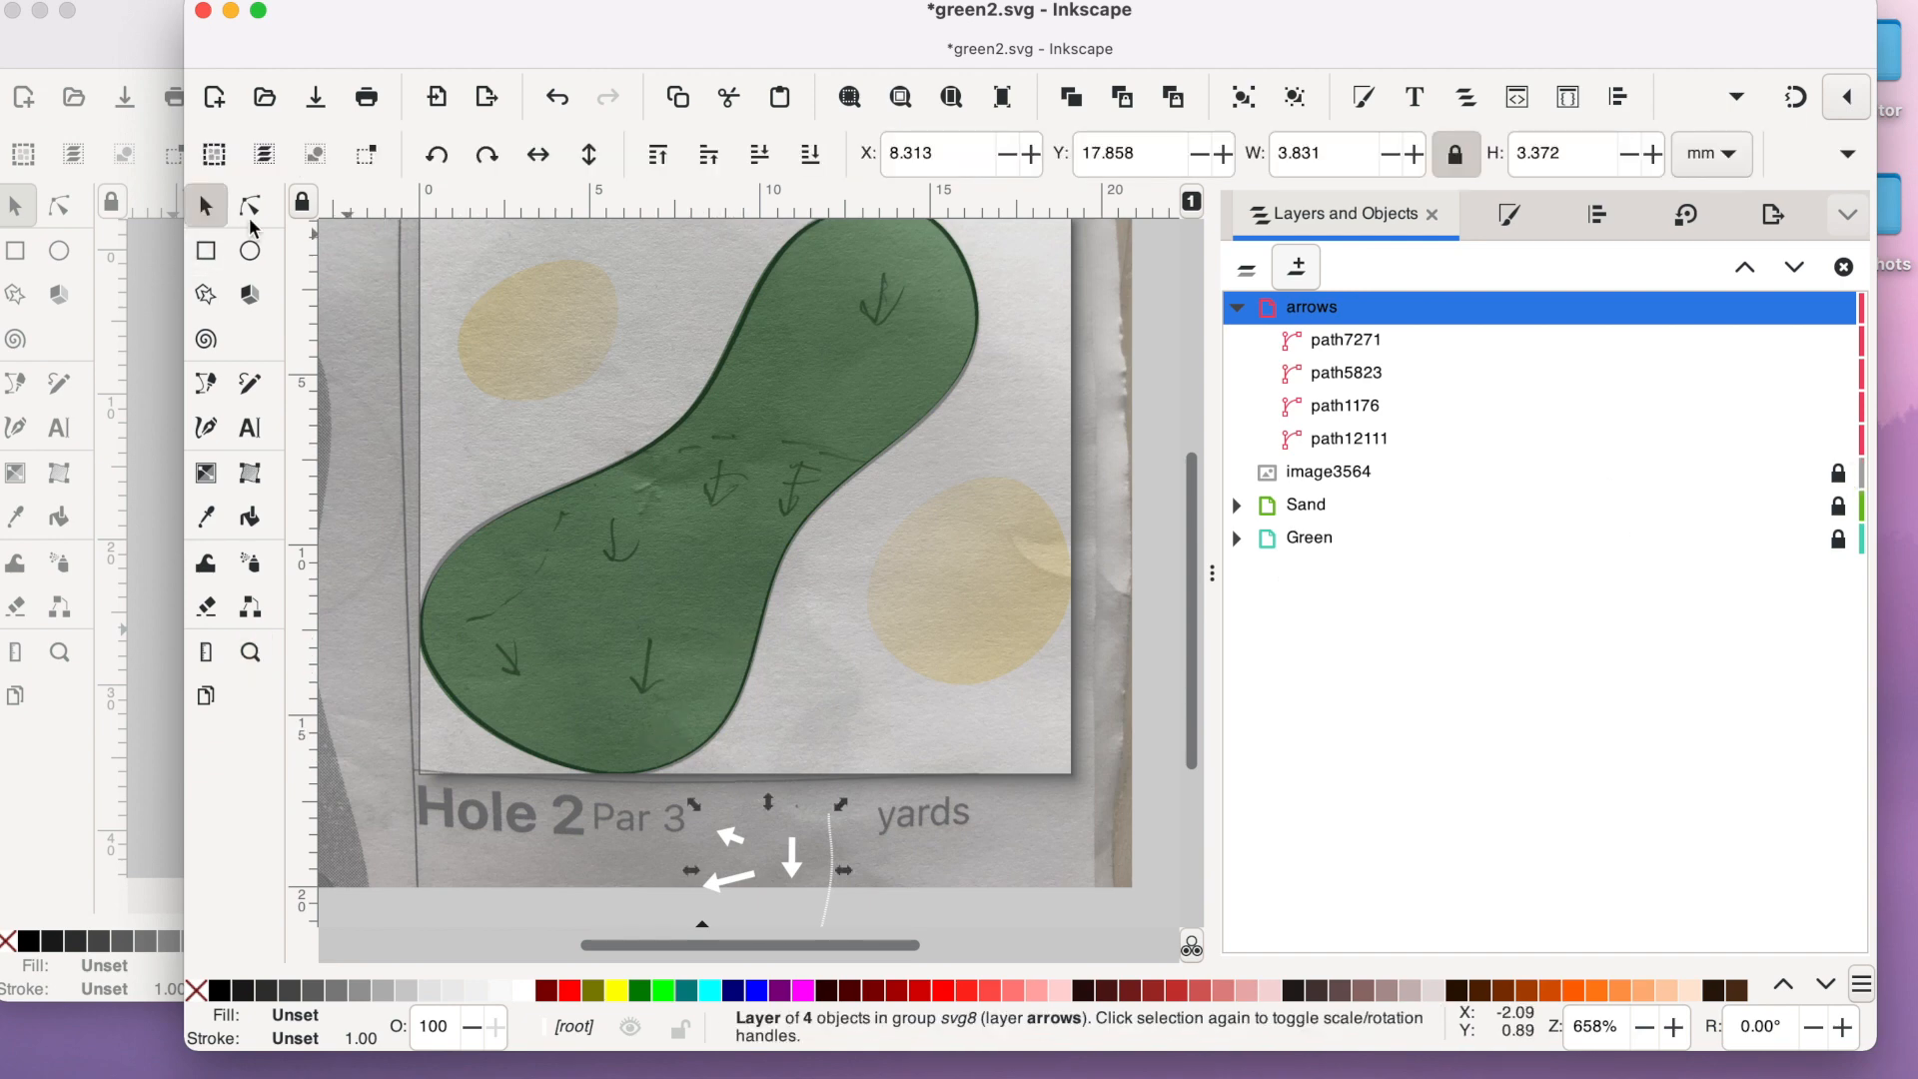
left_click(566, 909)
left_click(713, 891)
left_click_drag(724, 892, 785, 512)
left_click(793, 483)
left_click(867, 501)
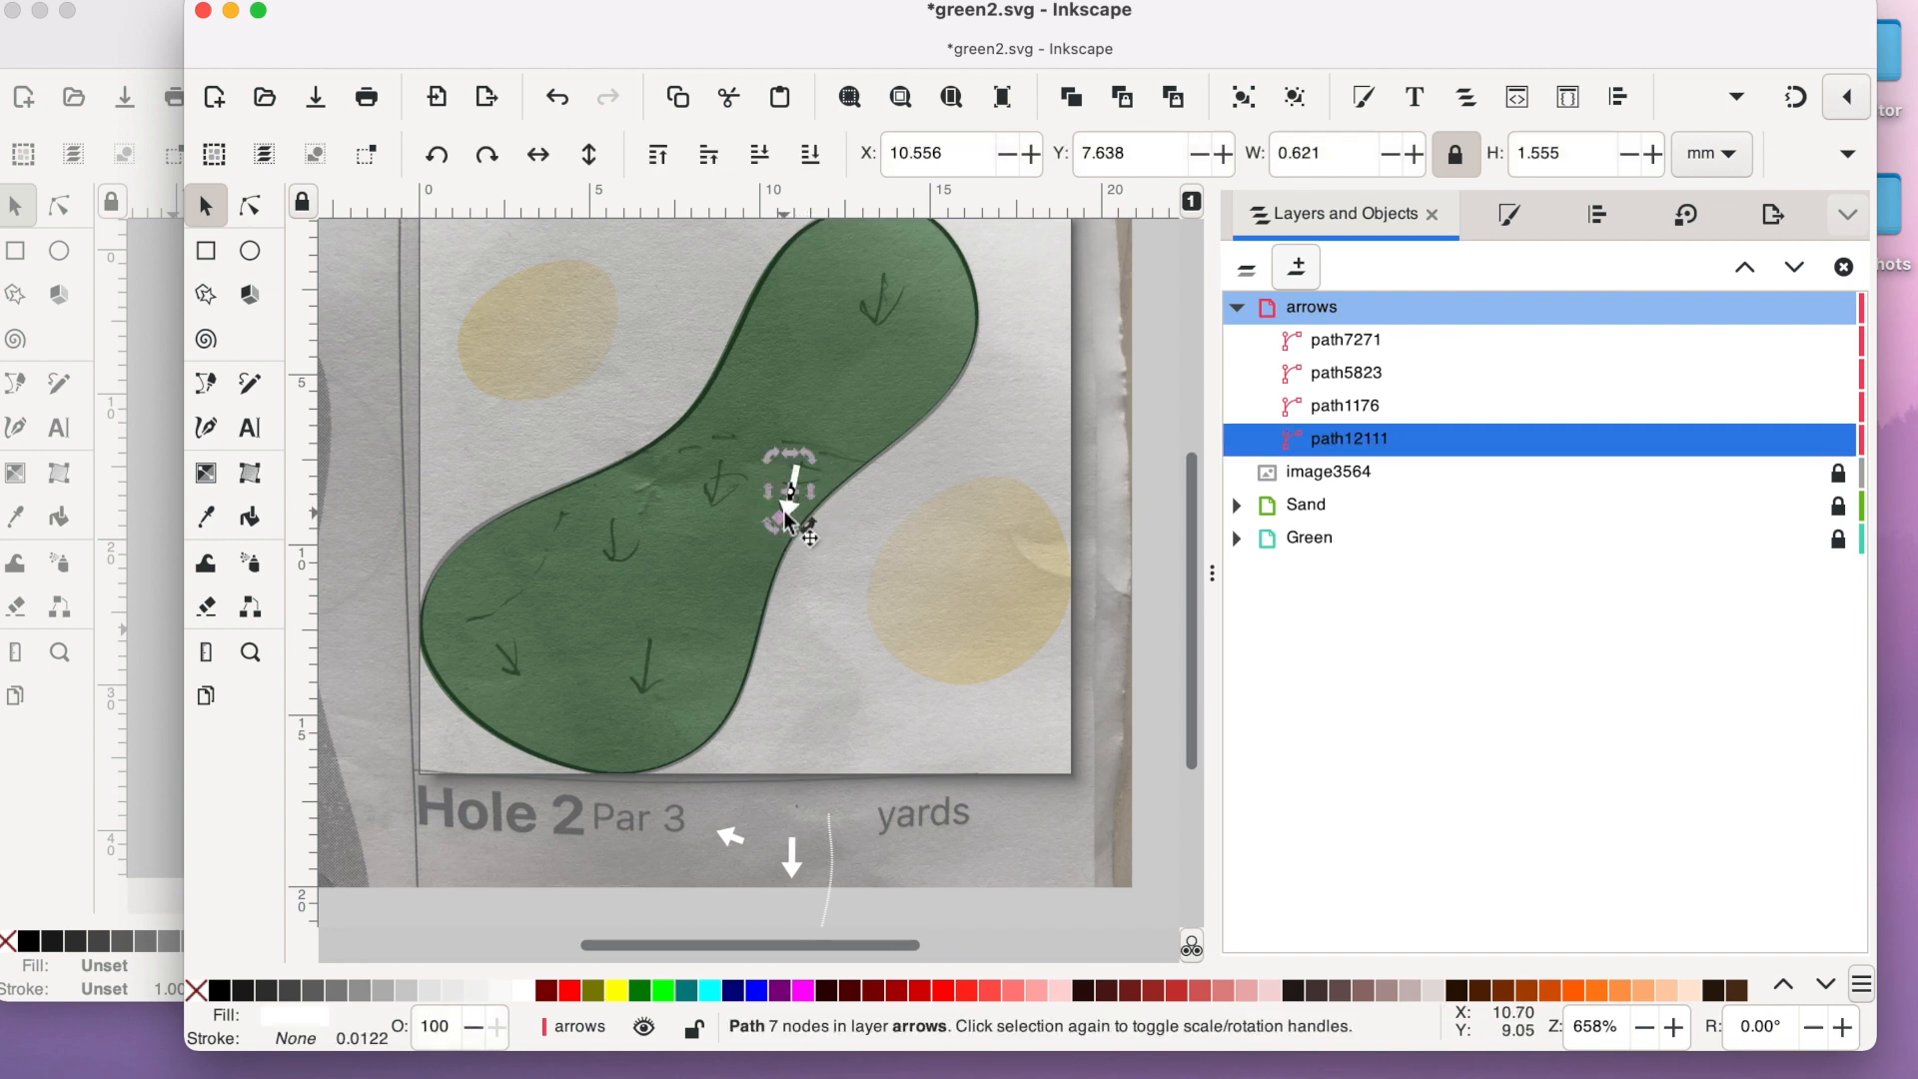
- Place the other two arrows over the left sketched arrow at the green's waist and the one in the upper lobe, rotated to match
left_click(789, 877)
left_click_drag(797, 867, 734, 520)
left_click(729, 502)
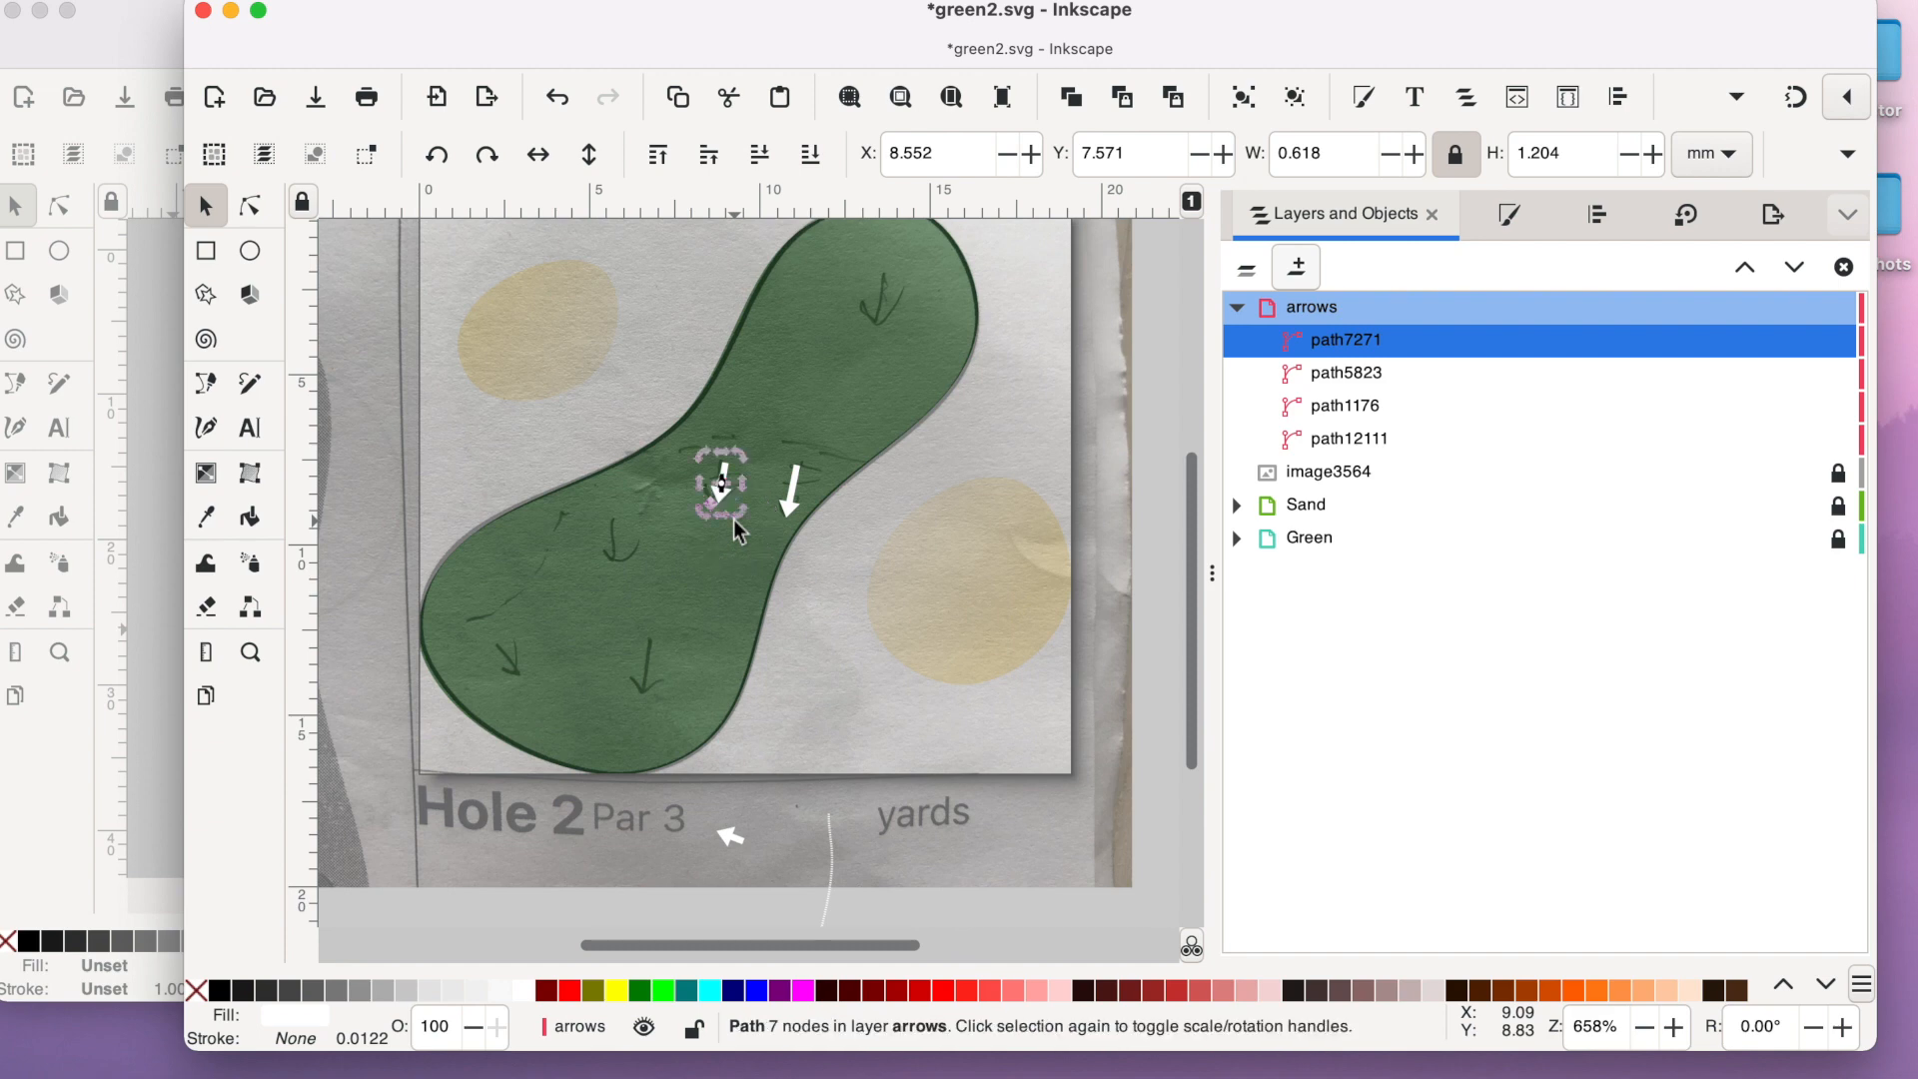
left_click_drag(727, 847, 847, 384)
left_click(878, 310)
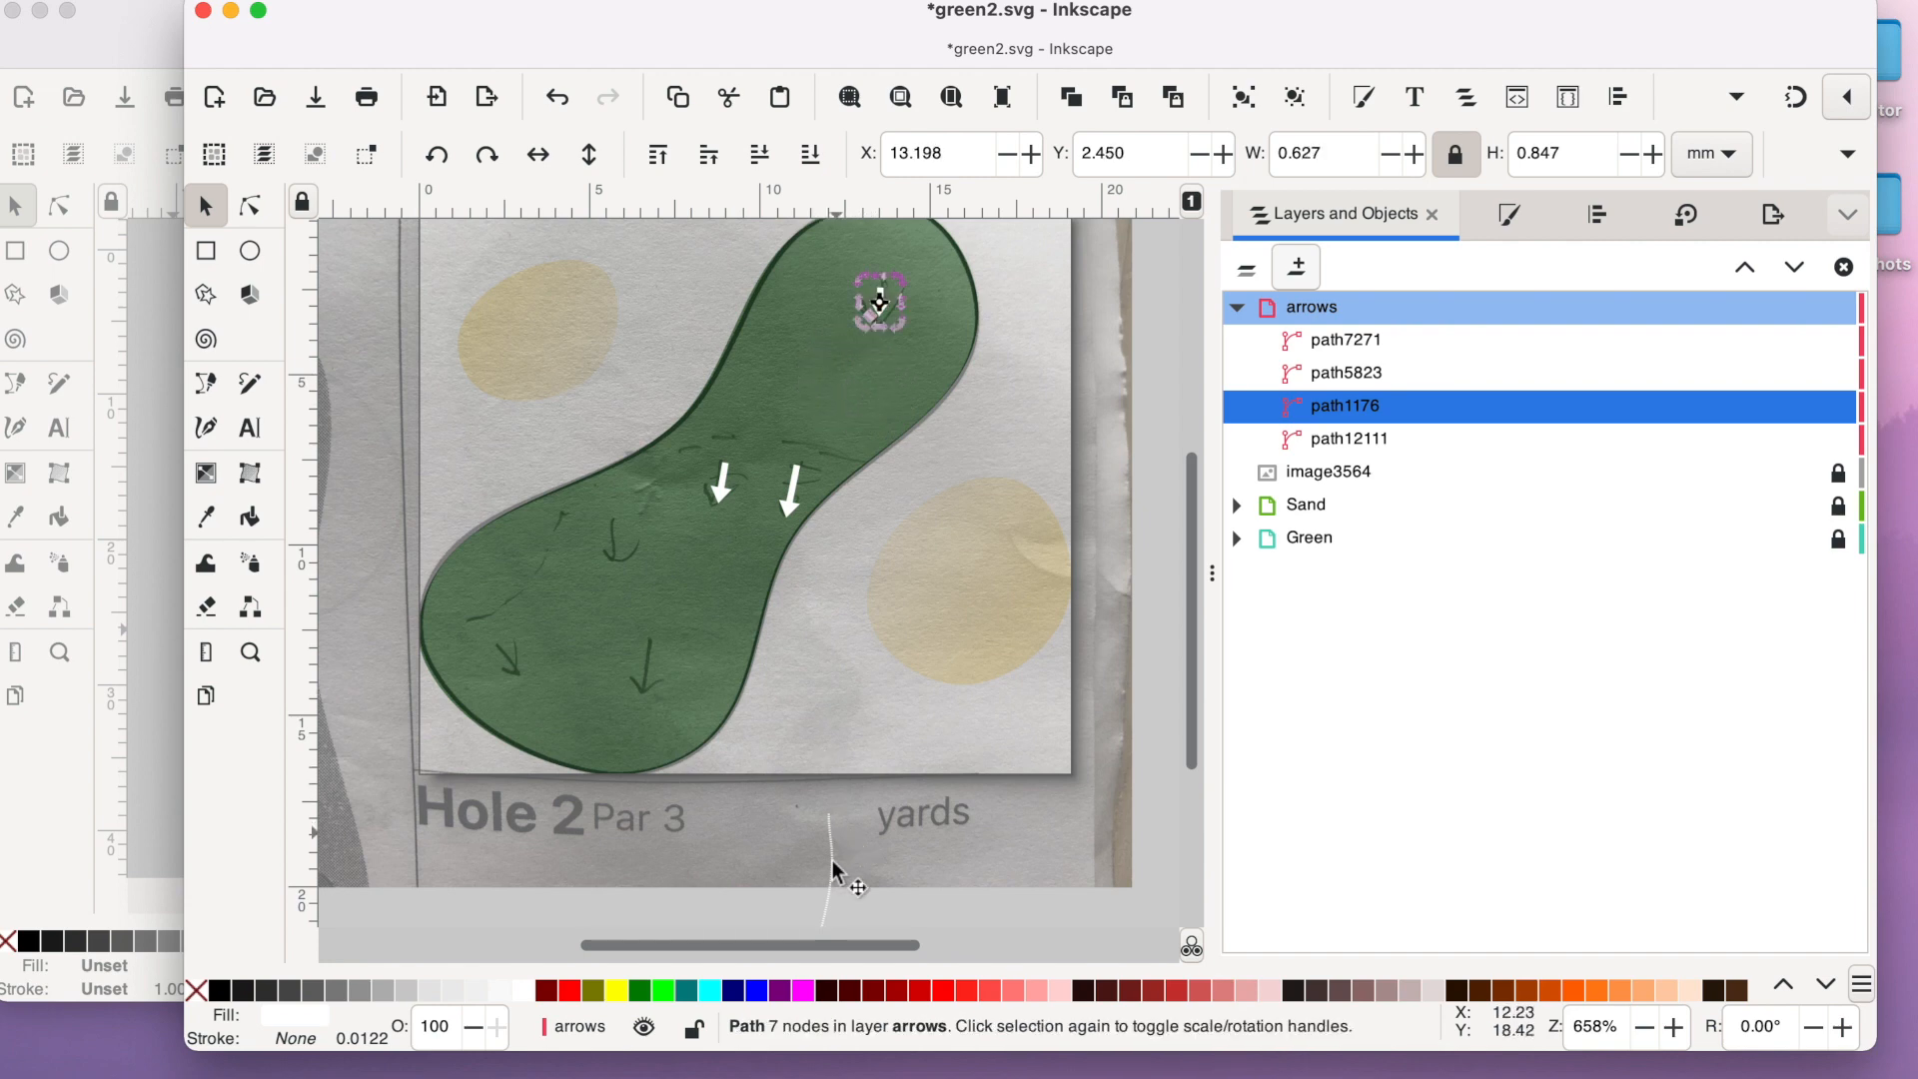
scroll(943, 833, "up", 3)
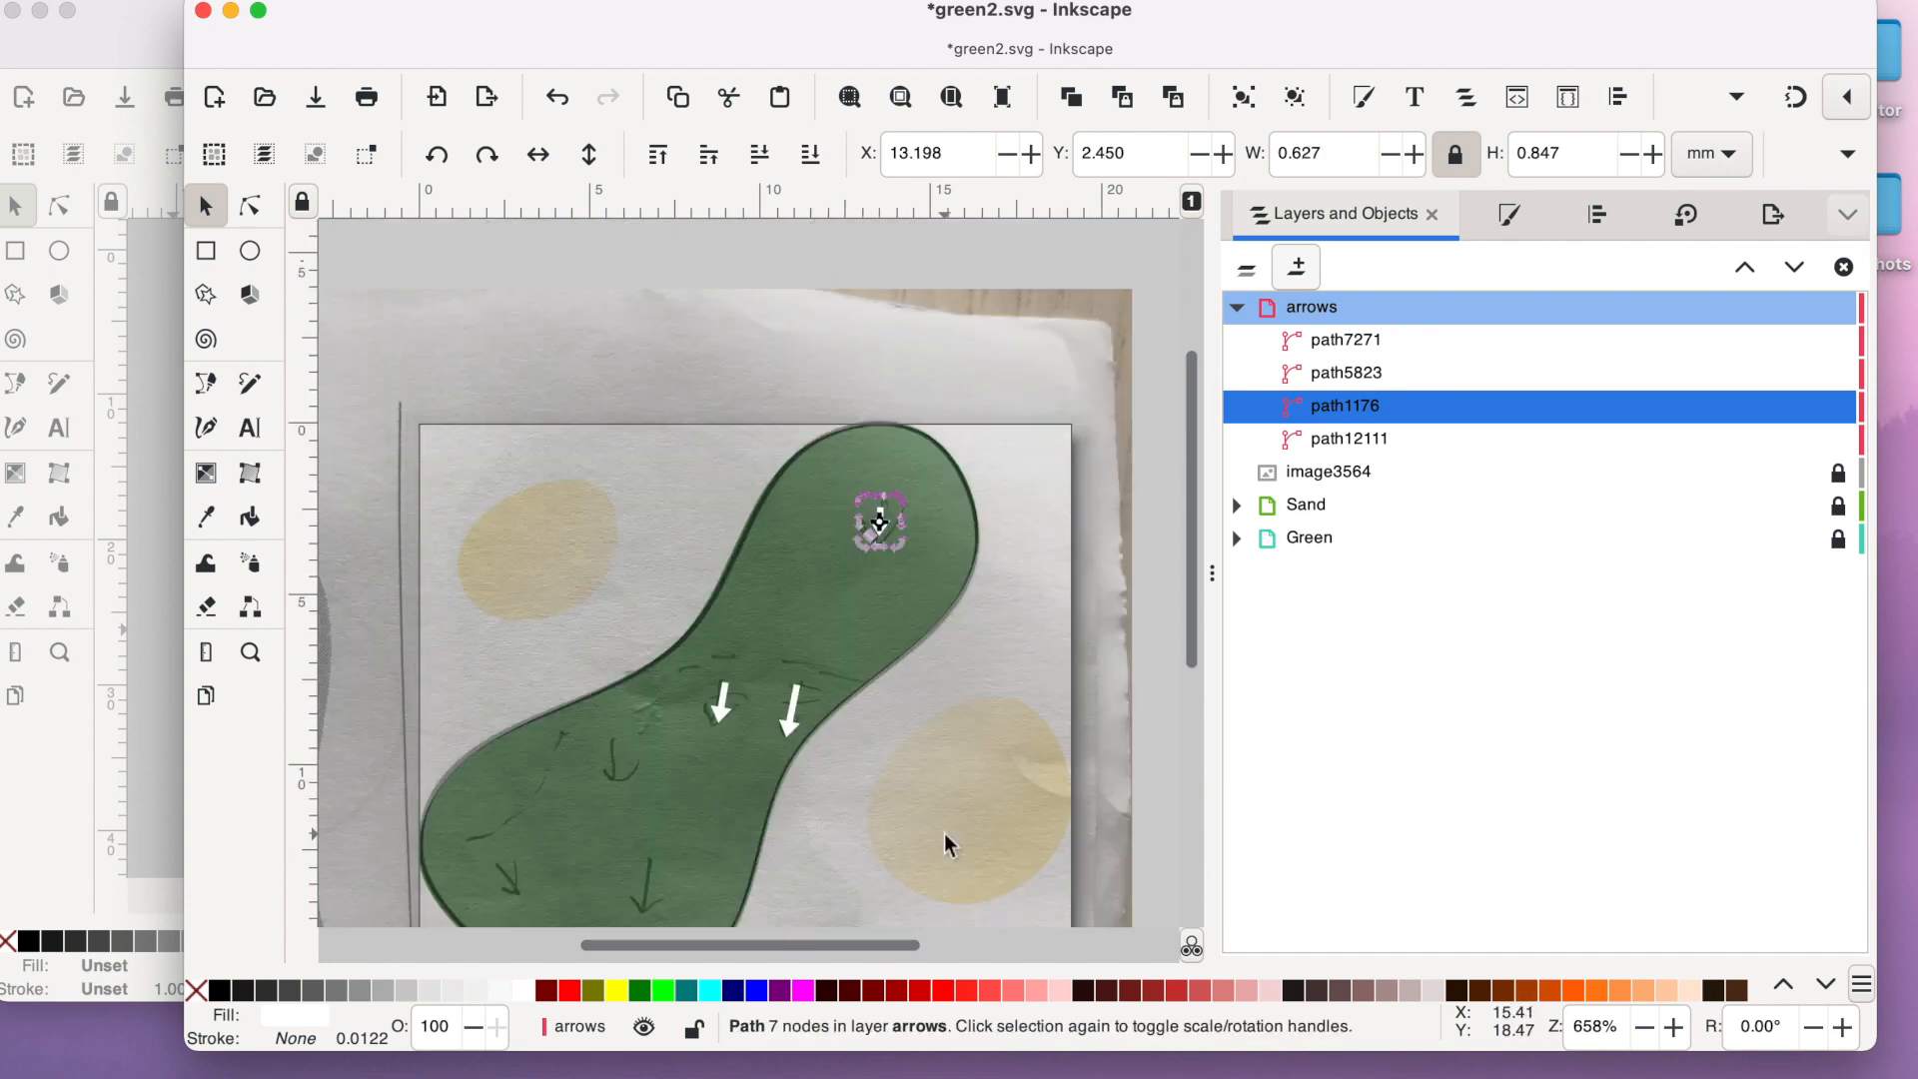
- Select the three placed arrows and enlarge them together to about 7.0 by 8.9 mm overall
left_click(1007, 769)
left_click_drag(1046, 787, 619, 238)
left_click_drag(699, 638, 597, 713)
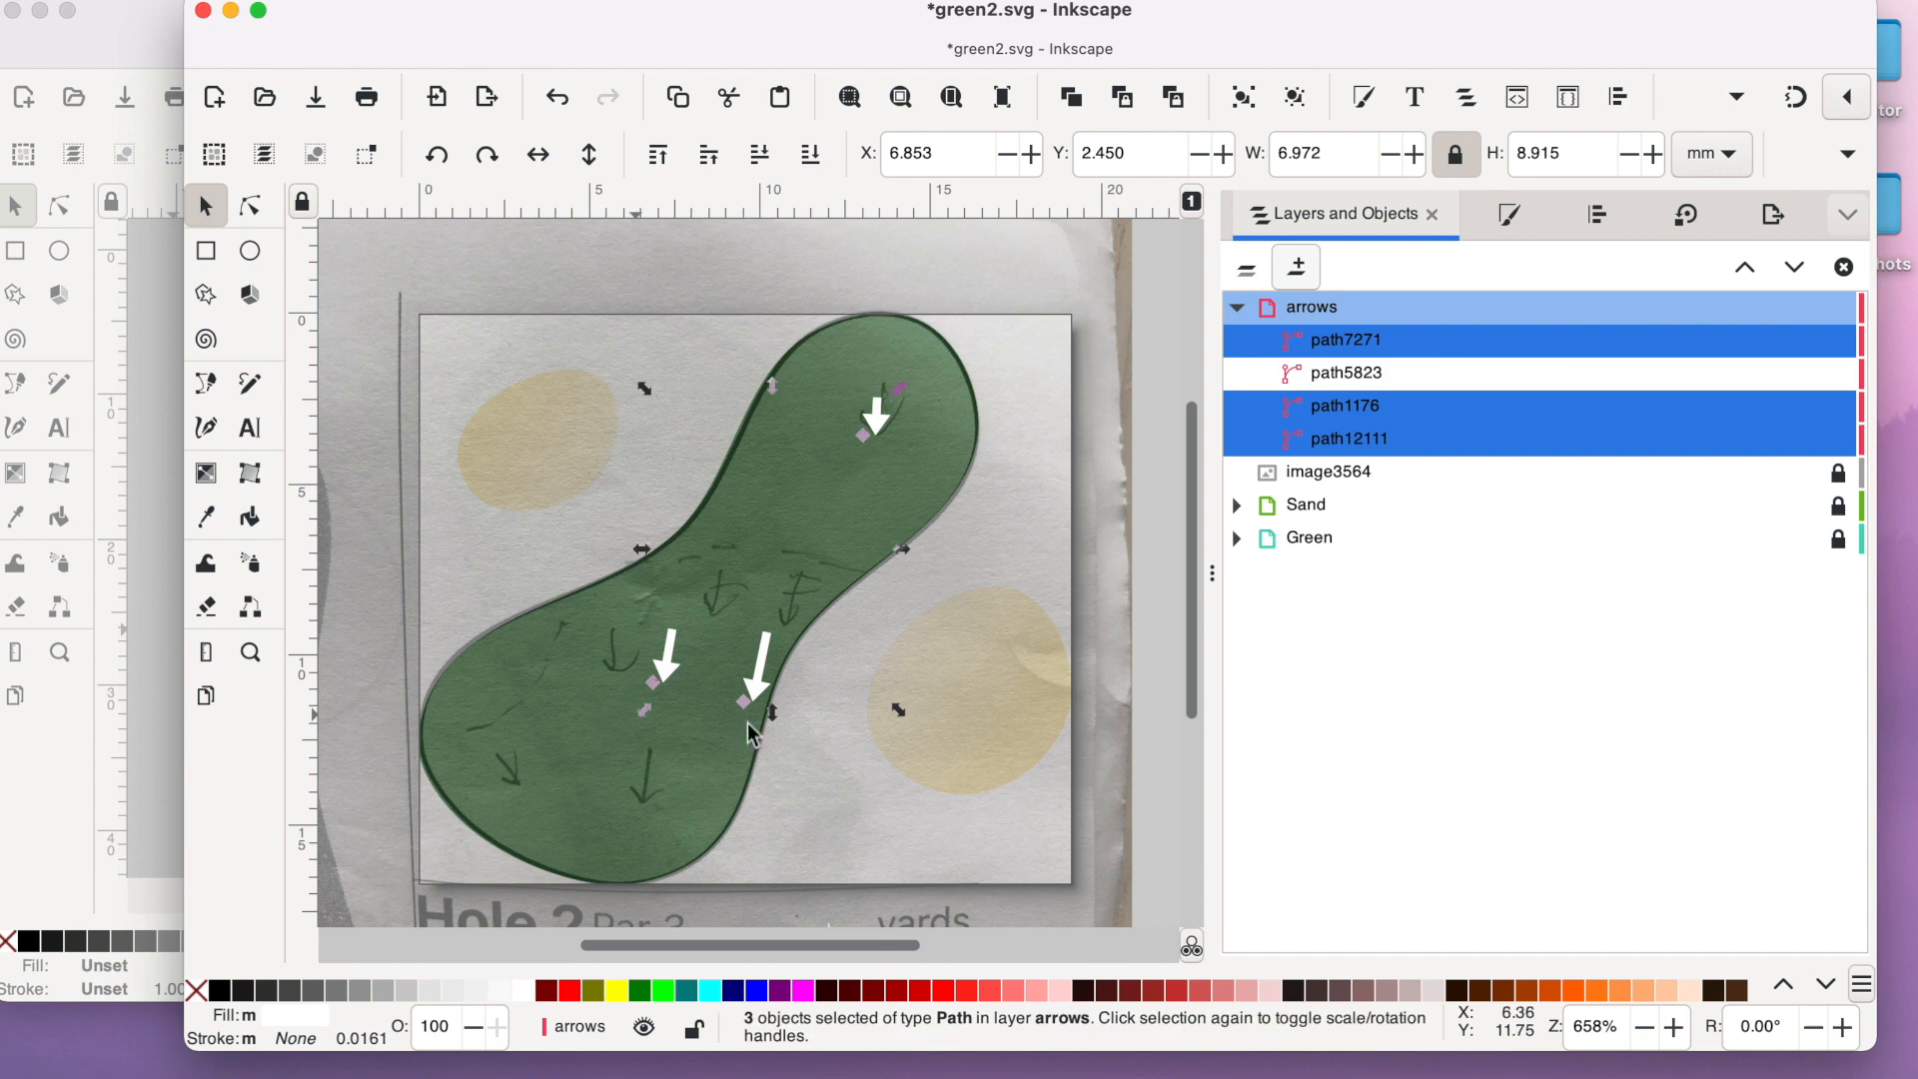
- Move the enlarged arrows back over their sketched positions in the upper lobe and at the waist of the green
left_click(1092, 716)
left_click_drag(882, 418, 886, 424)
left_click_drag(762, 694, 813, 655)
left_click(796, 631)
left_click_drag(676, 675, 723, 613)
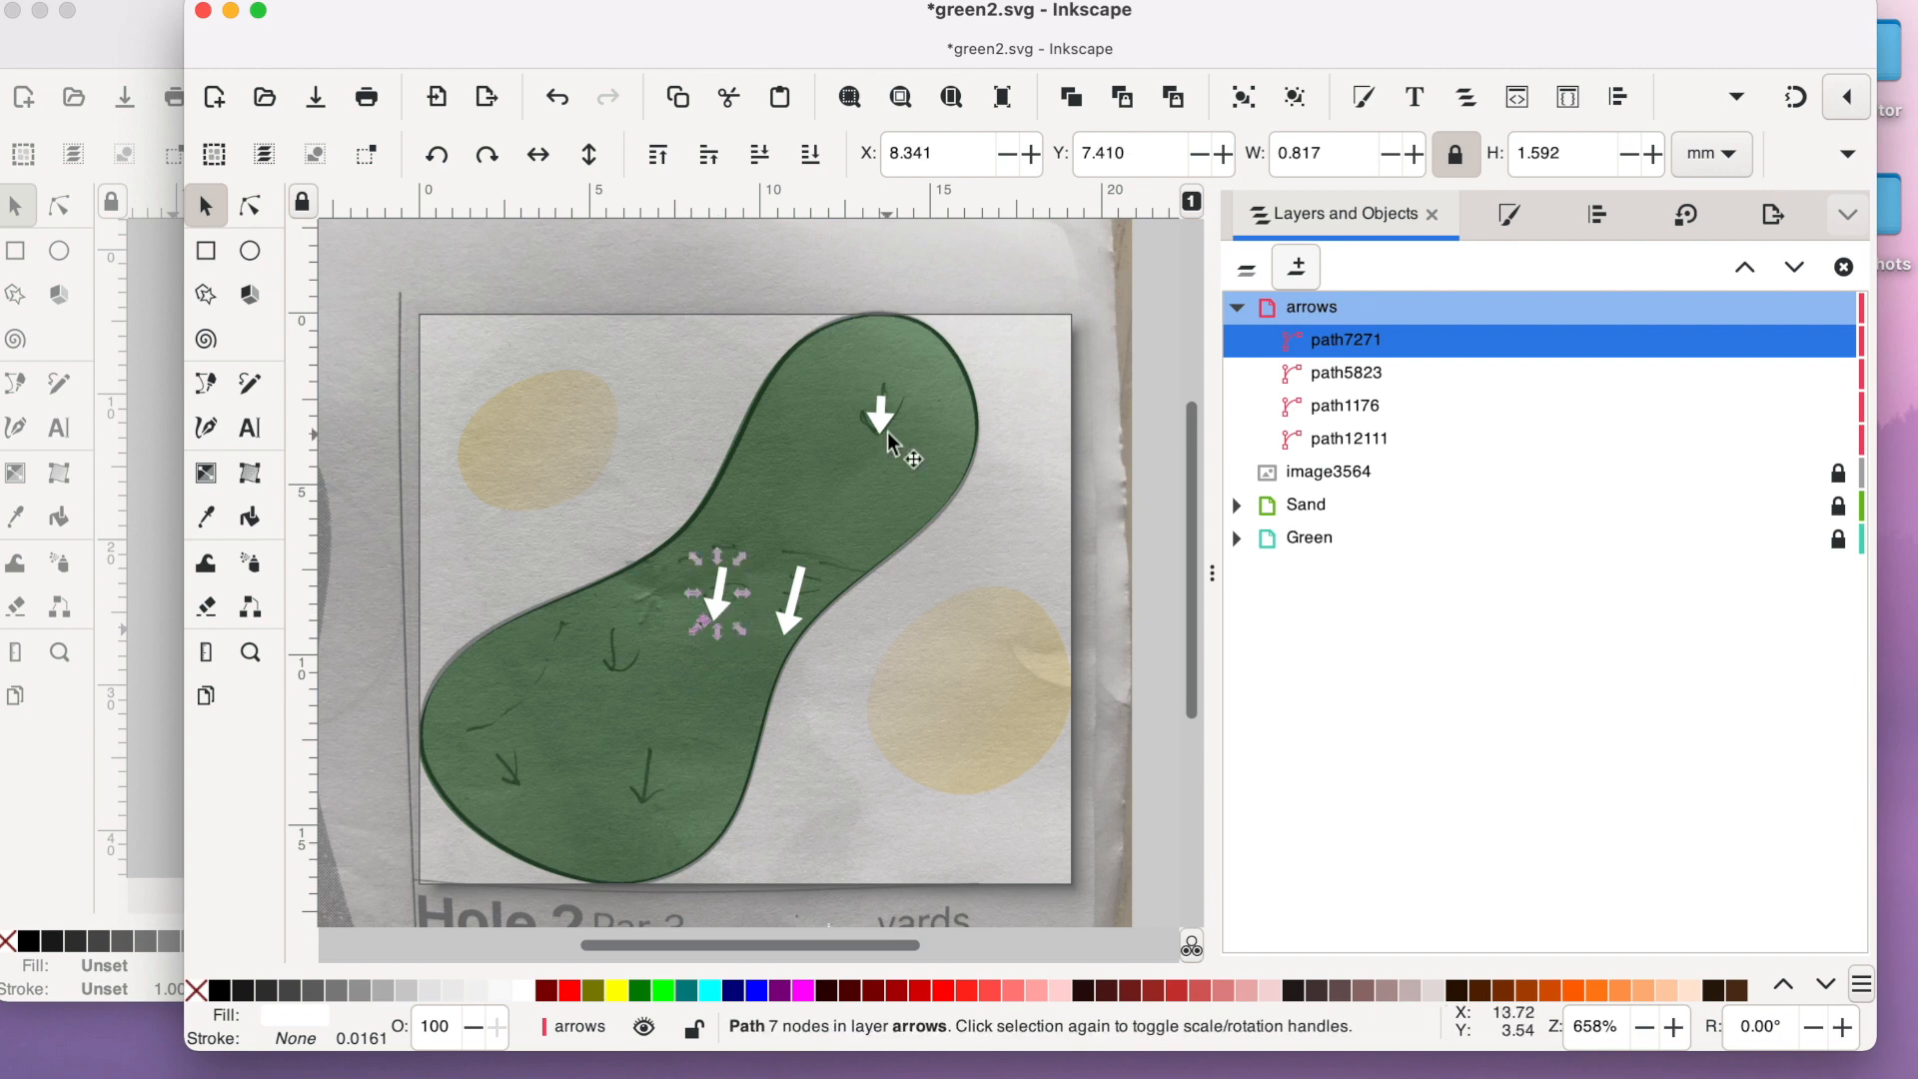
- Duplicate the upper-lobe arrow and place the copy over the sketched arrow below left of the waist, rotated to match
left_click(884, 427)
left_click(1069, 100)
scroll(879, 420, "down", 5)
scroll(879, 419, "up", 5)
left_click_drag(877, 419, 616, 657)
left_click(615, 658)
- Duplicate the arrow twice more and place the copies over the two lowest sketched arrows, rotated to match
left_click(1071, 98)
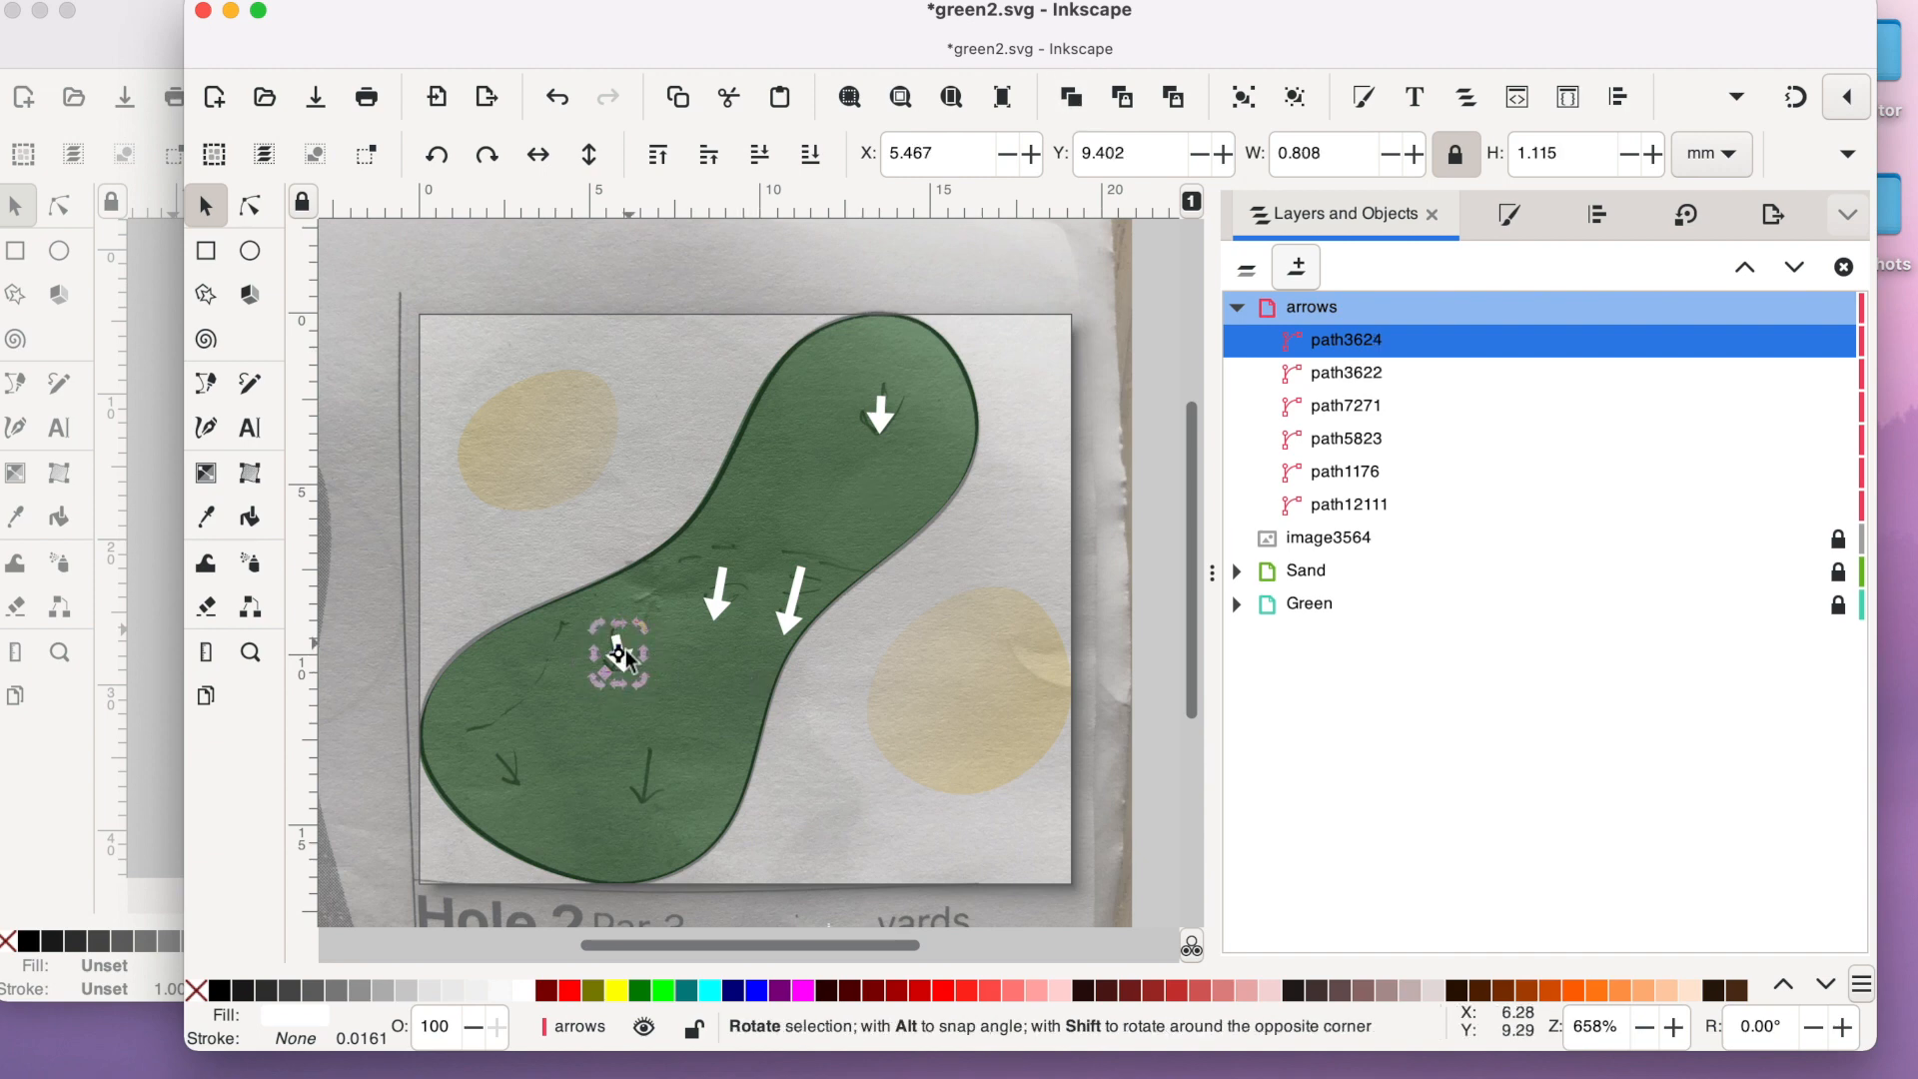
left_click_drag(625, 659, 643, 780)
left_click(642, 780)
scroll(666, 767, "down", 3)
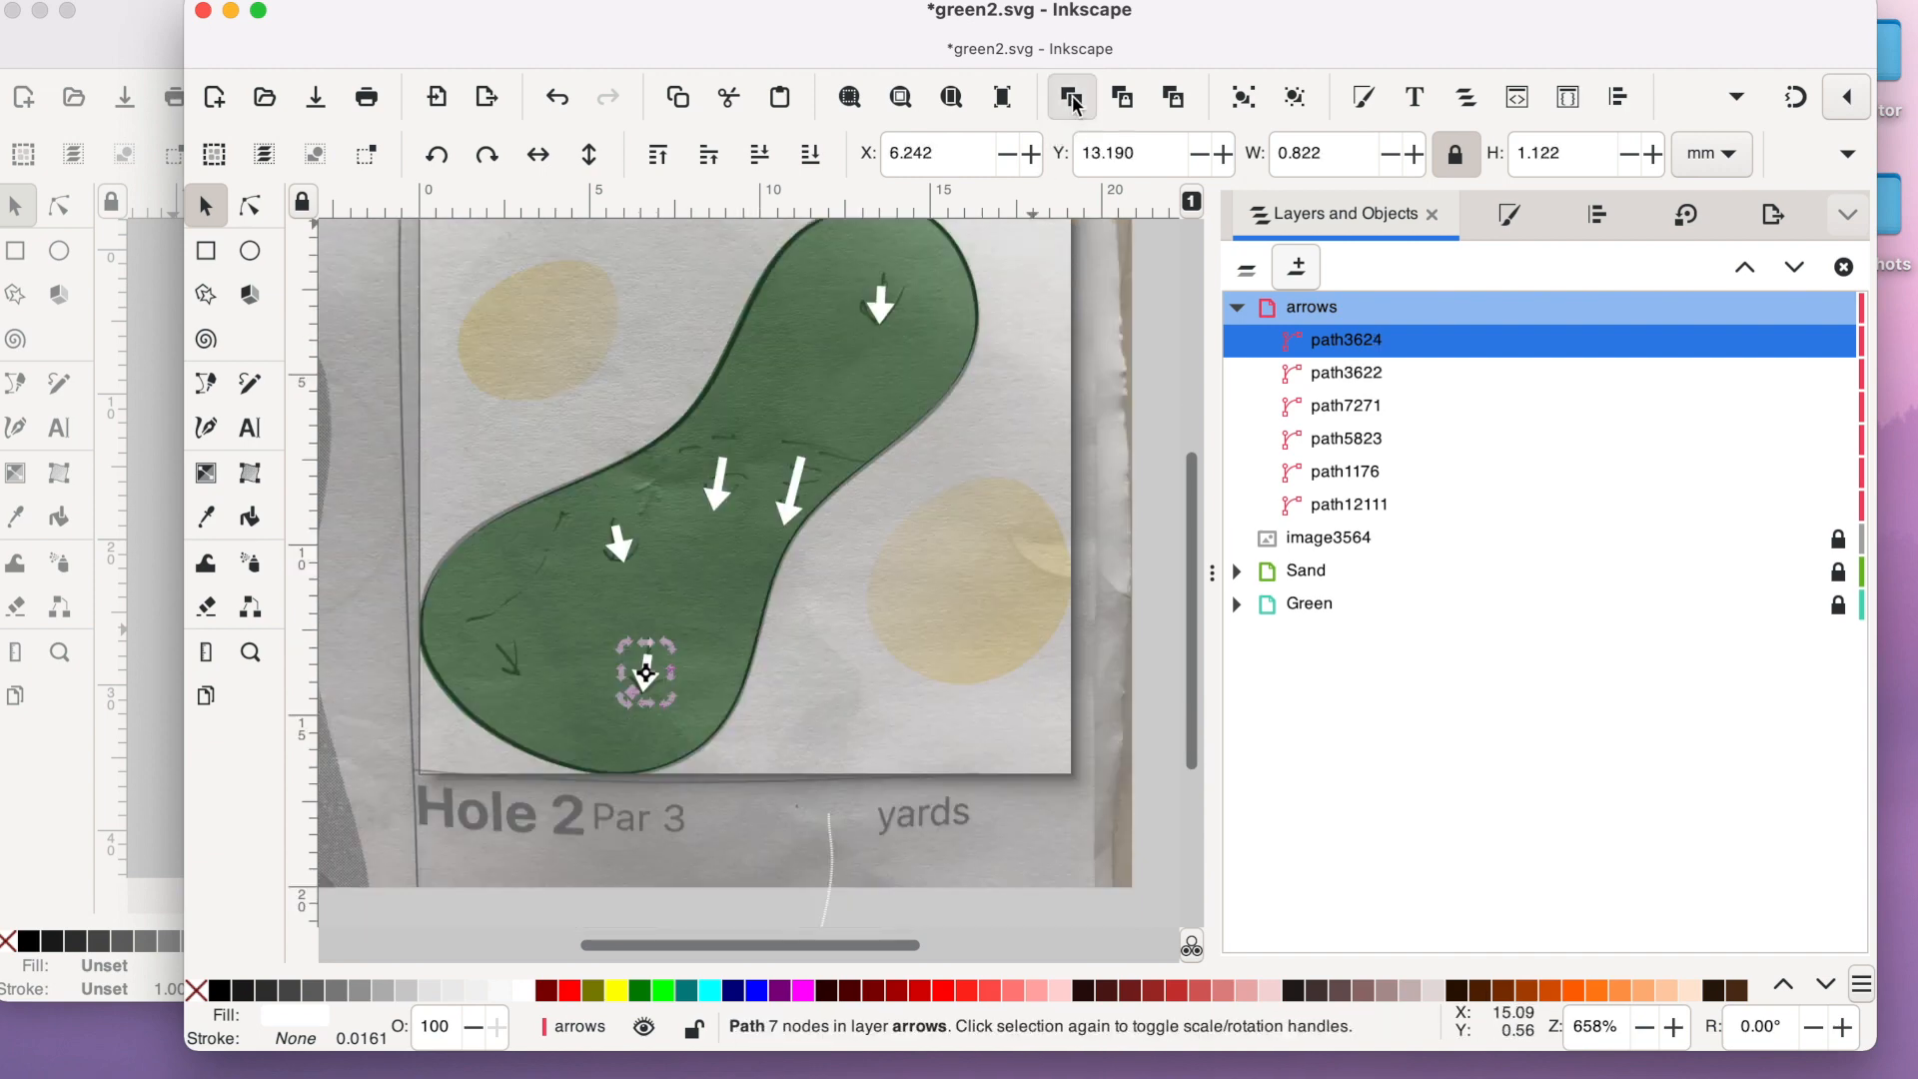
left_click(1071, 98)
left_click_drag(634, 695, 499, 675)
- Move the contour line onto the green's lower-left lobe and reshape its curve and ends to follow the sketched line
left_click_drag(832, 871, 463, 636)
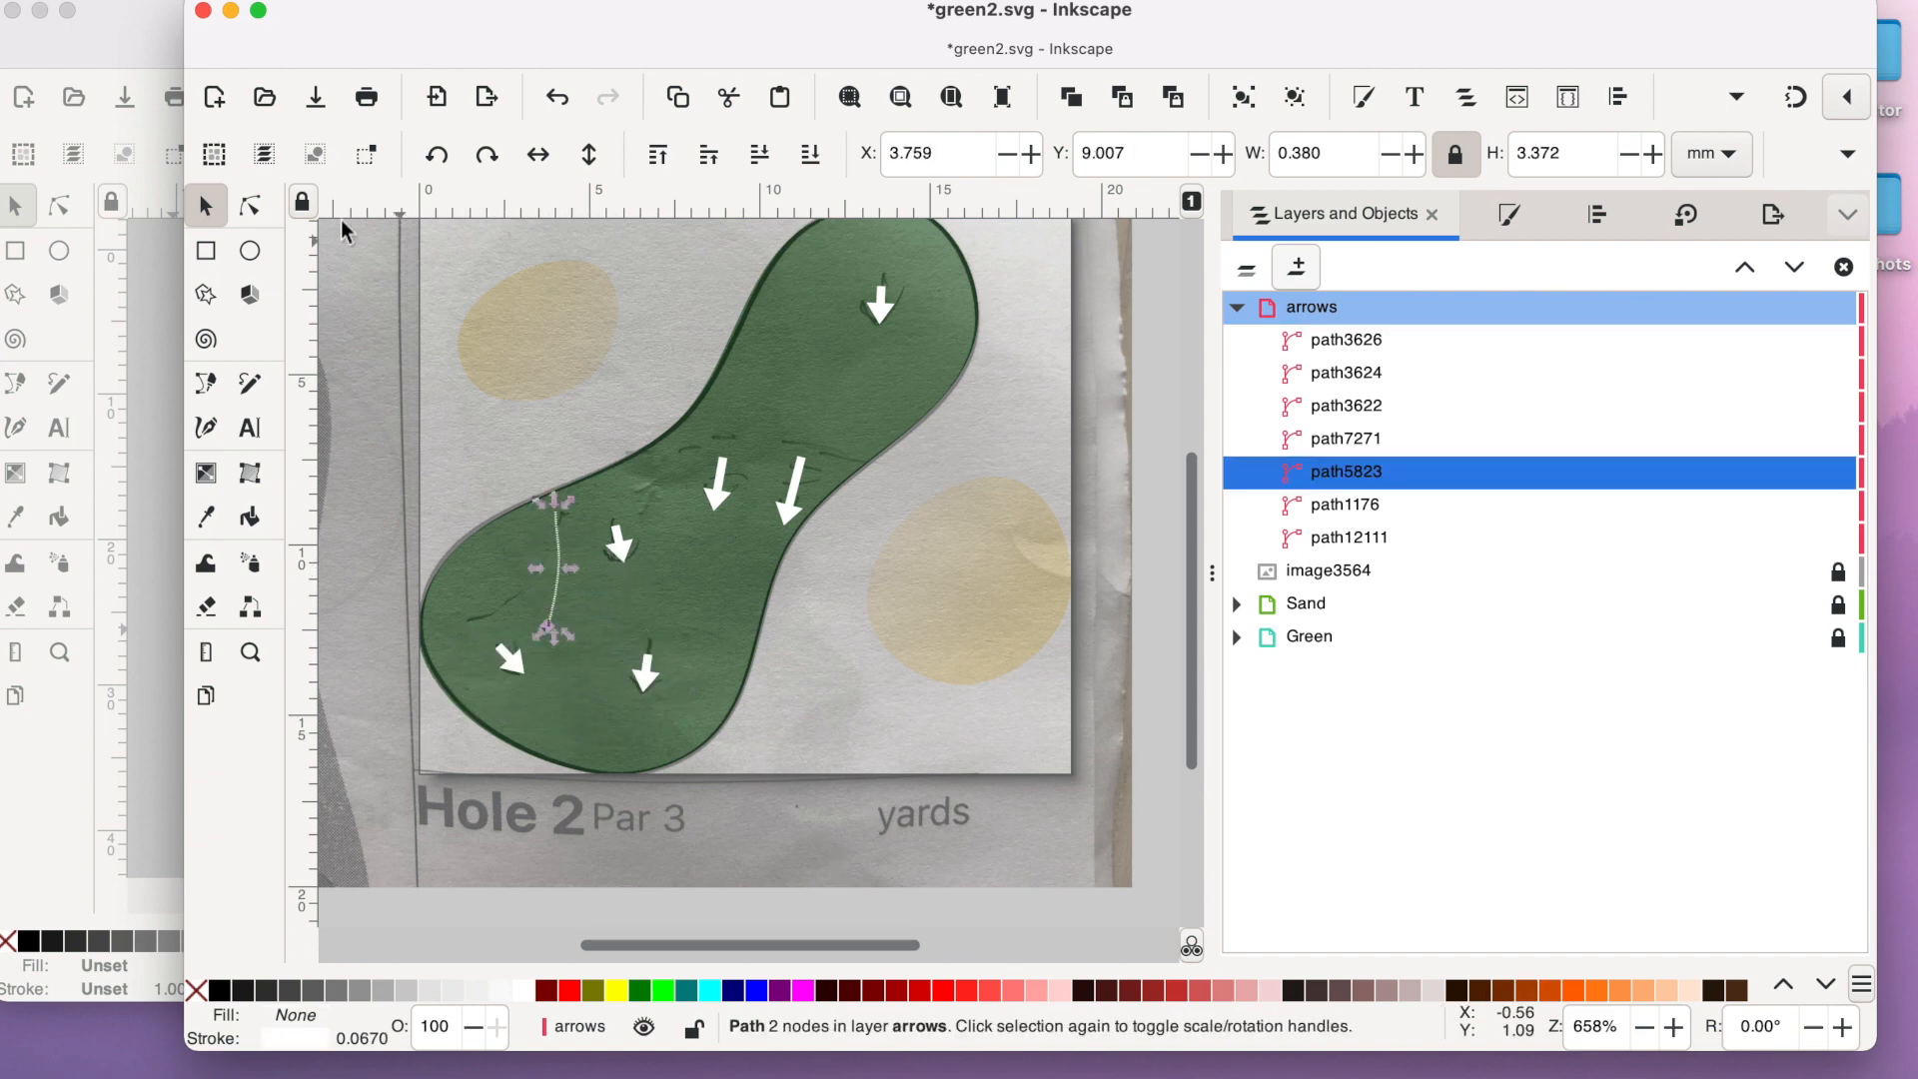
left_click(249, 207)
left_click_drag(471, 552, 531, 608)
left_click_drag(555, 539, 546, 561)
- Duplicate the contour line and fit the copy across the green's waist, bending it to match the sketched curve
key("super+d")
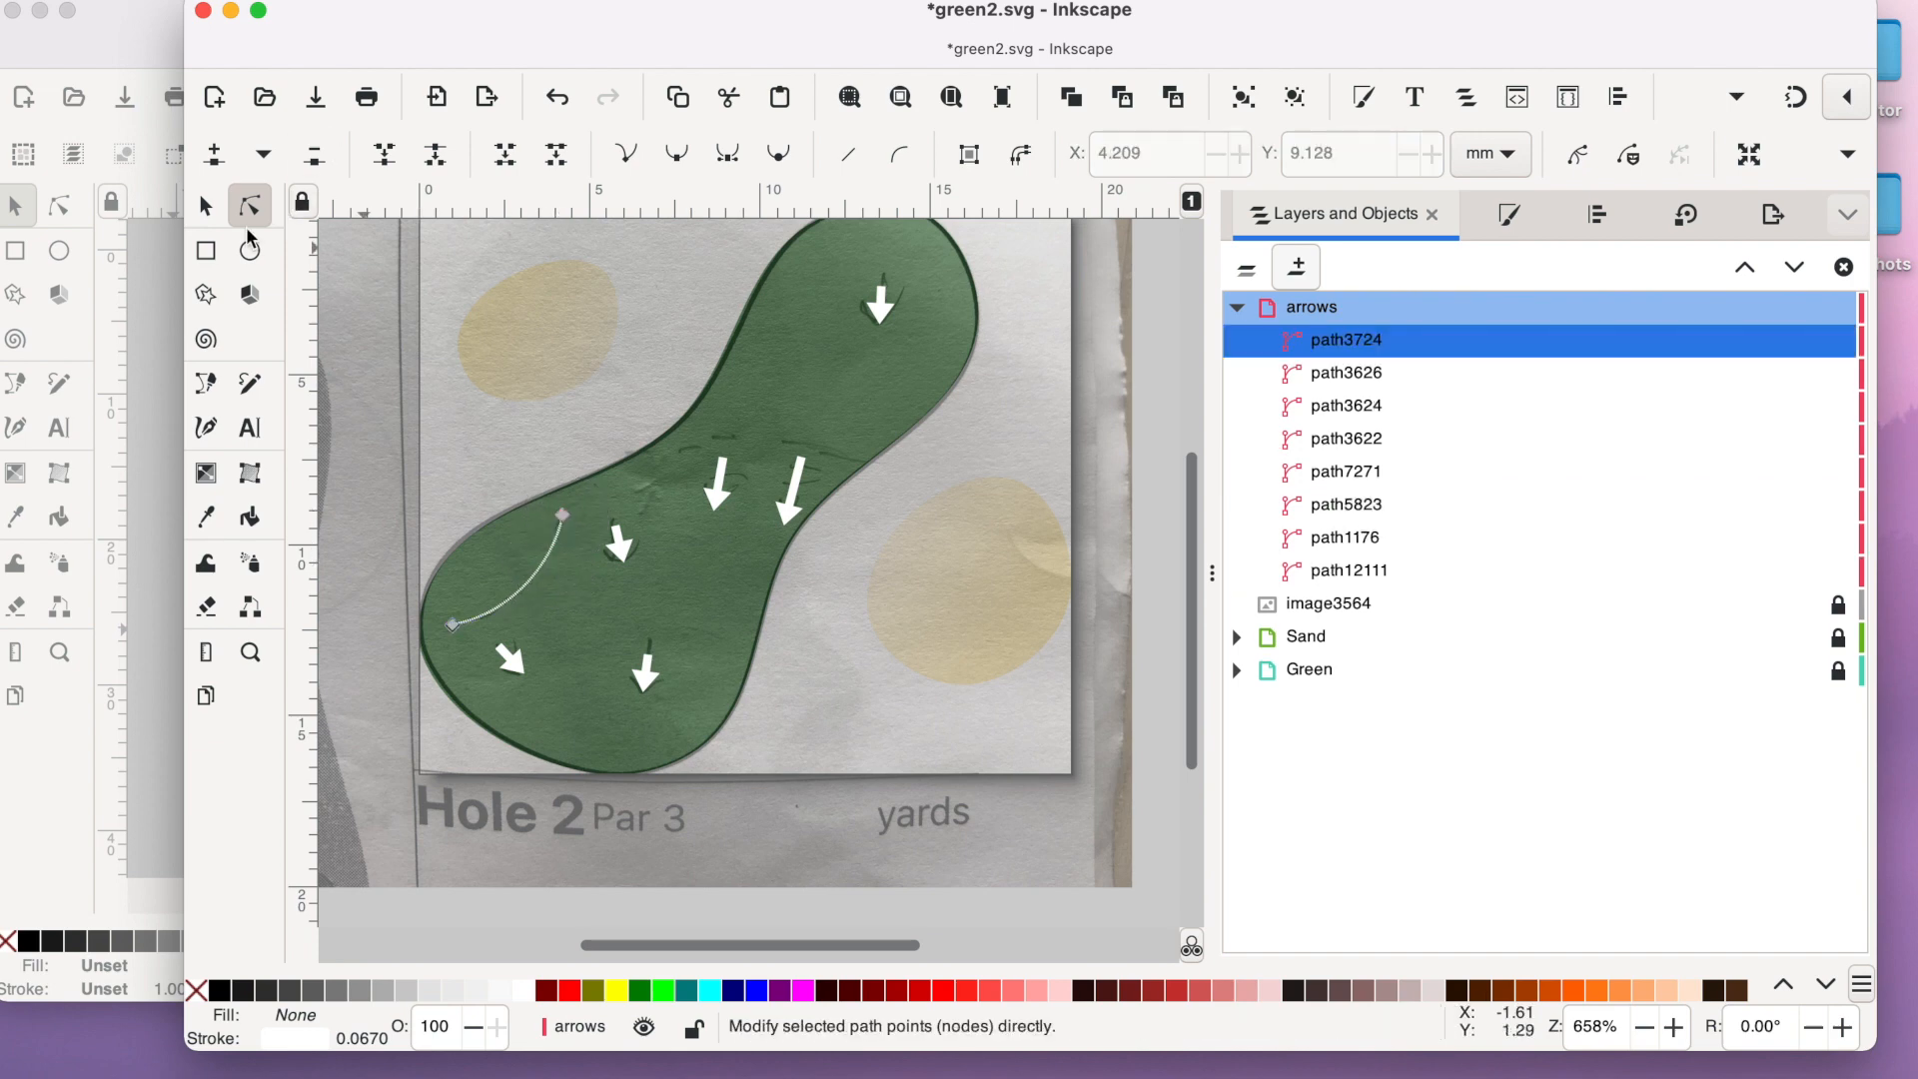
left_click(206, 206)
left_click_drag(597, 550, 886, 435)
left_click(250, 206)
left_click_drag(841, 455, 724, 427)
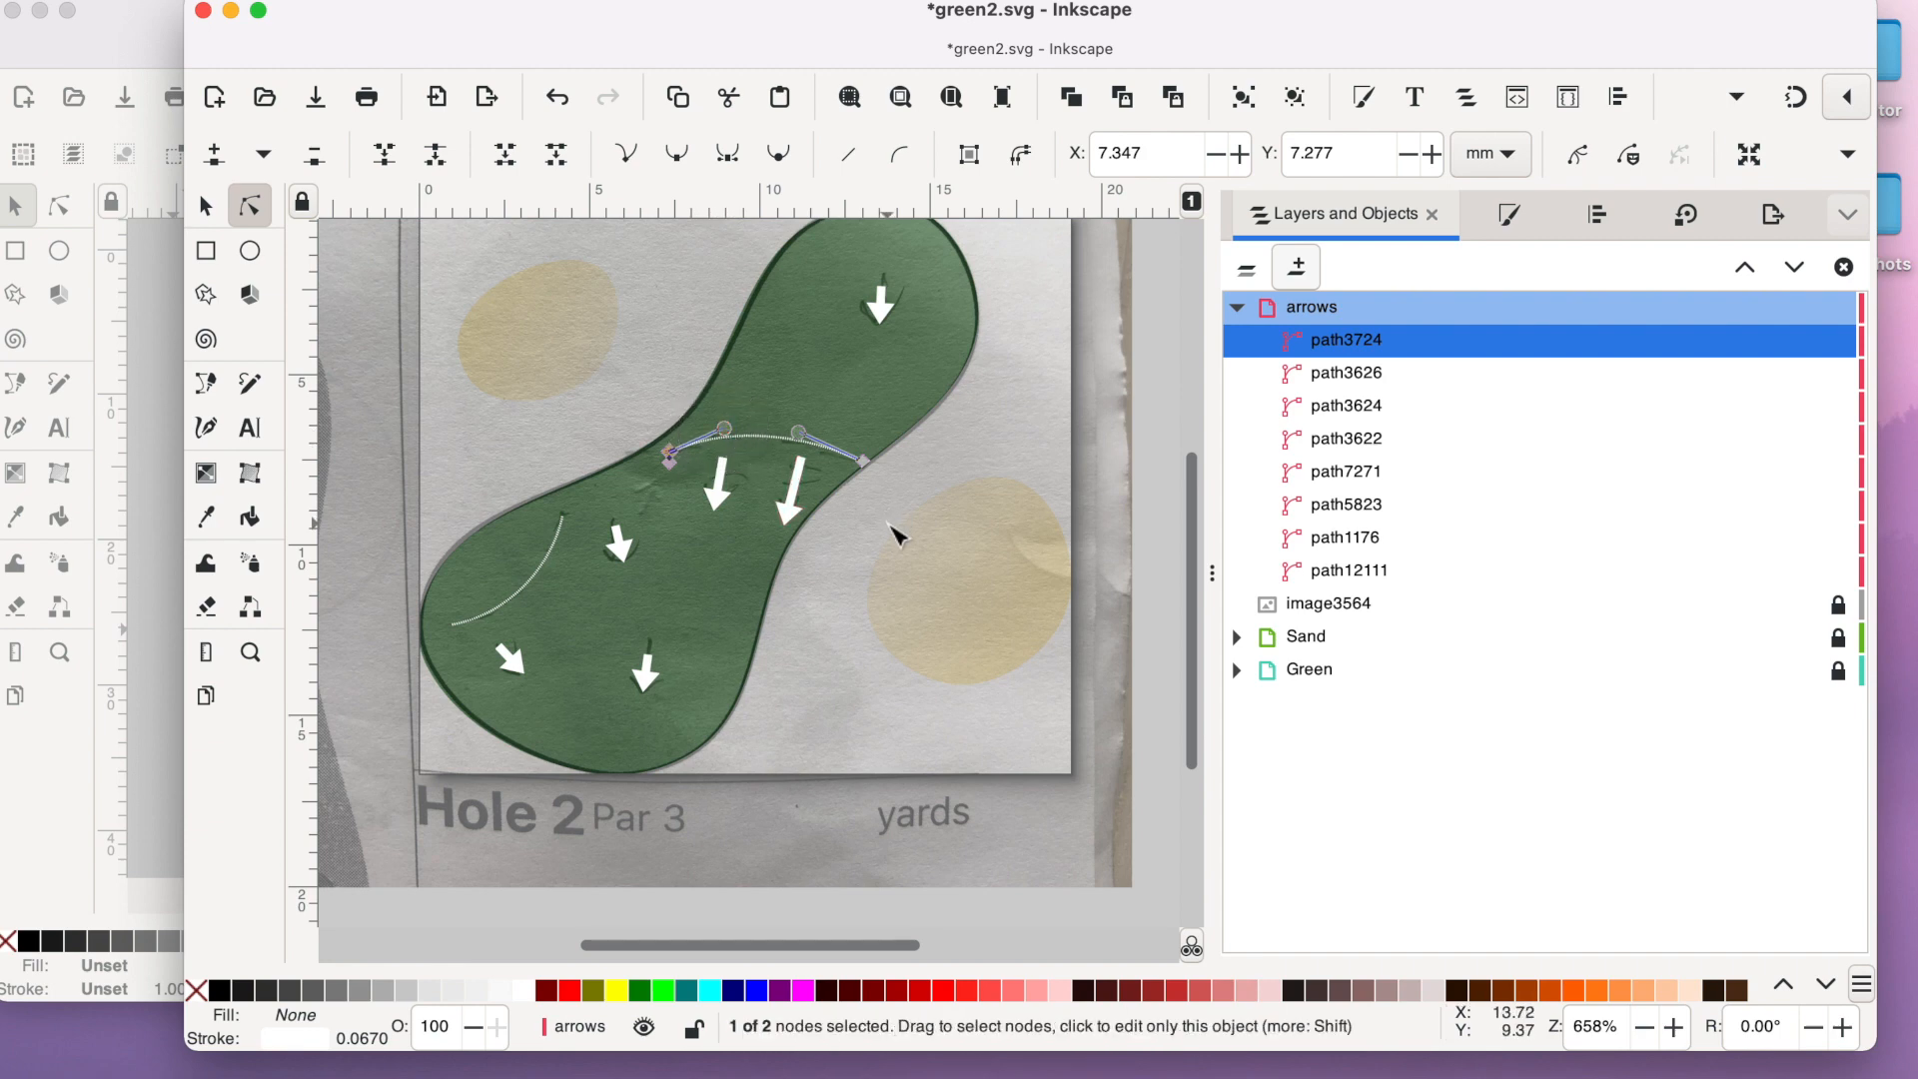
- Save the document and lock the arrows layer
scroll(894, 529, "up", 3)
left_click(315, 100)
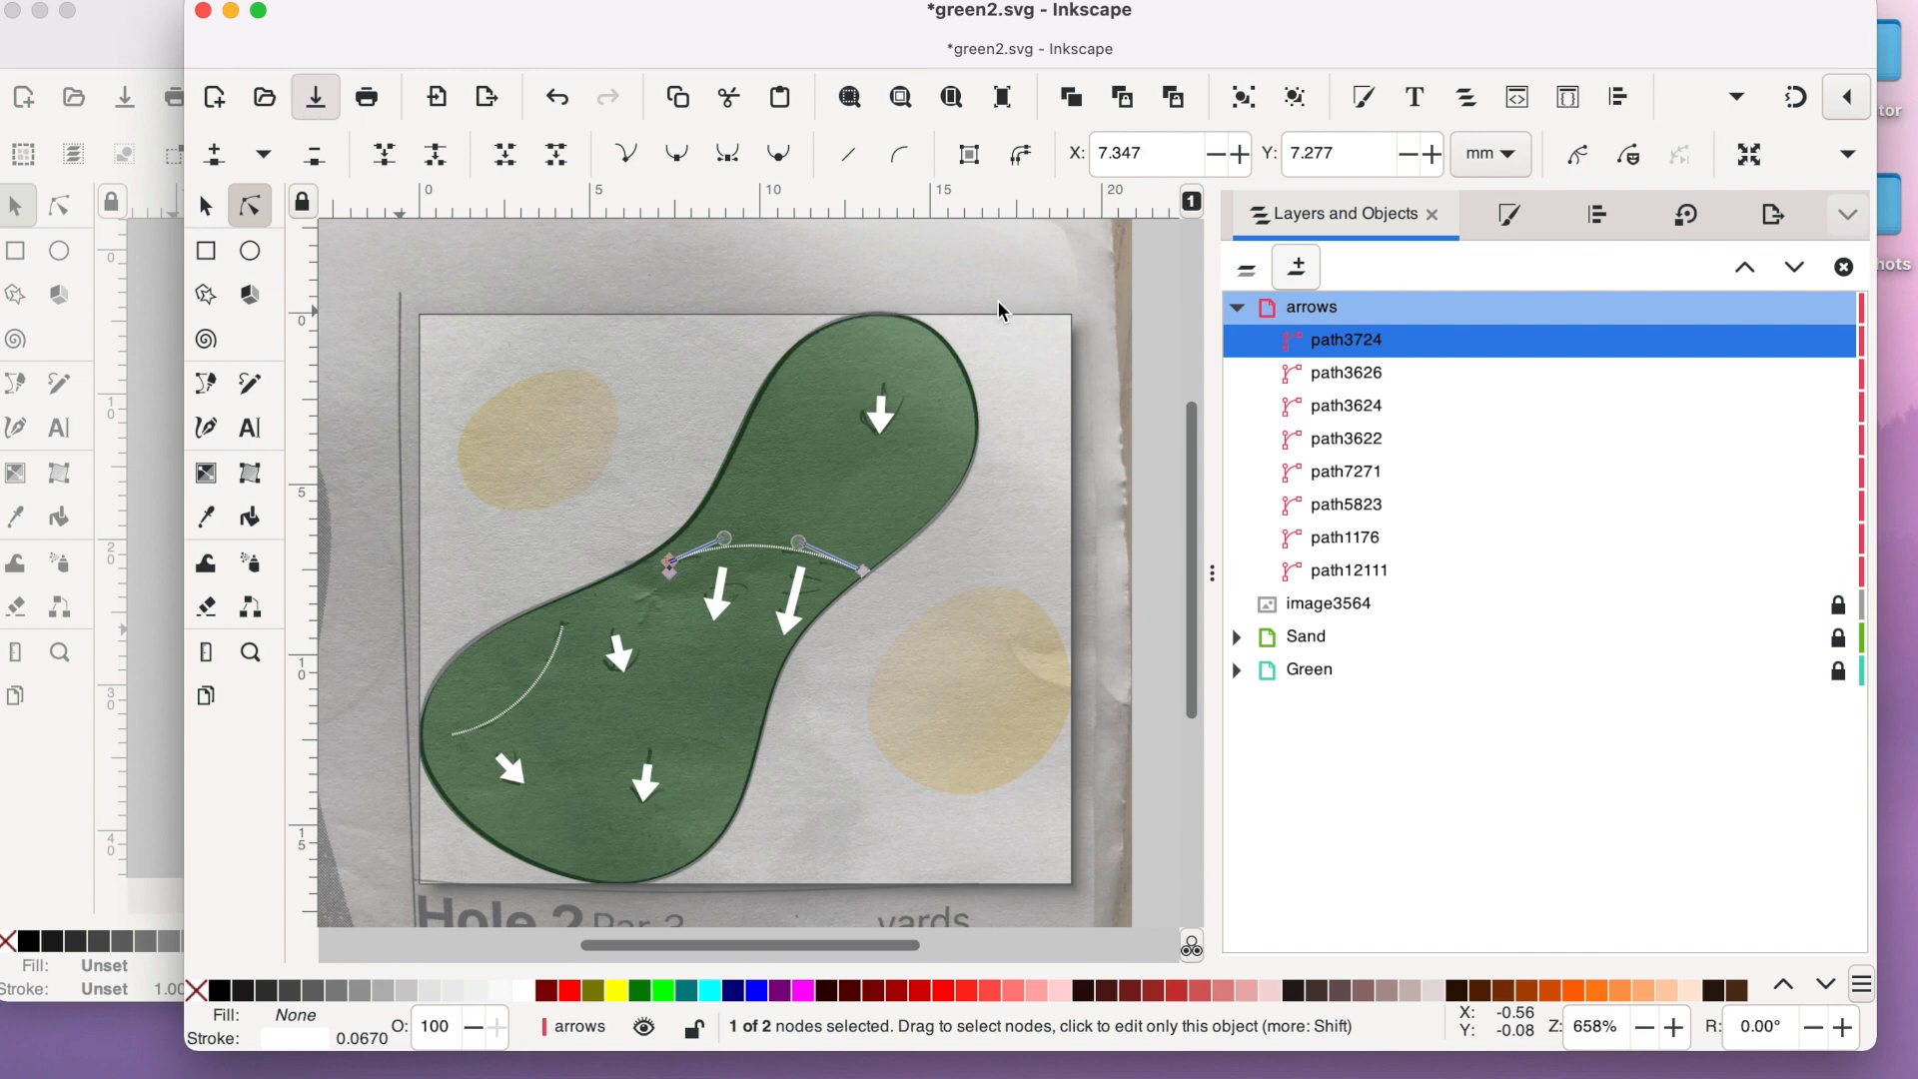
left_click(1246, 268)
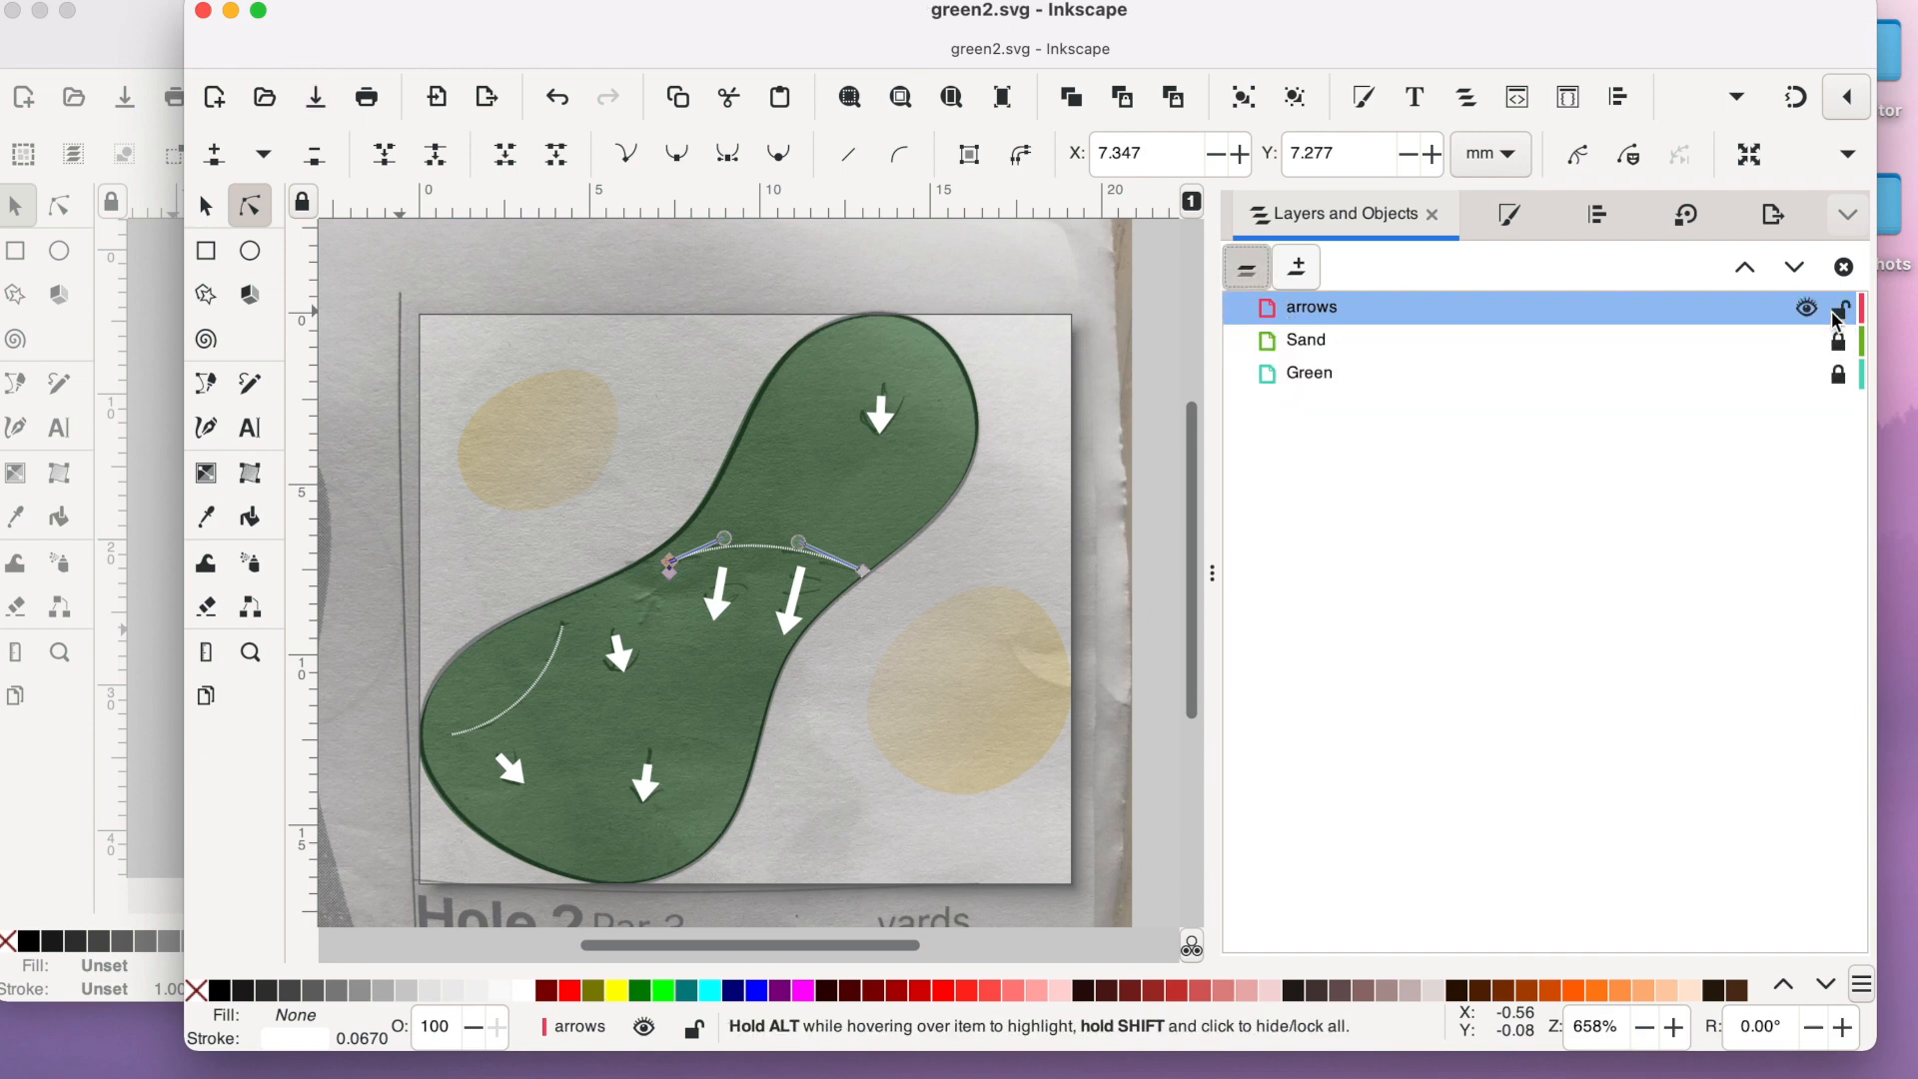
left_click(1838, 307)
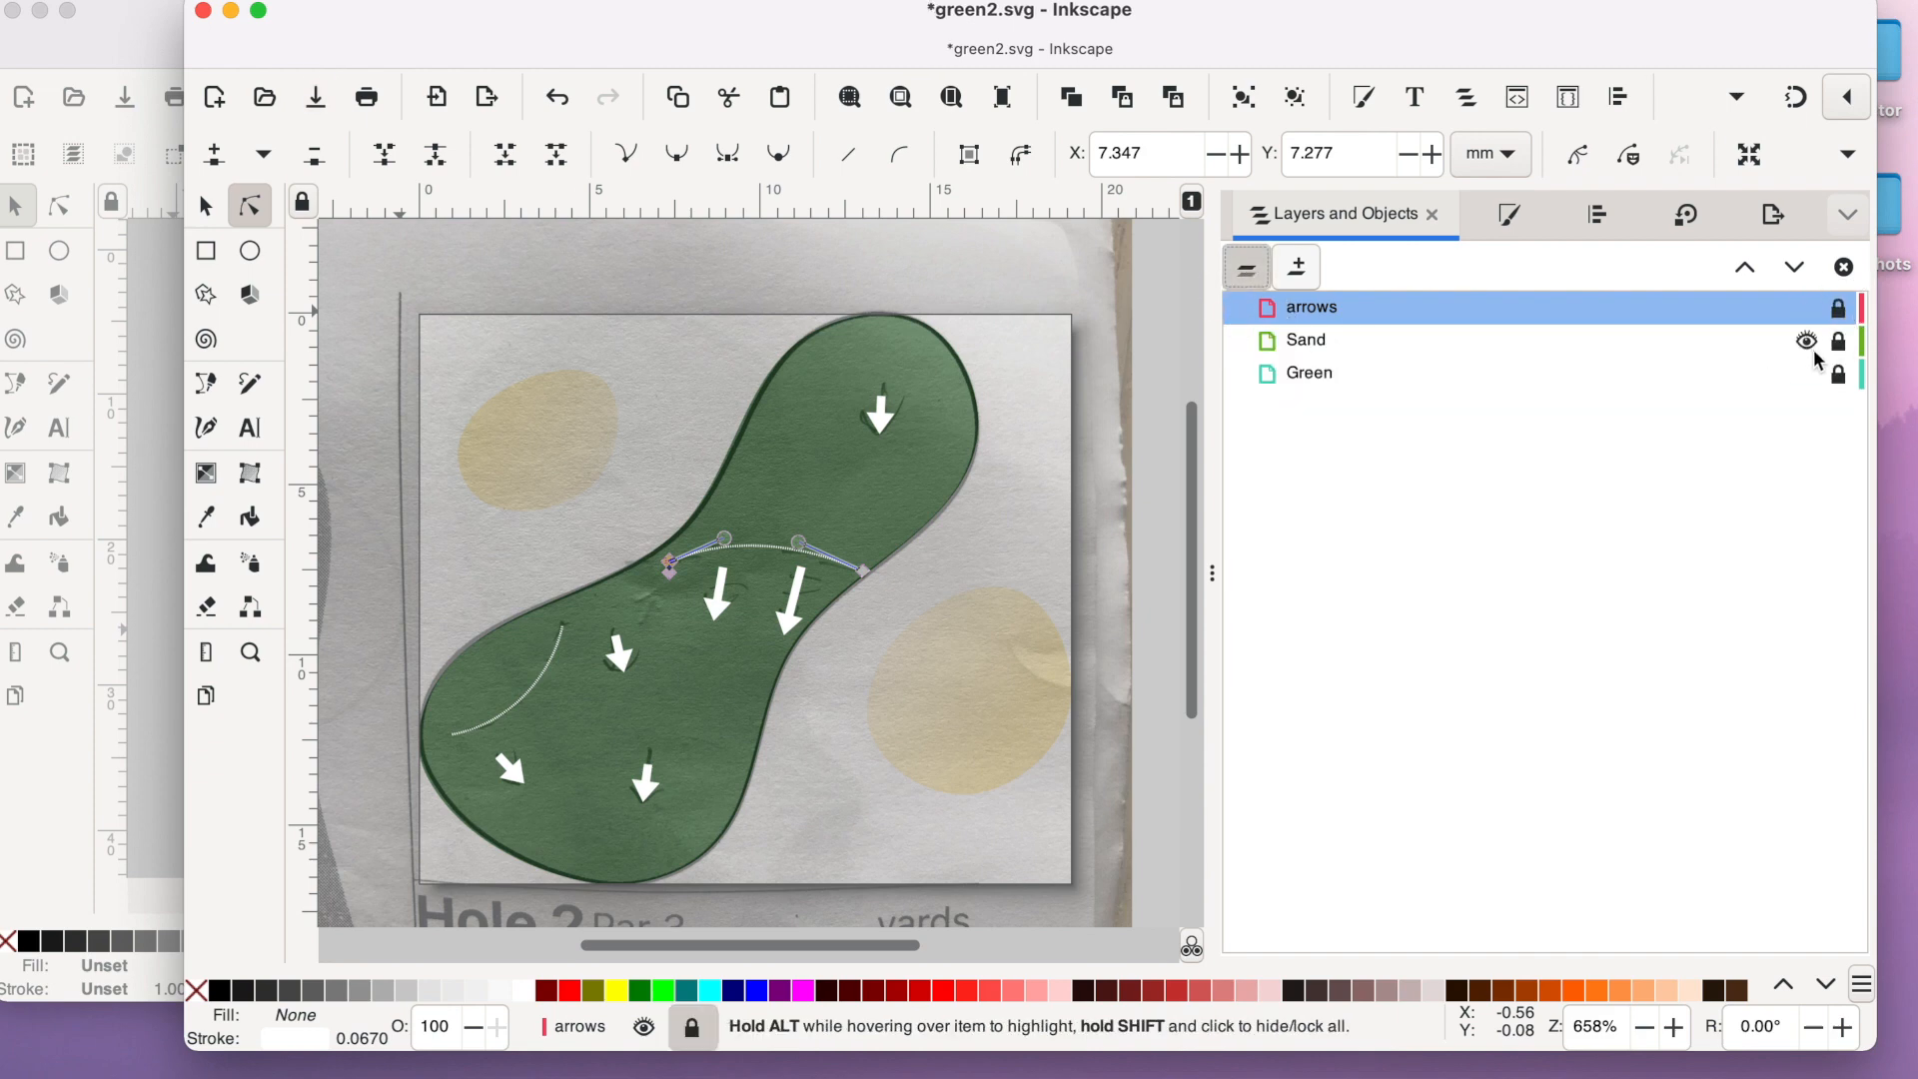
- Collapse the arrows layer, hide the sketch image, and deselect the contour line
left_click(1245, 268)
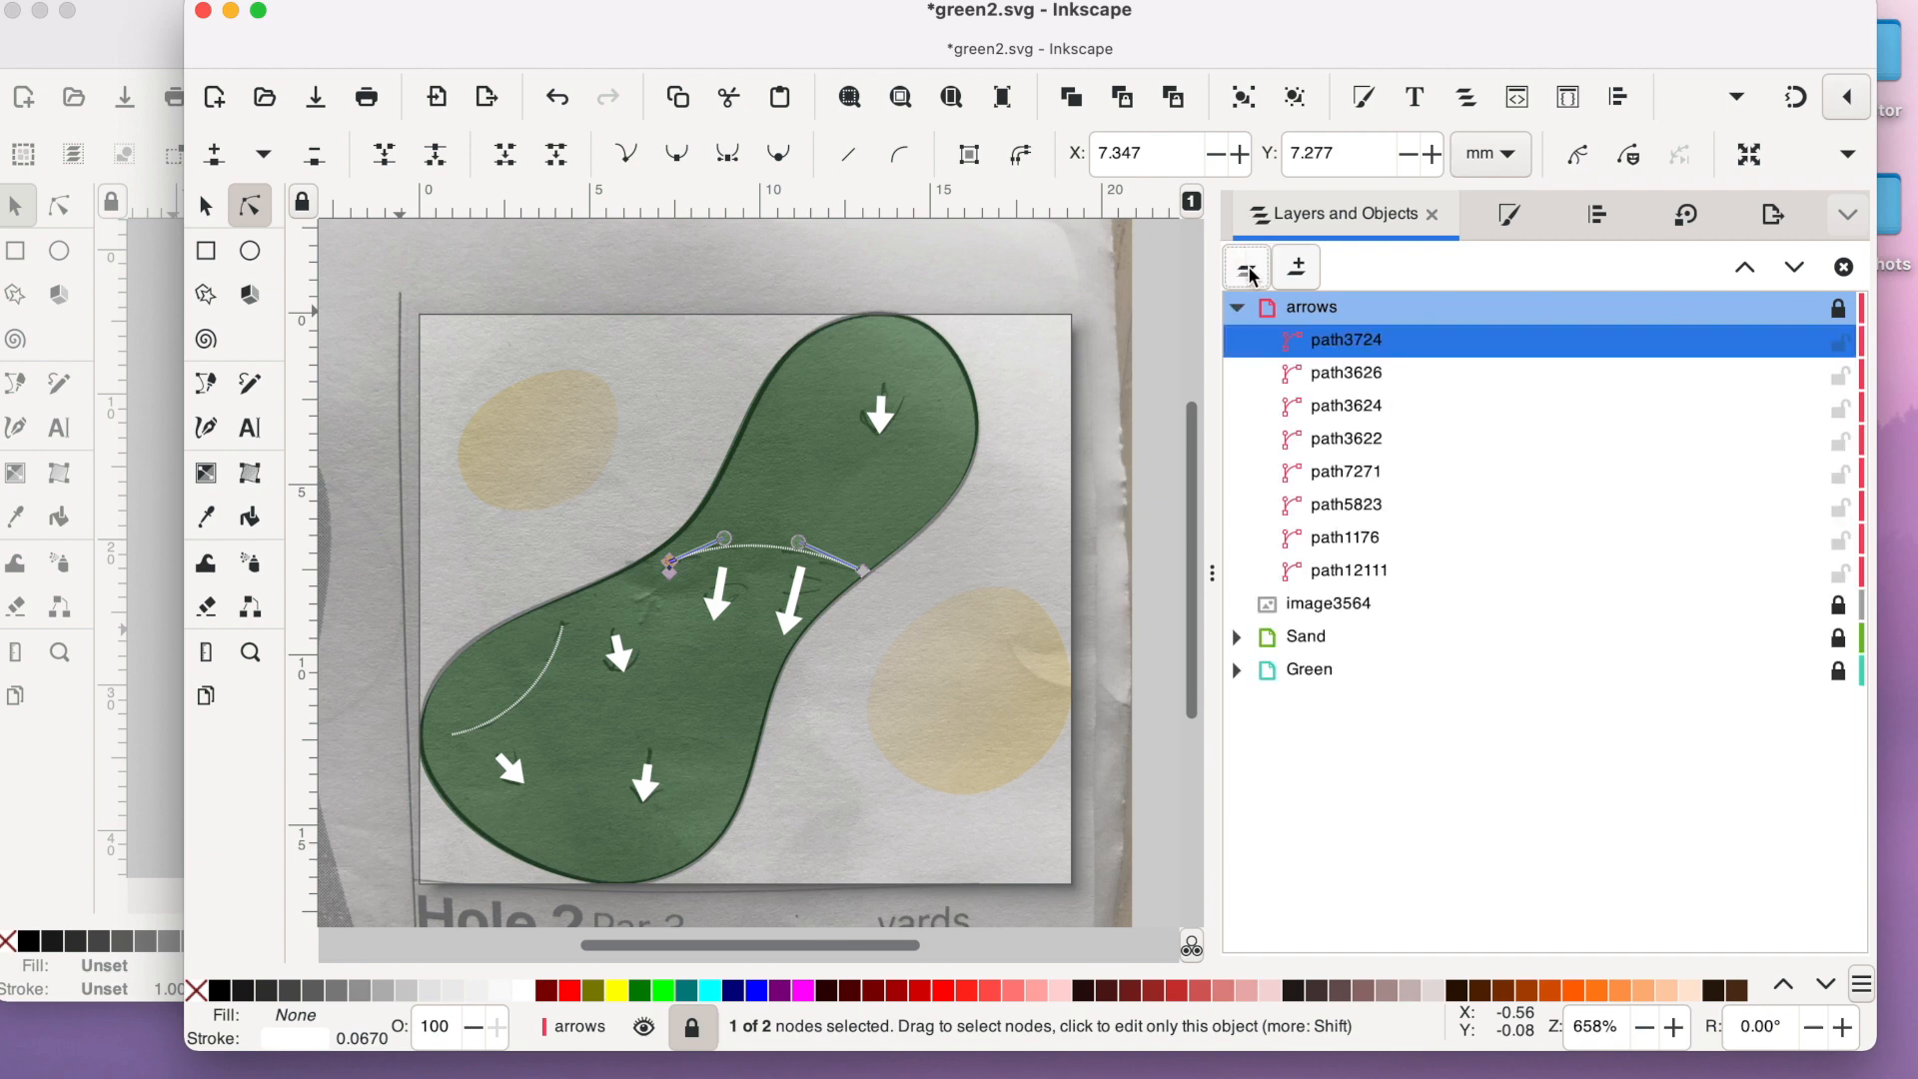
left_click(1235, 307)
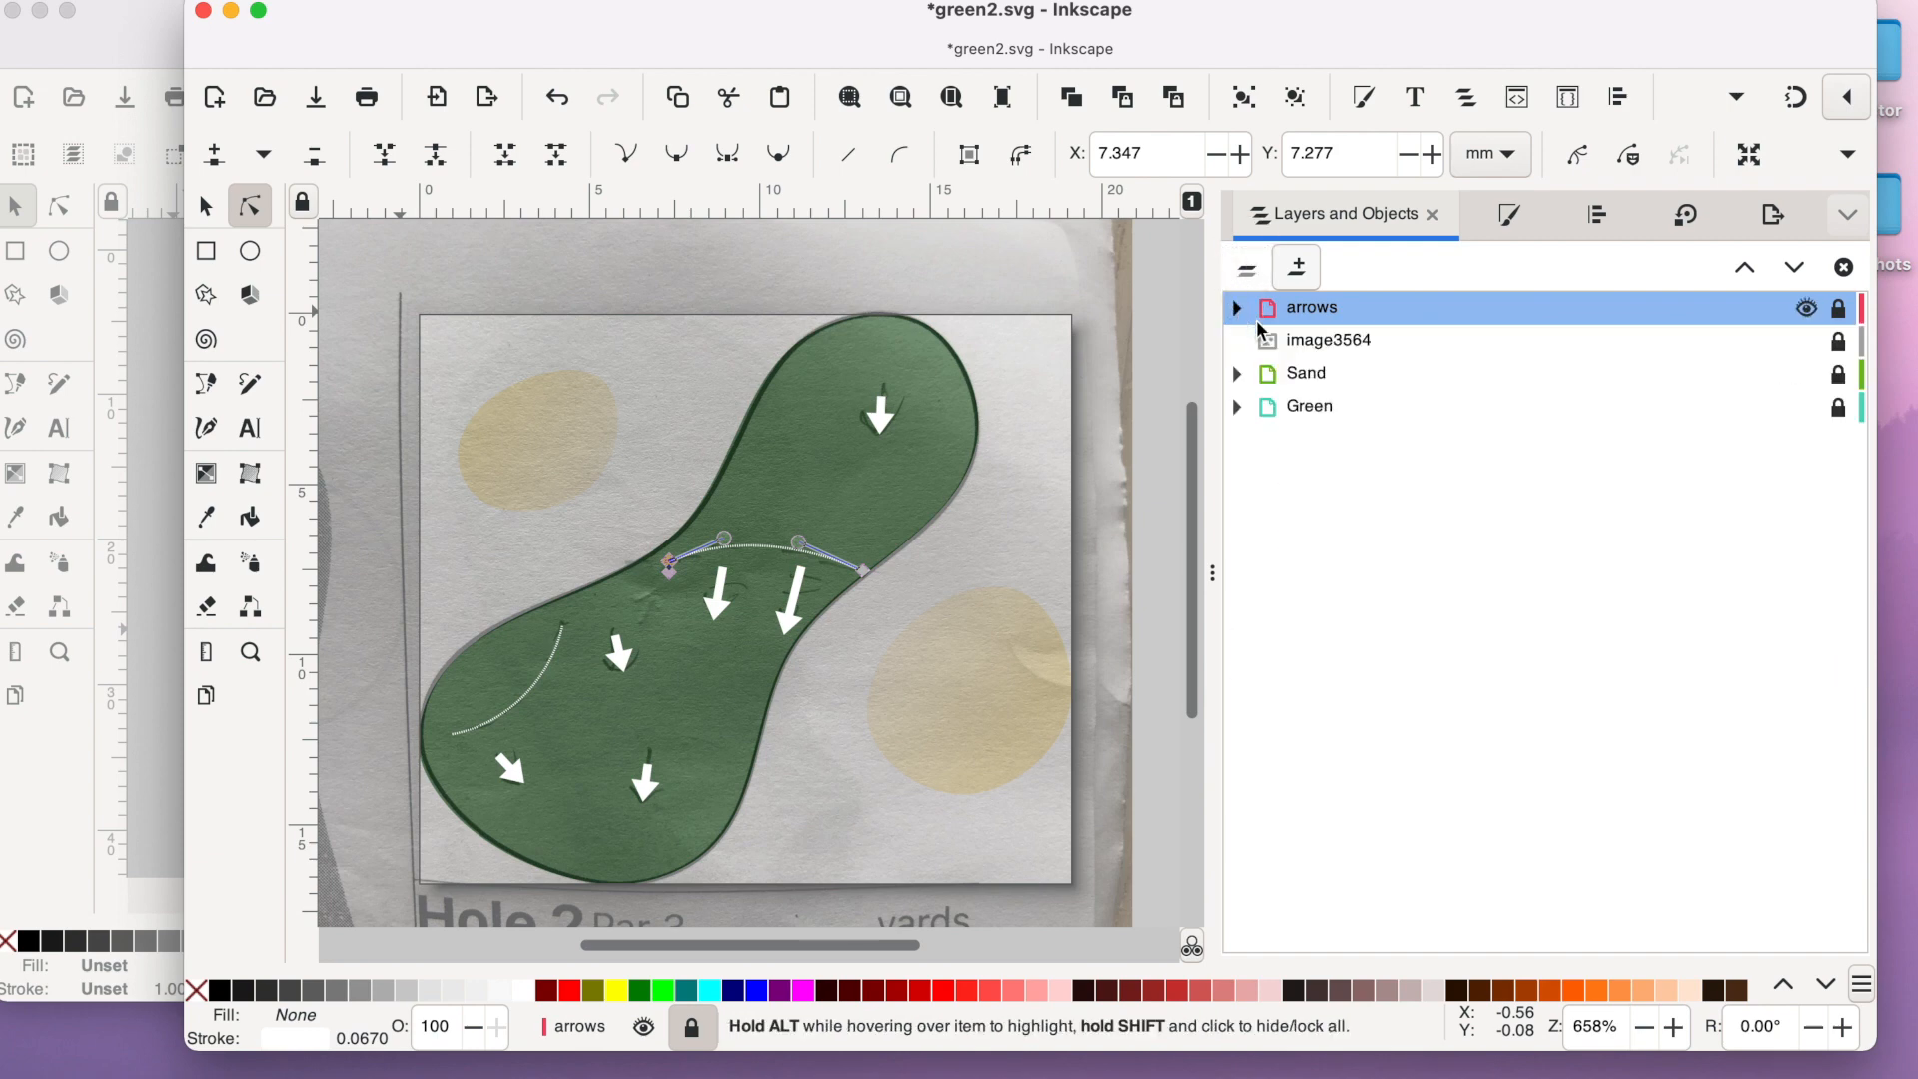
left_click(1806, 341)
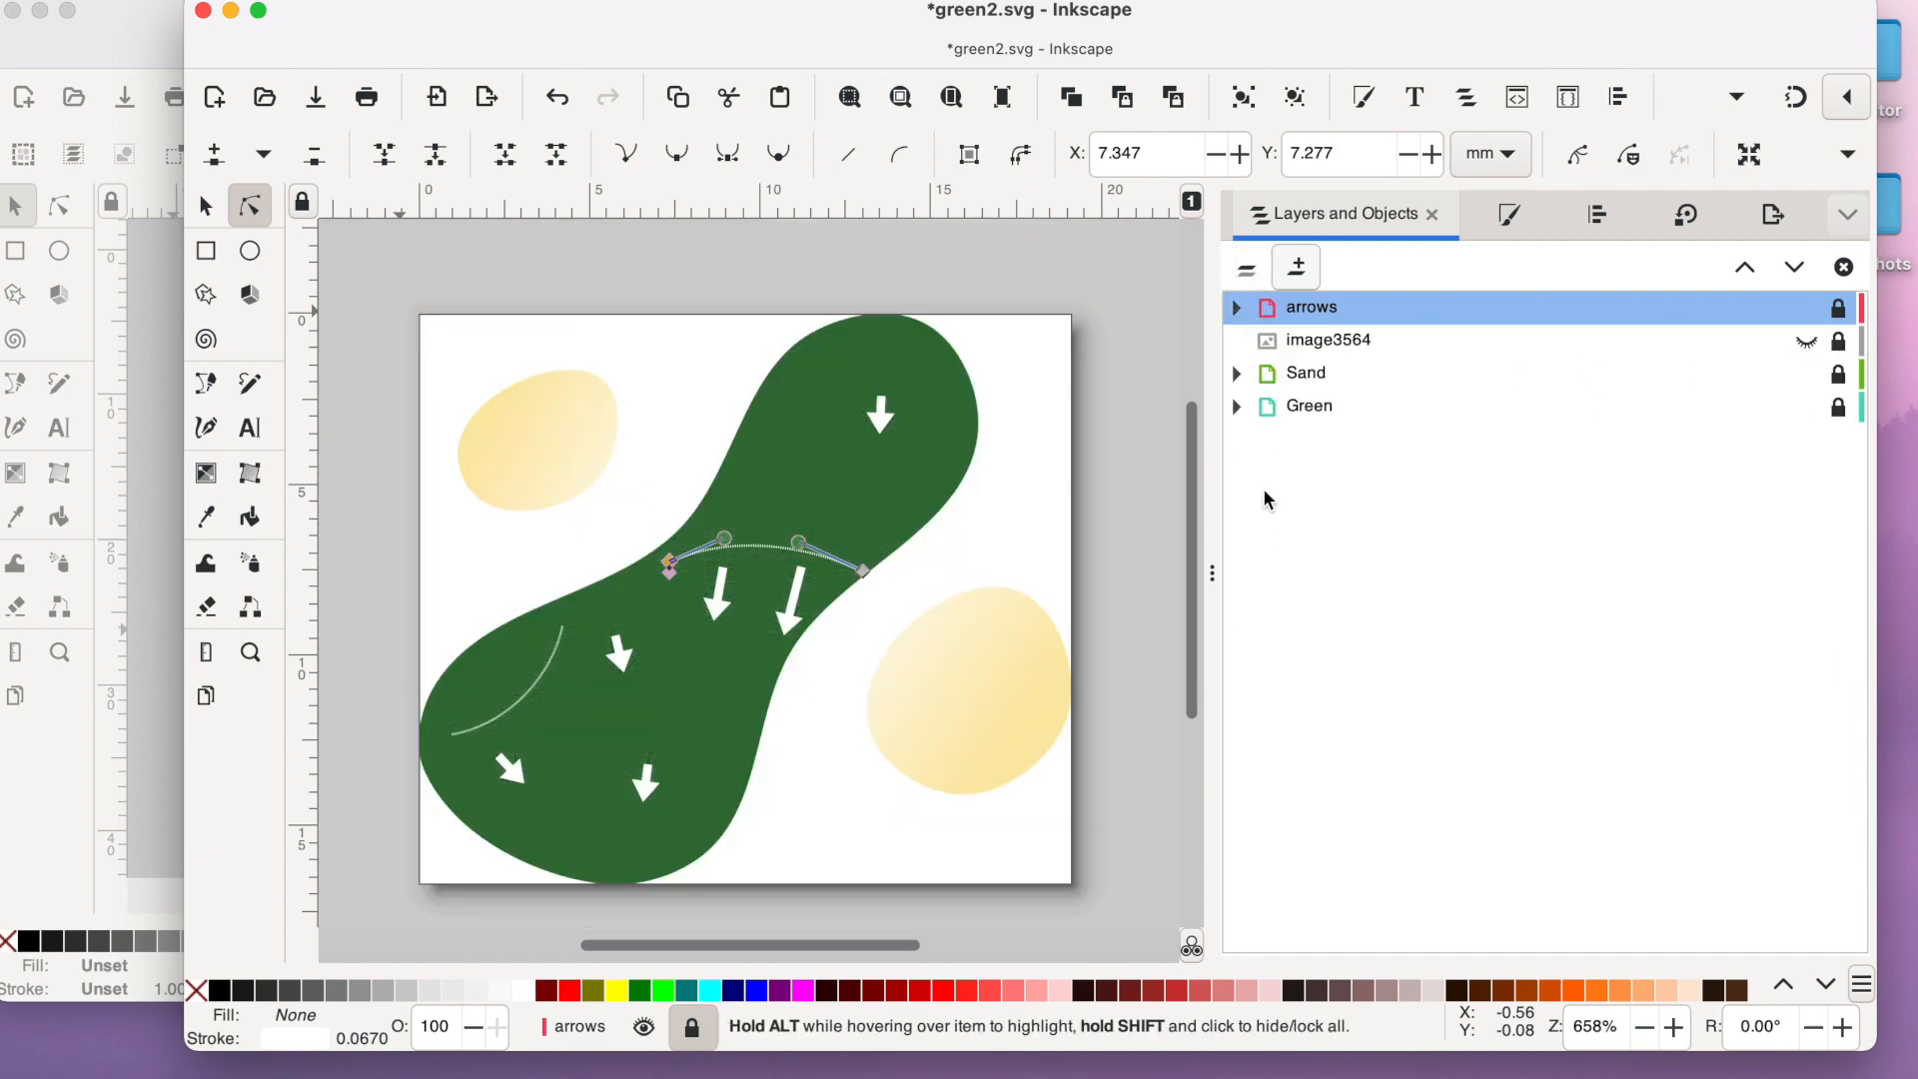
left_click(1167, 478)
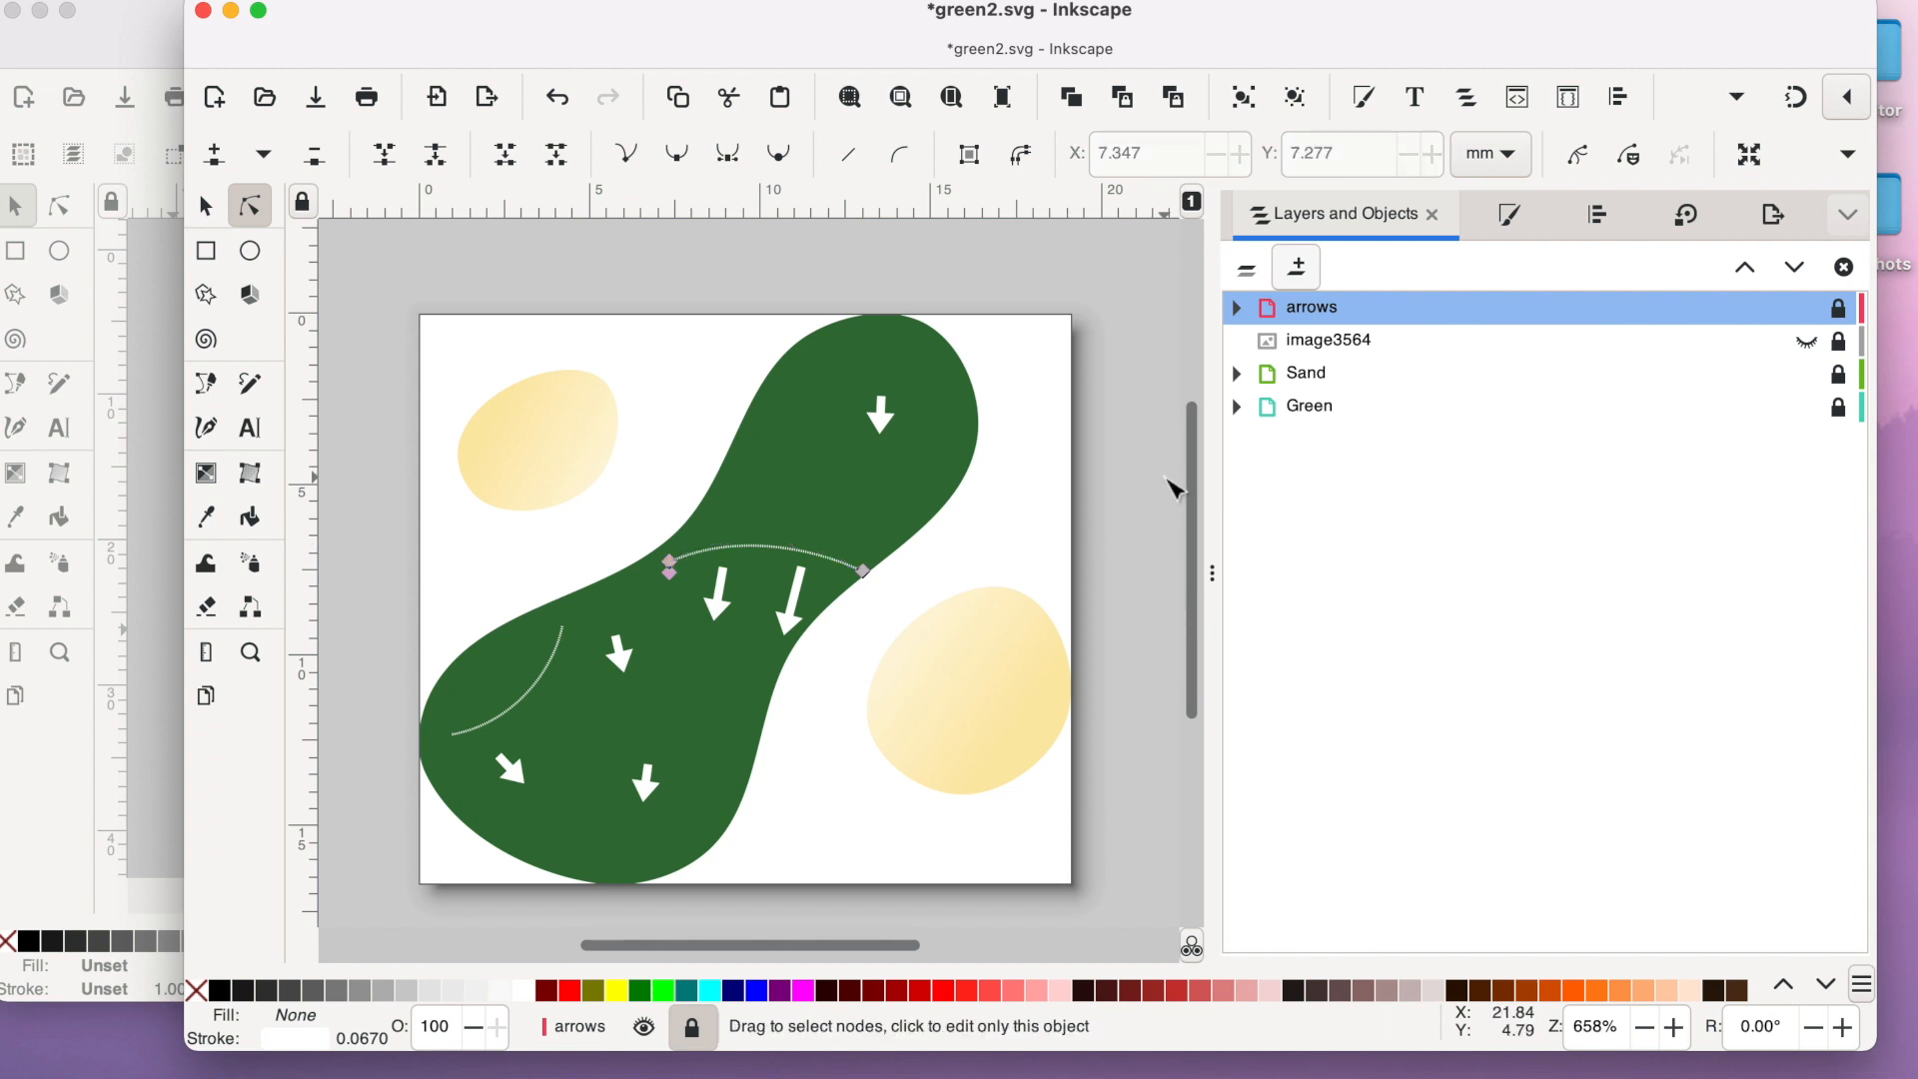
left_click(1167, 479)
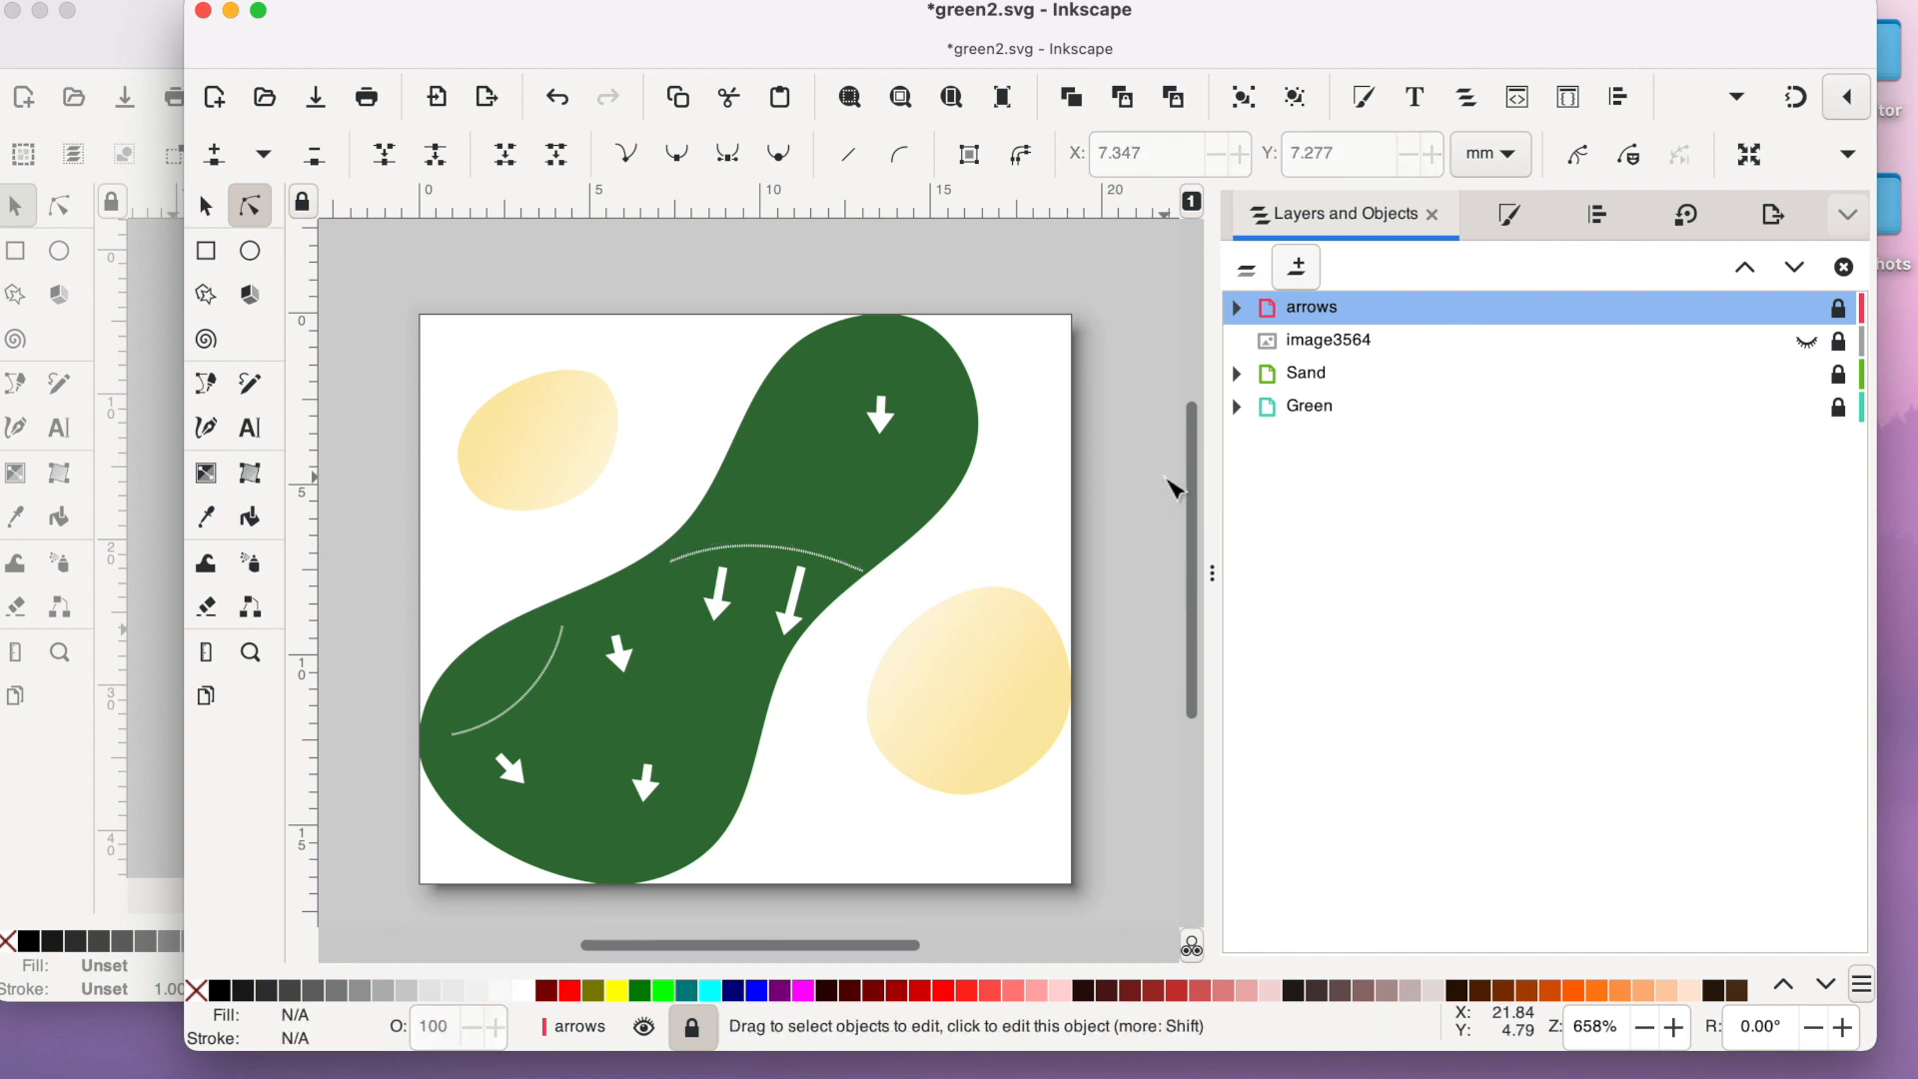
key("s")
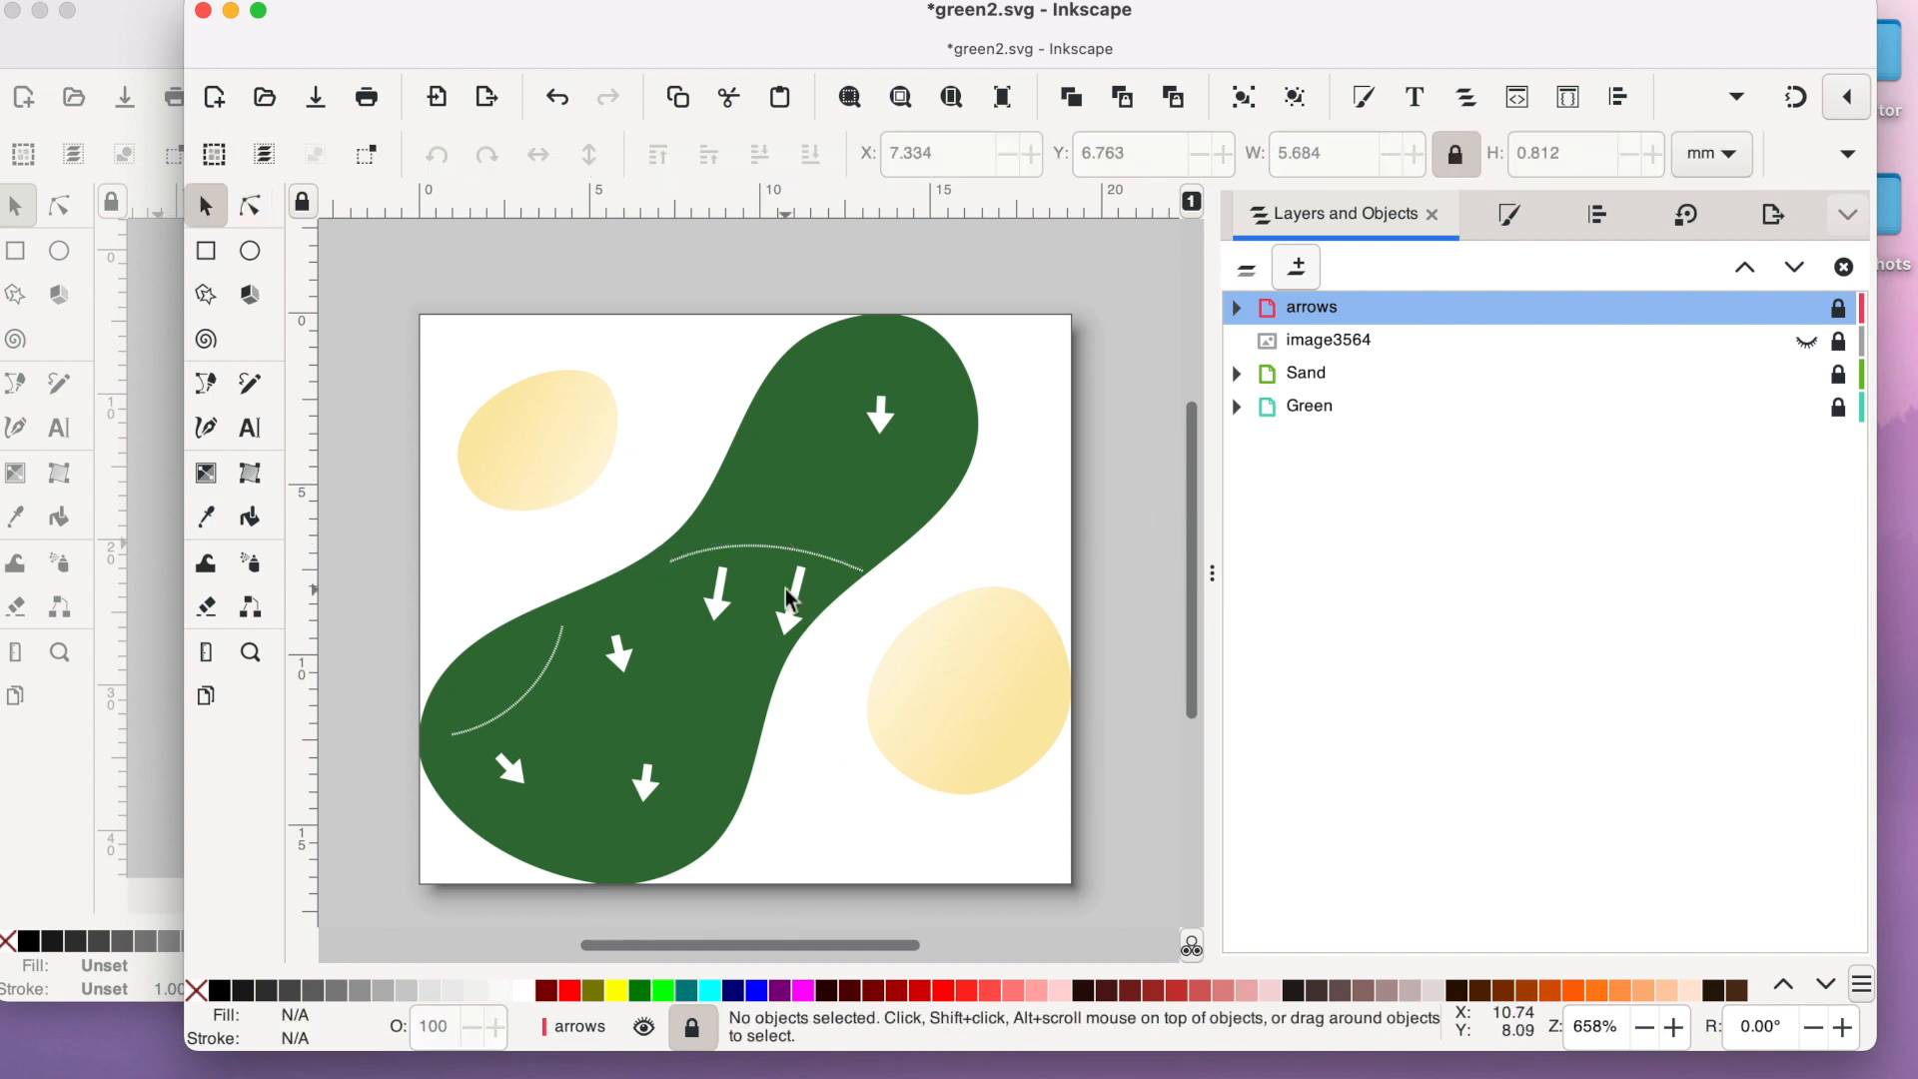
- Unlock the arrows layer, rotate the right arrow at the waist slightly, then relock the layer and save
left_click(1838, 308)
left_click_drag(805, 627, 788, 625)
left_click(852, 638)
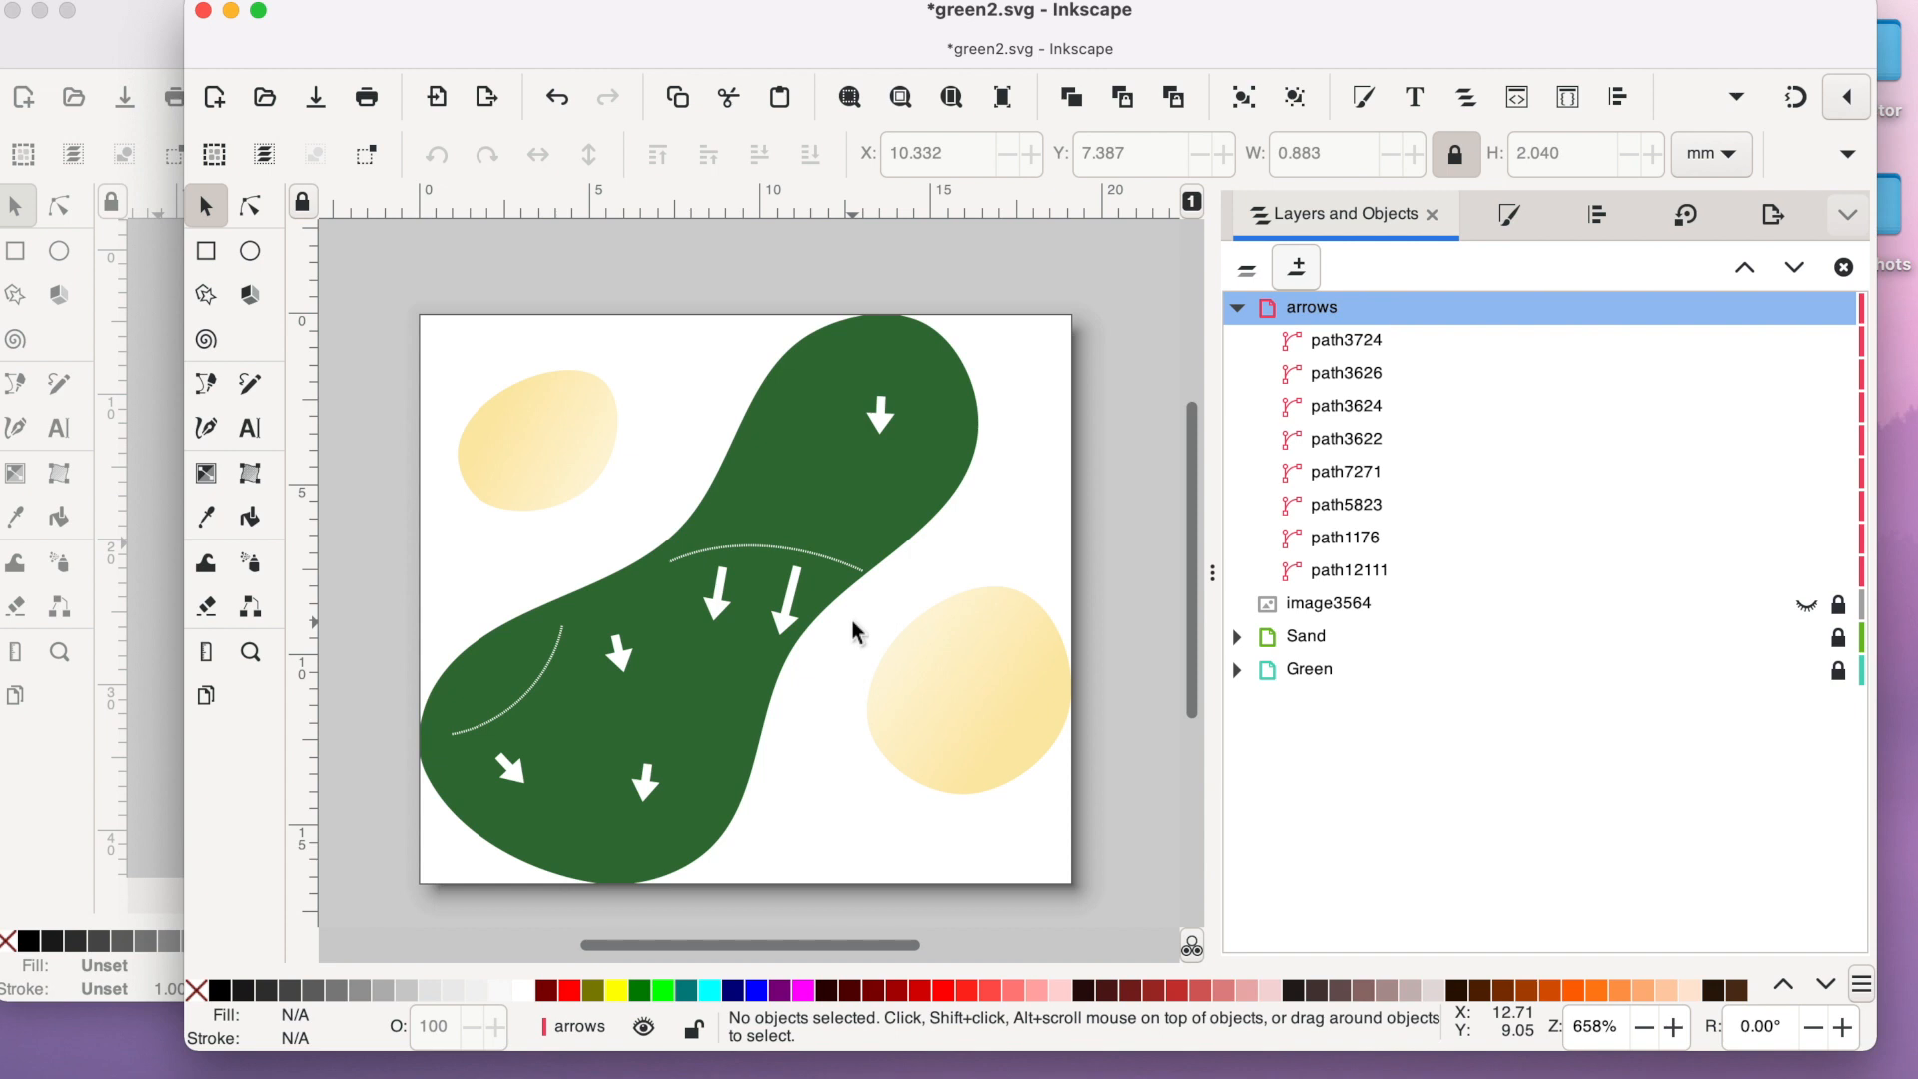
left_click(1243, 311)
left_click(1843, 311)
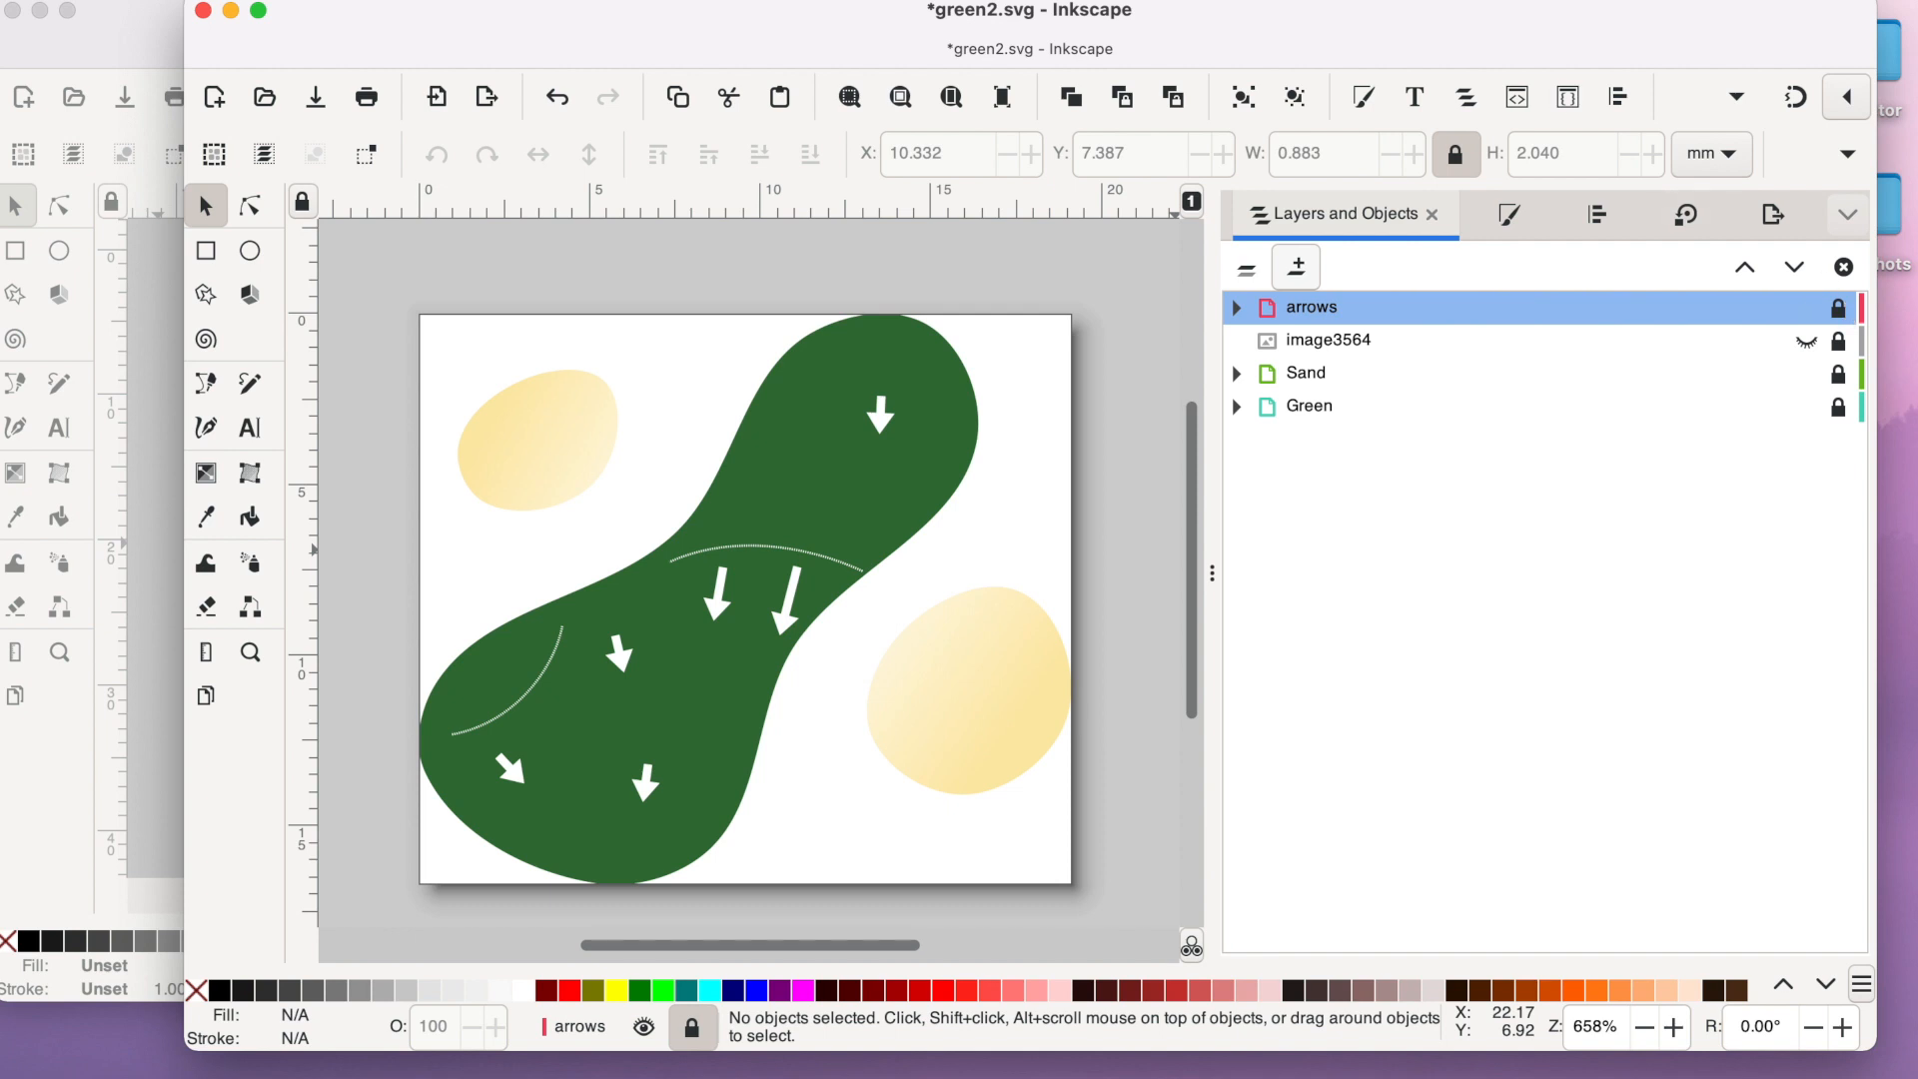
left_click(316, 97)
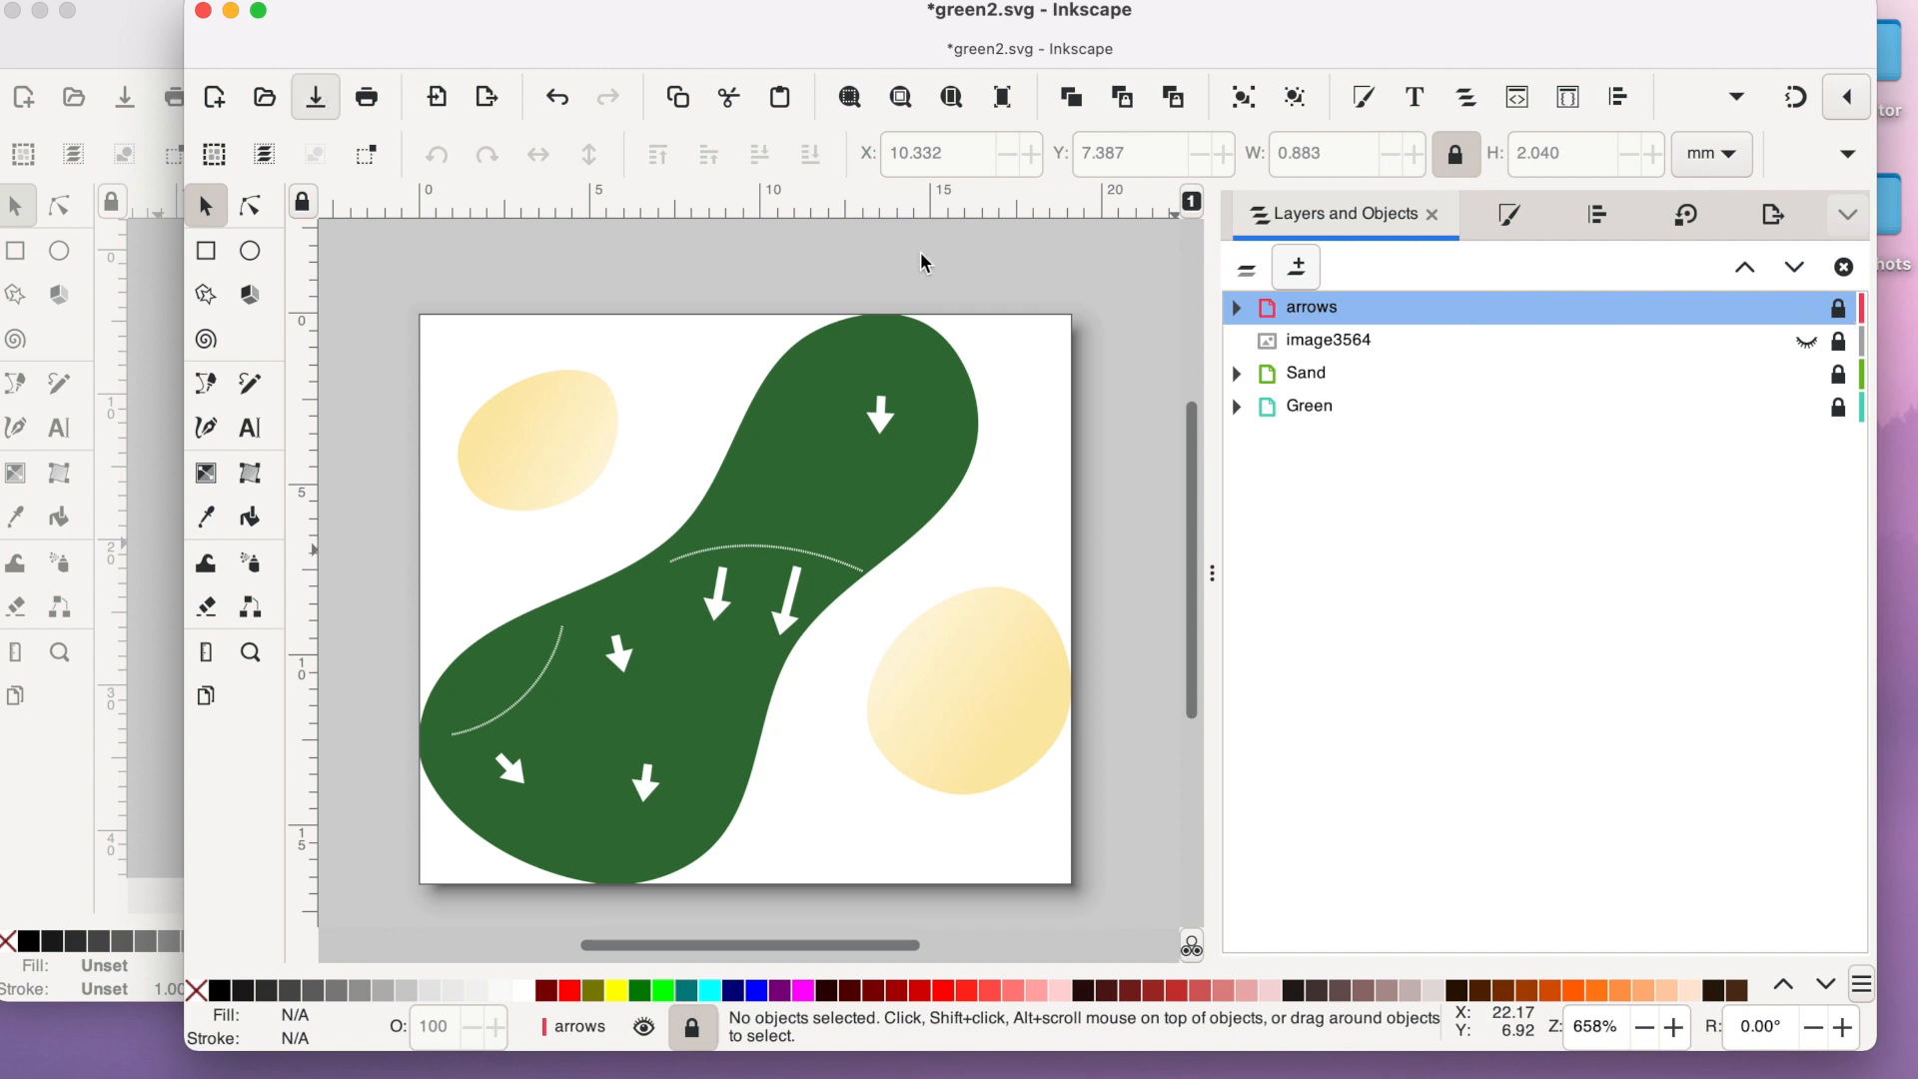
- Delete the hidden sketch image and save the document
left_click(1396, 342)
right_click(1396, 341)
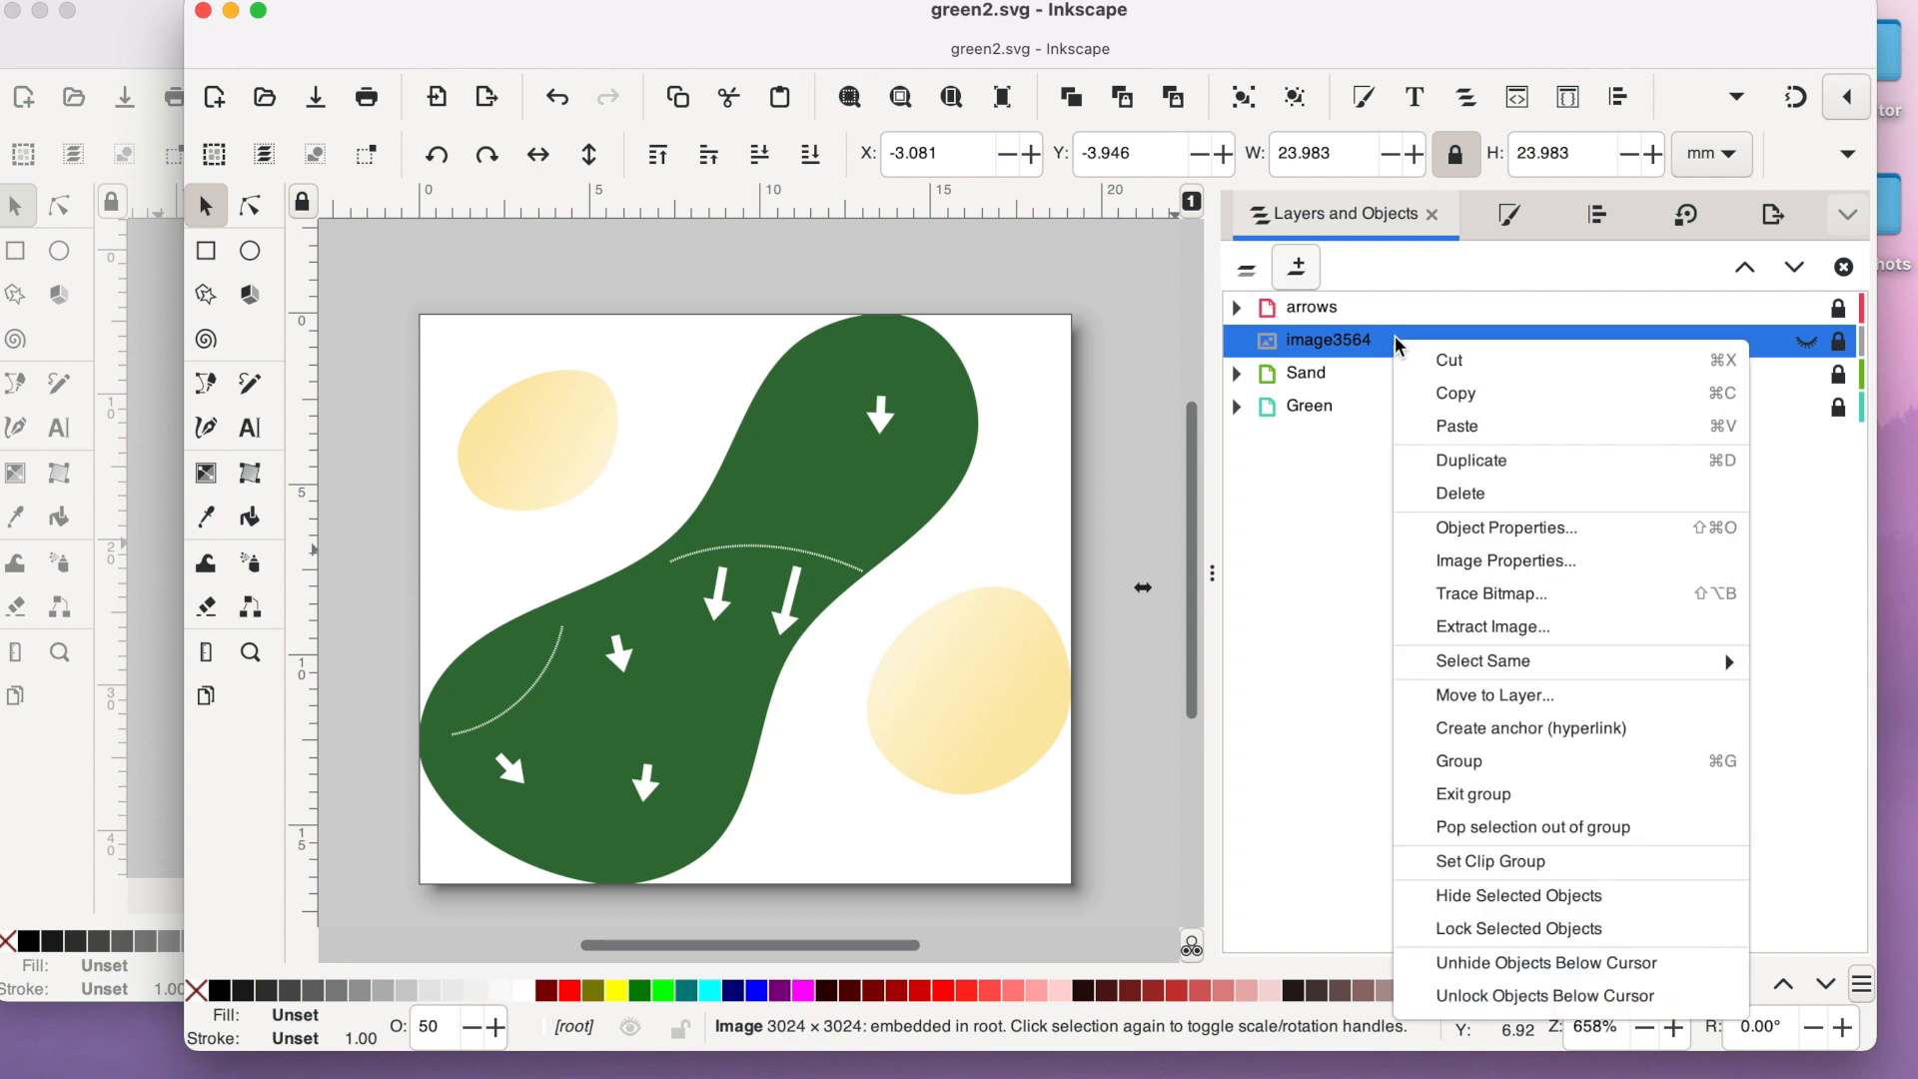
left_click(1472, 499)
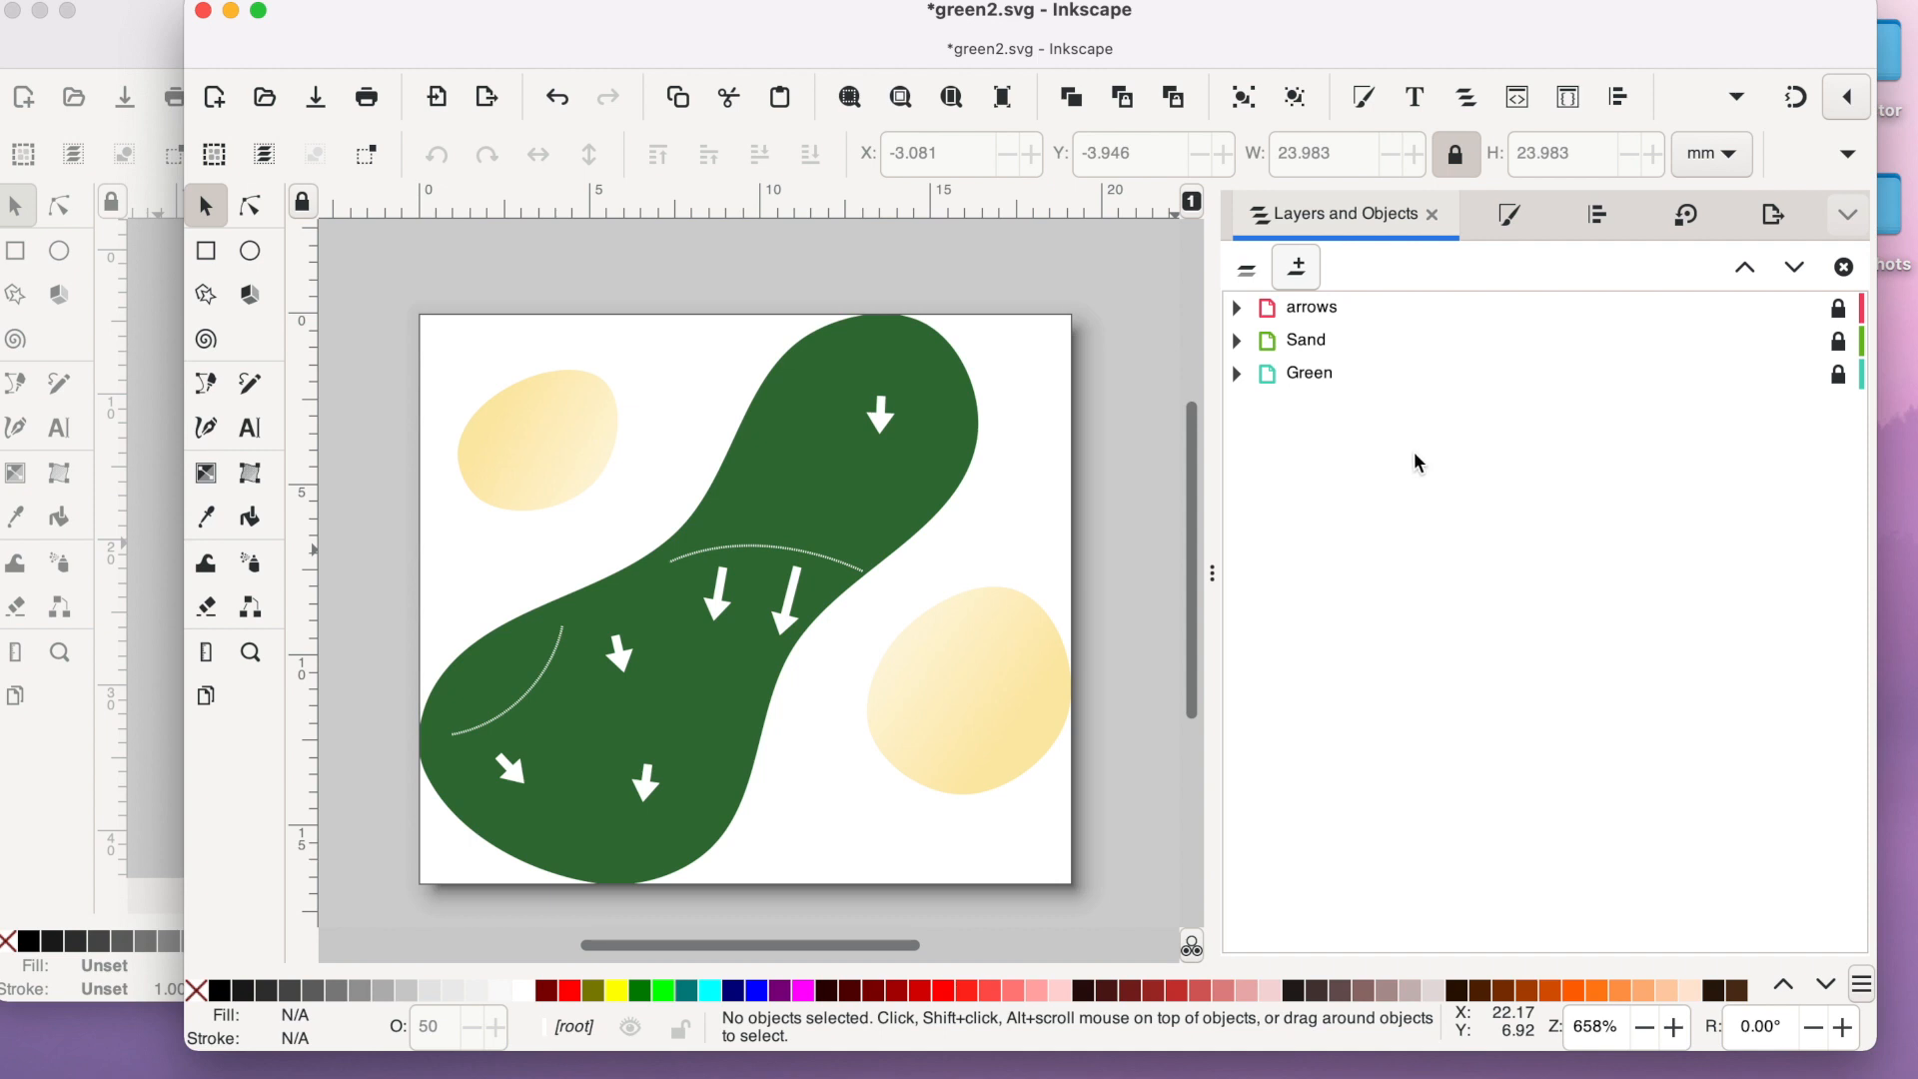
left_click(314, 100)
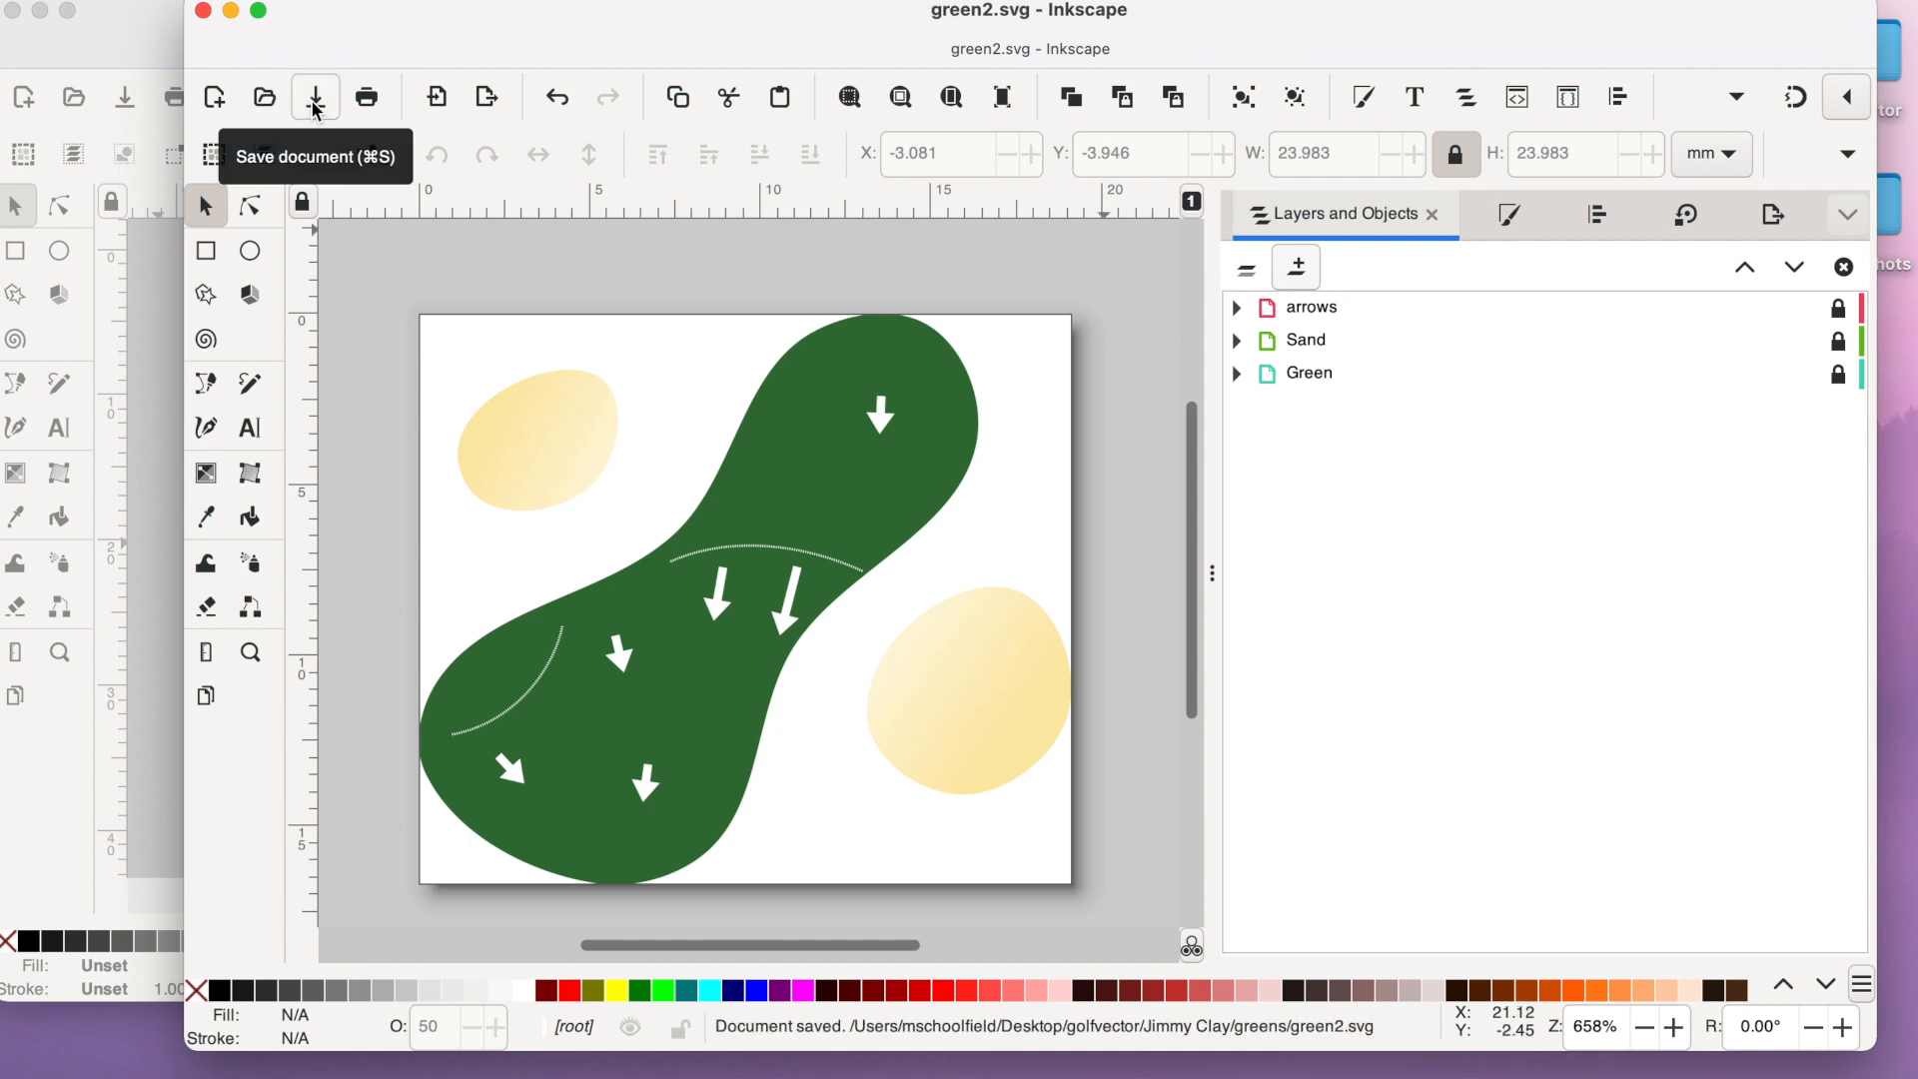